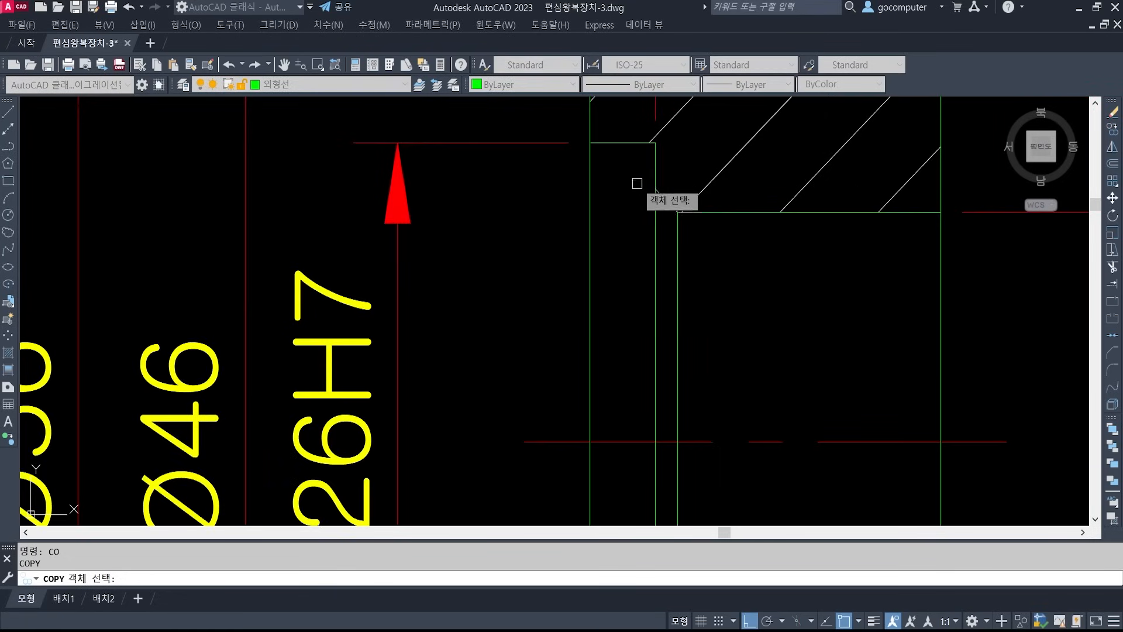
# - Copy the cover section's bore edges, step lines, end faces and centerline into the empty space below the cover view
pyautogui.click(609, 143)
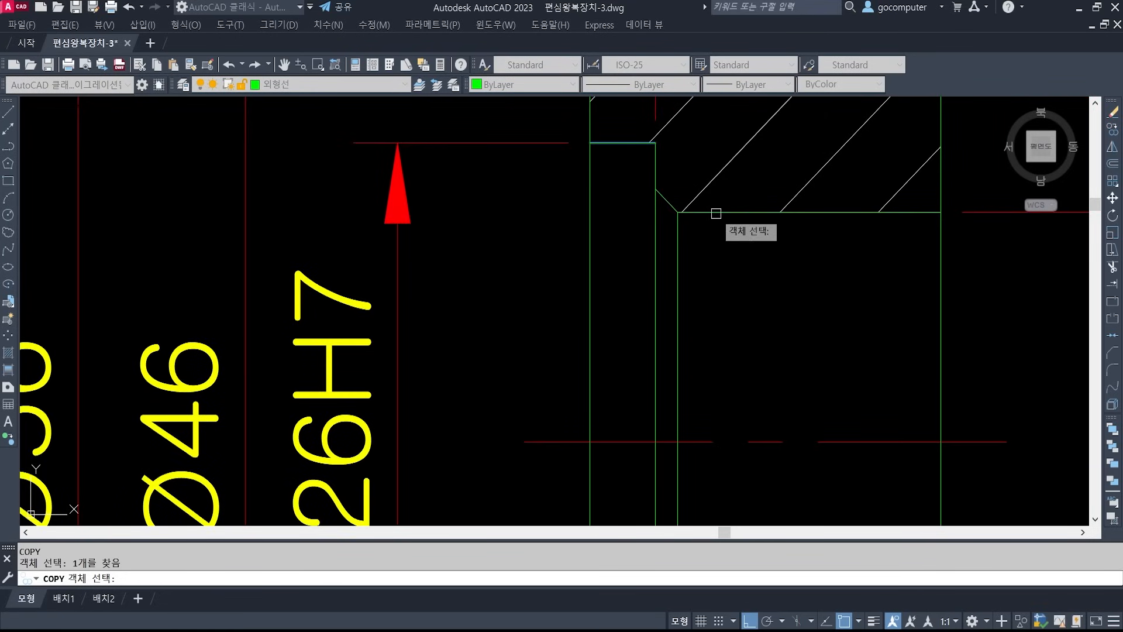
pyautogui.click(715, 213)
pyautogui.click(766, 442)
pyautogui.scroll(-5, 739, 319)
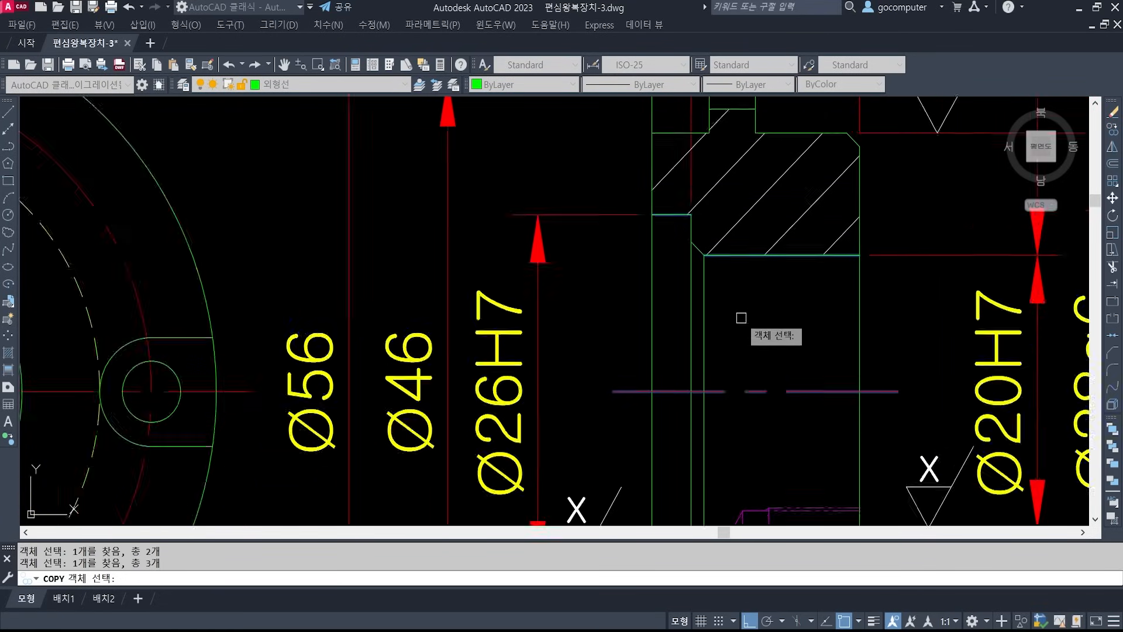
pyautogui.click(707, 308)
pyautogui.scroll(3, 725, 316)
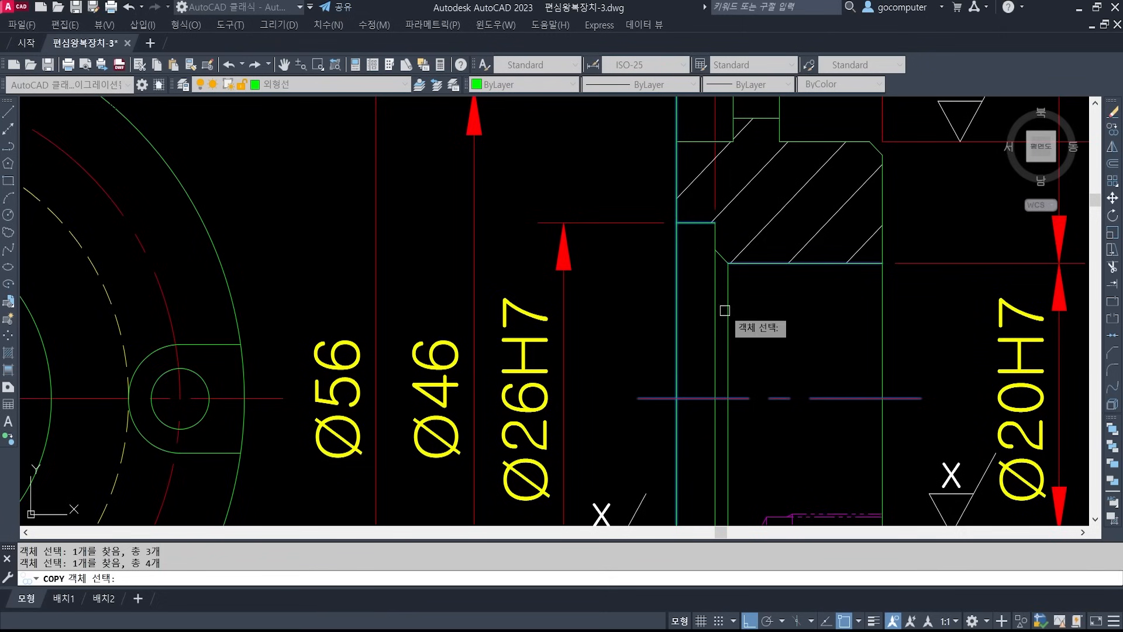
pyautogui.click(714, 318)
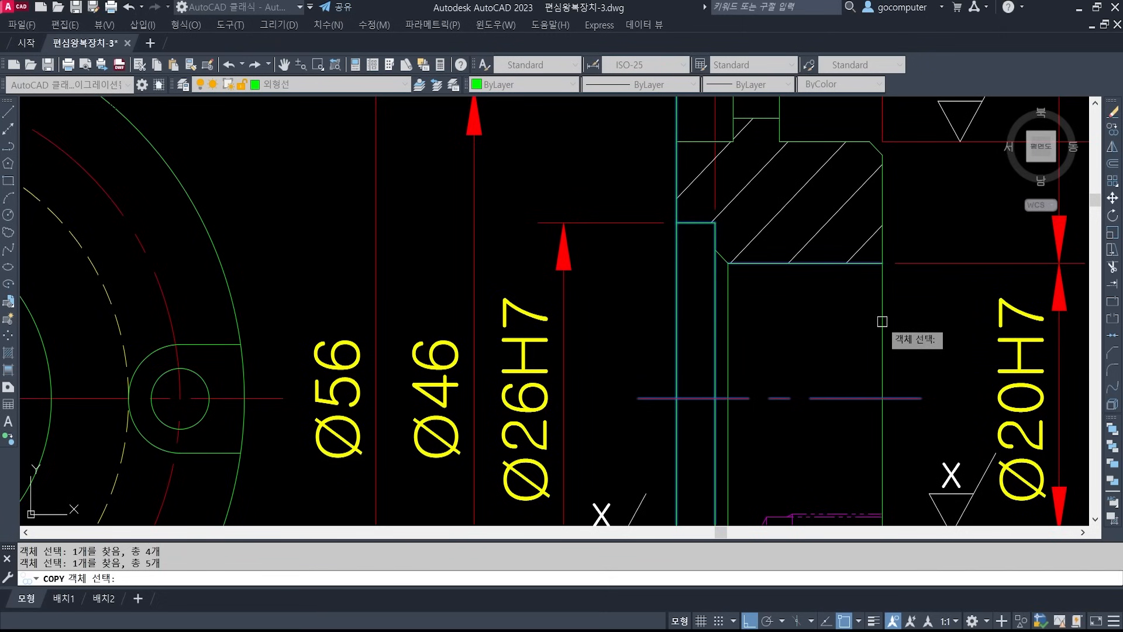
pyautogui.scroll(-4, 746, 321)
pyautogui.press('Return')
pyautogui.click(750, 326)
pyautogui.scroll(-6, 1009, 322)
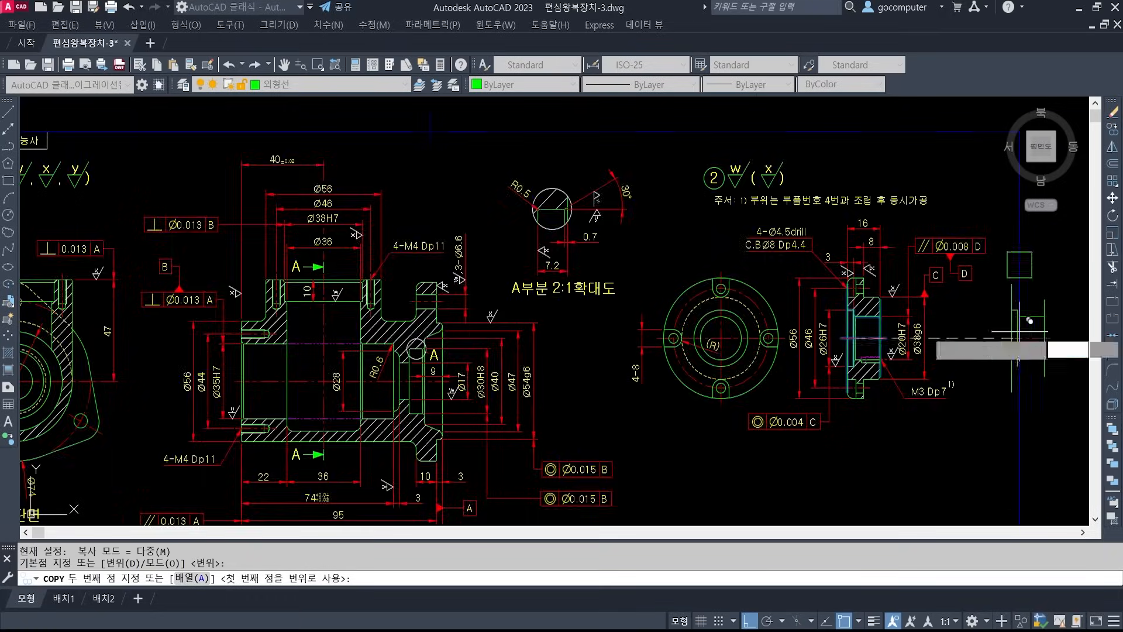
pyautogui.moveTo(767, 364); pyautogui.dragTo(740, 191, button='middle')
pyautogui.press('Escape')
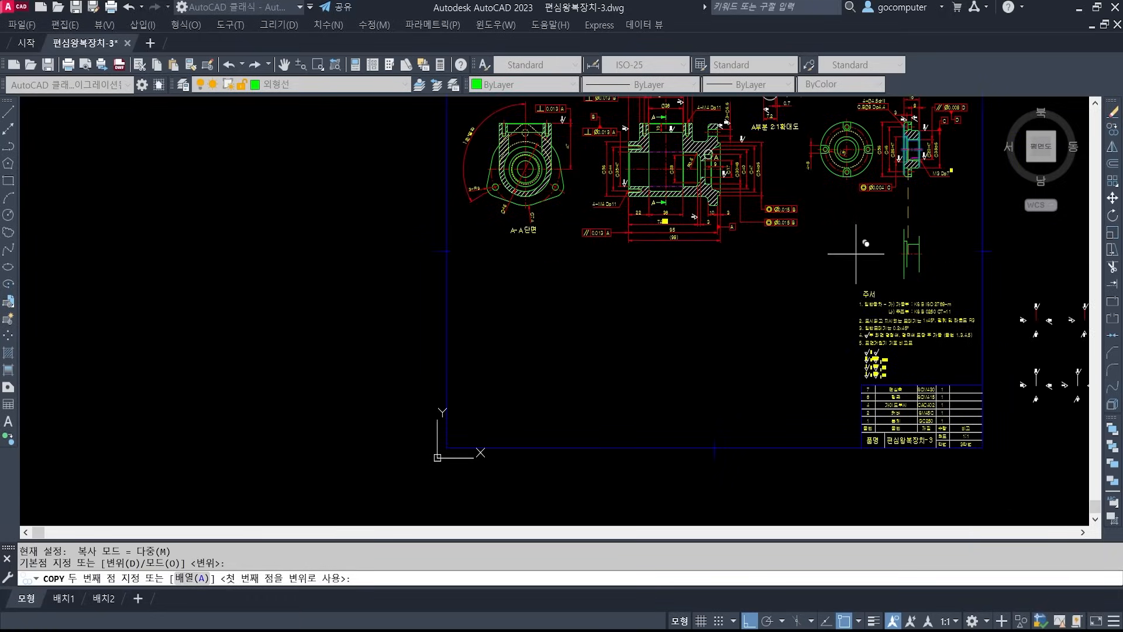
# - Move the copied bore lines horizontally across the sheet to beneath the A-A section view
pyautogui.write('m')
pyautogui.press('Return')
pyautogui.scroll(6, 858, 296)
pyautogui.click(844, 342)
pyautogui.click(717, 213)
pyautogui.press('Return')
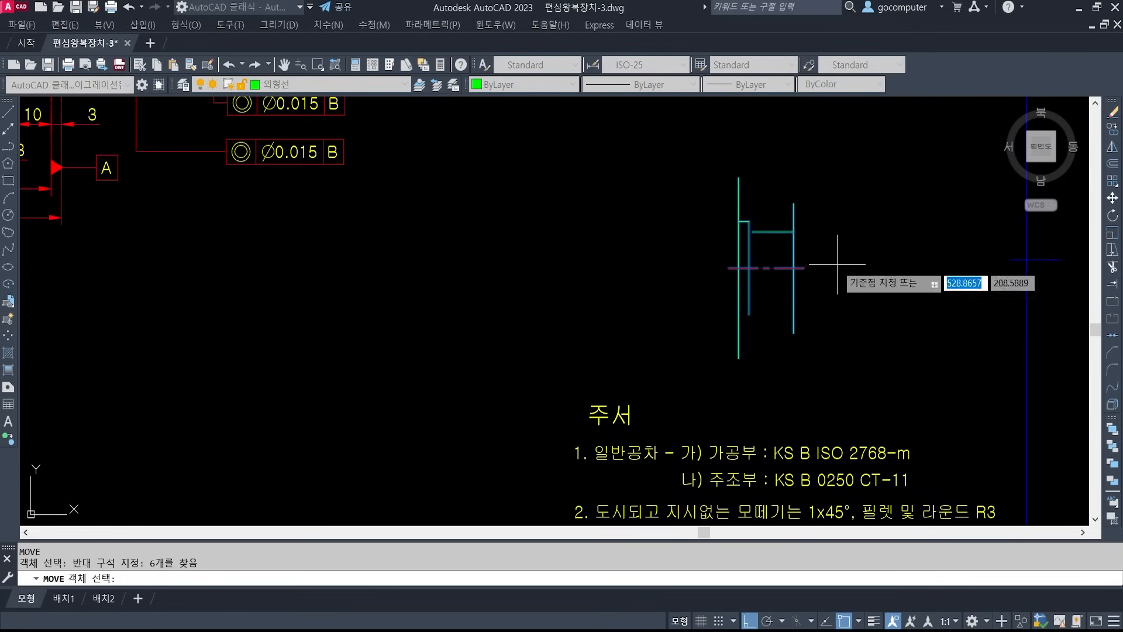
pyautogui.click(836, 263)
pyautogui.scroll(-6, 901, 303)
pyautogui.moveTo(547, 329); pyautogui.dragTo(771, 321, button='middle')
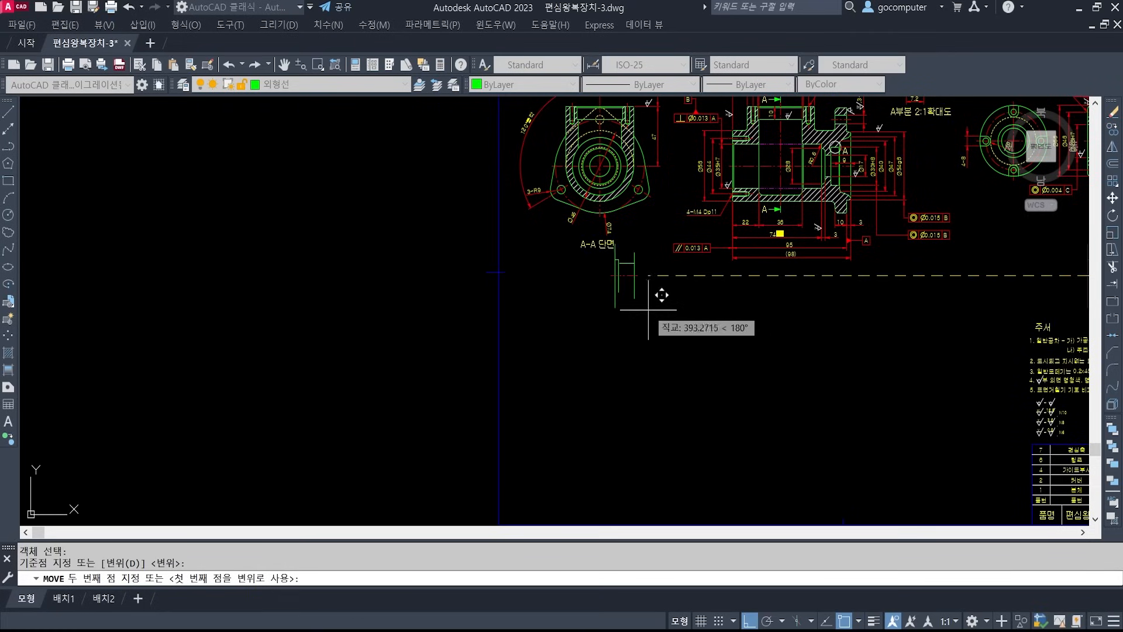
pyautogui.click(665, 314)
# - Move the copied bore lines and their centerline down into the clear area below the housing views
pyautogui.write('m')
pyautogui.press('Return')
pyautogui.click(712, 323)
pyautogui.click(615, 289)
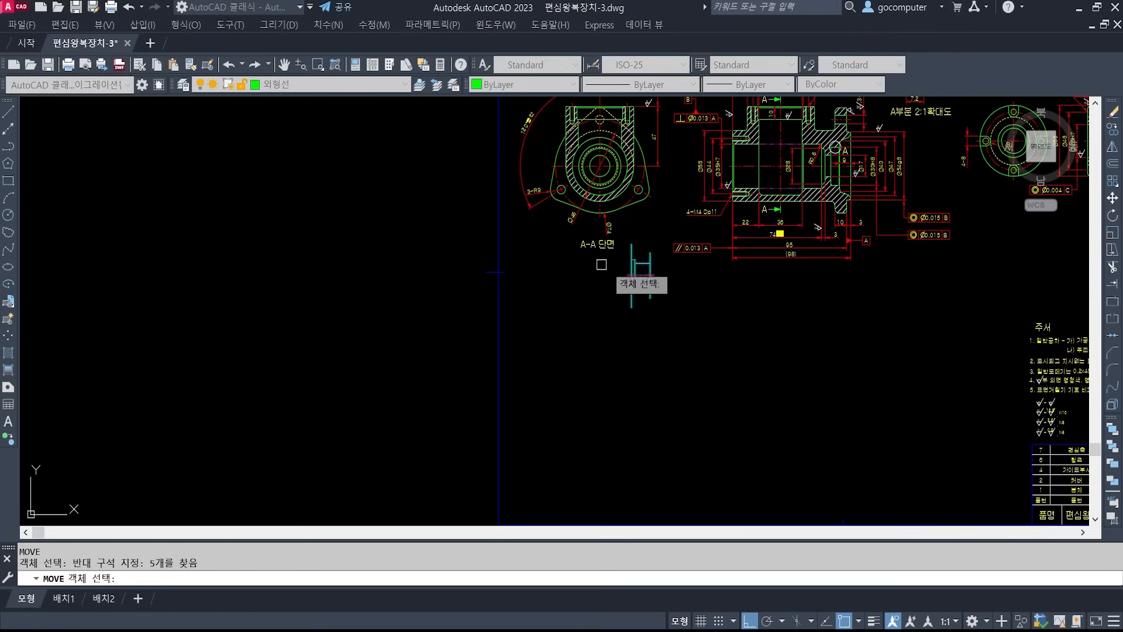
pyautogui.click(647, 239)
pyautogui.click(626, 278)
pyautogui.press('Return')
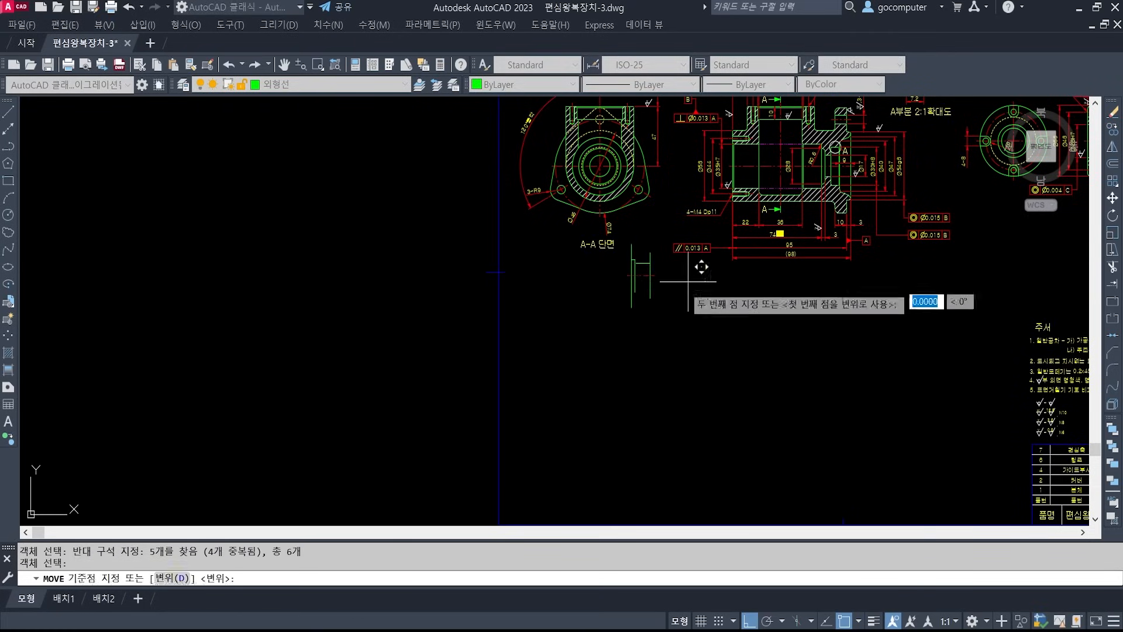
pyautogui.click(686, 281)
pyautogui.click(665, 416)
# - Extend the smaller-diameter horizontal line to the vertical shoulder line of the copied profile
pyautogui.moveTo(677, 406); pyautogui.dragTo(629, 352, button='middle')
pyautogui.scroll(6, 683, 290)
pyautogui.scroll(2, 759, 295)
pyautogui.scroll(3, 628, 352)
pyautogui.write('ex')
pyautogui.press('Return')
pyautogui.click(567, 312)
pyautogui.click(515, 341)
pyautogui.press('Return')
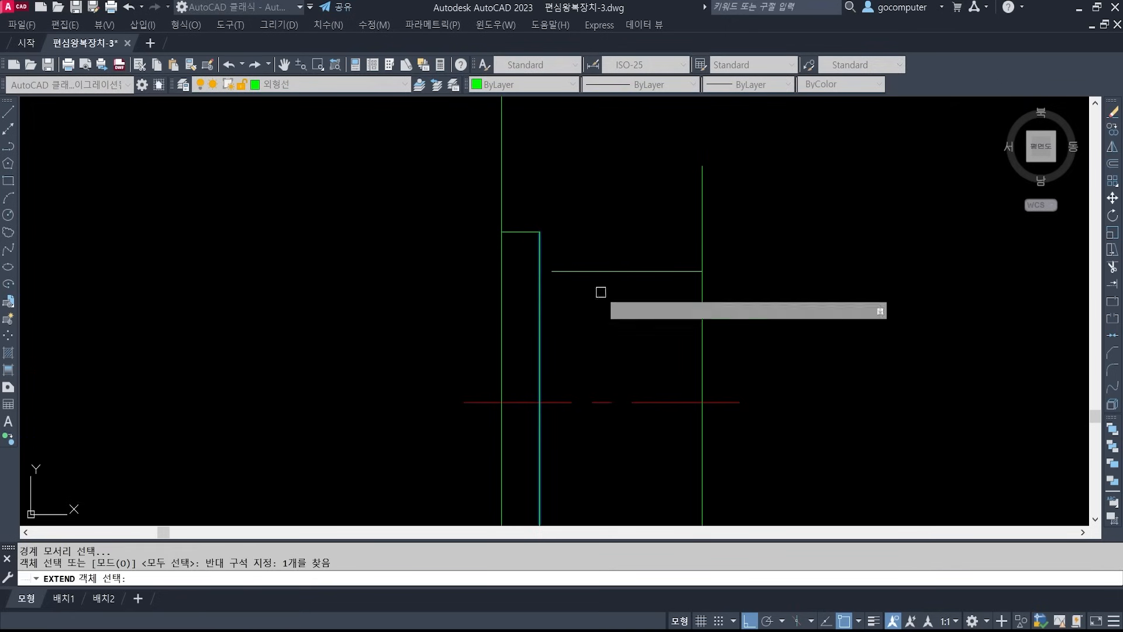
pyautogui.click(599, 293)
pyautogui.click(579, 234)
pyautogui.press('Return')
# - Trim the vertical lines that project above the profile's upper horizontal edges
pyautogui.write('tr')
pyautogui.click(775, 307)
pyautogui.click(434, 161)
pyautogui.press('Return')
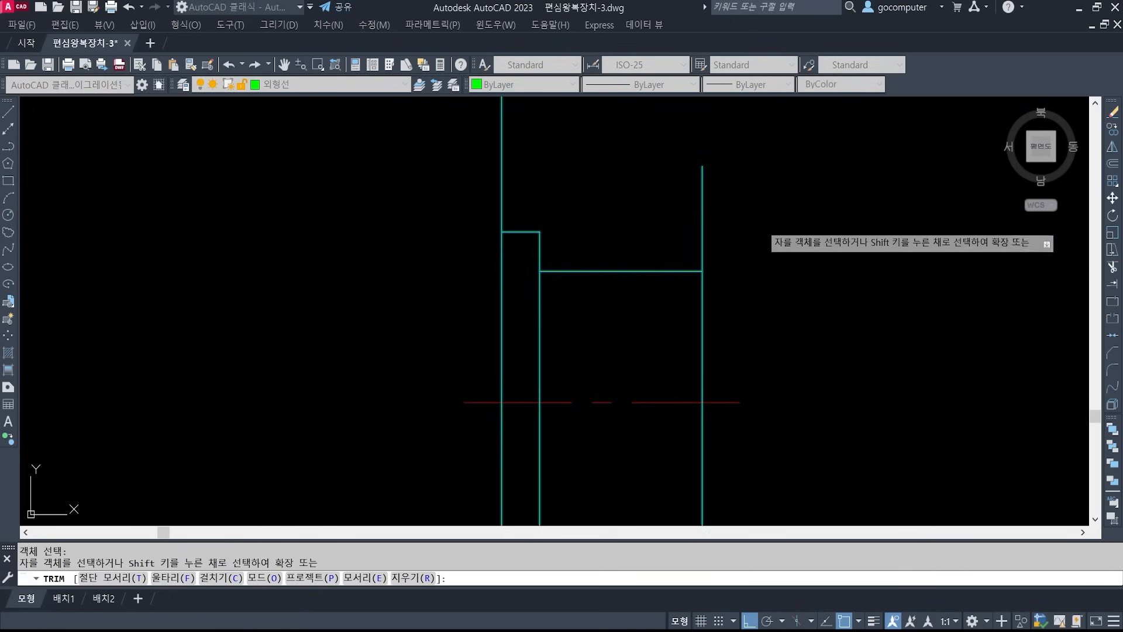
pyautogui.click(770, 221)
pyautogui.click(432, 140)
pyautogui.scroll(-3, 714, 201)
pyautogui.scroll(2, 699, 259)
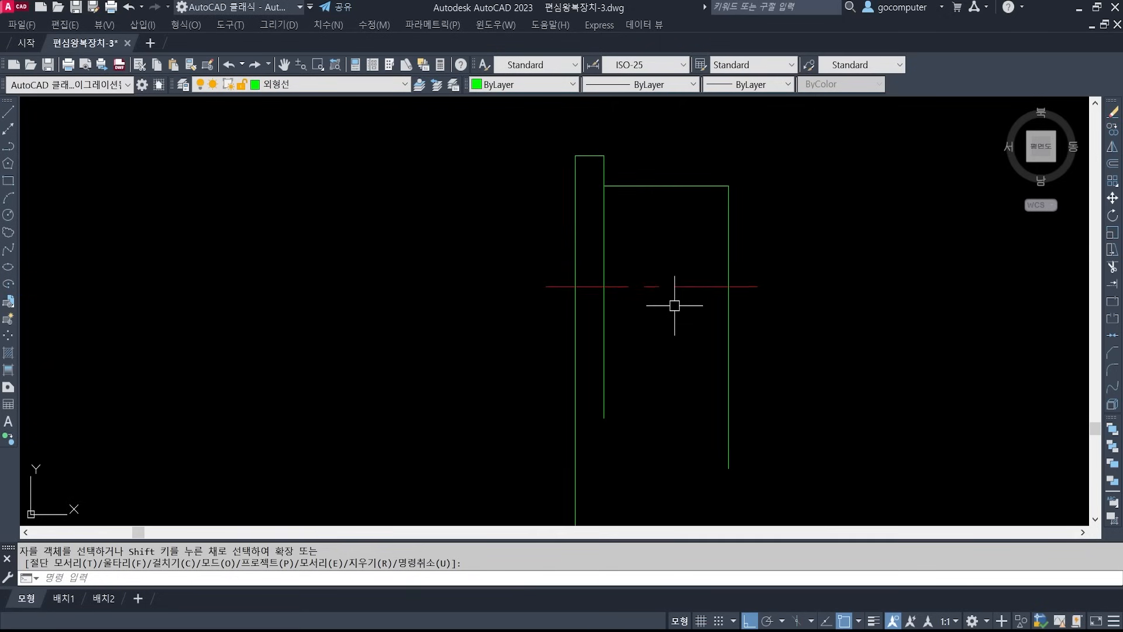
# - Mirror the two upper horizontal edges about the centerline, keeping the originals
pyautogui.write('mi')
pyautogui.click(489, 138)
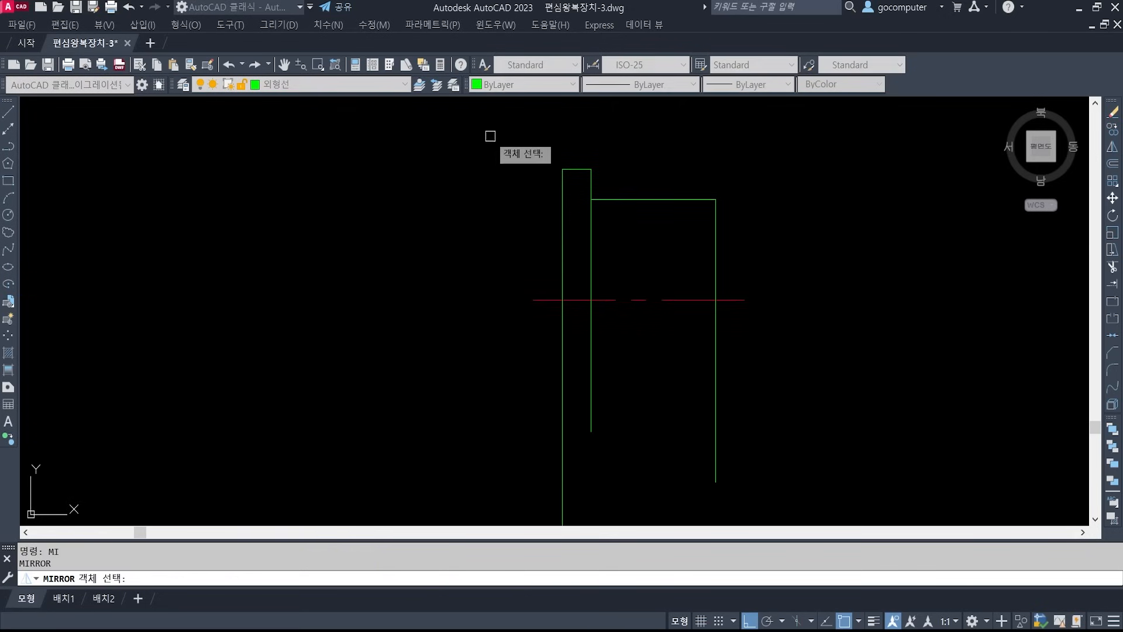
pyautogui.click(802, 241)
pyautogui.scroll(-2, 562, 281)
pyautogui.press('Return')
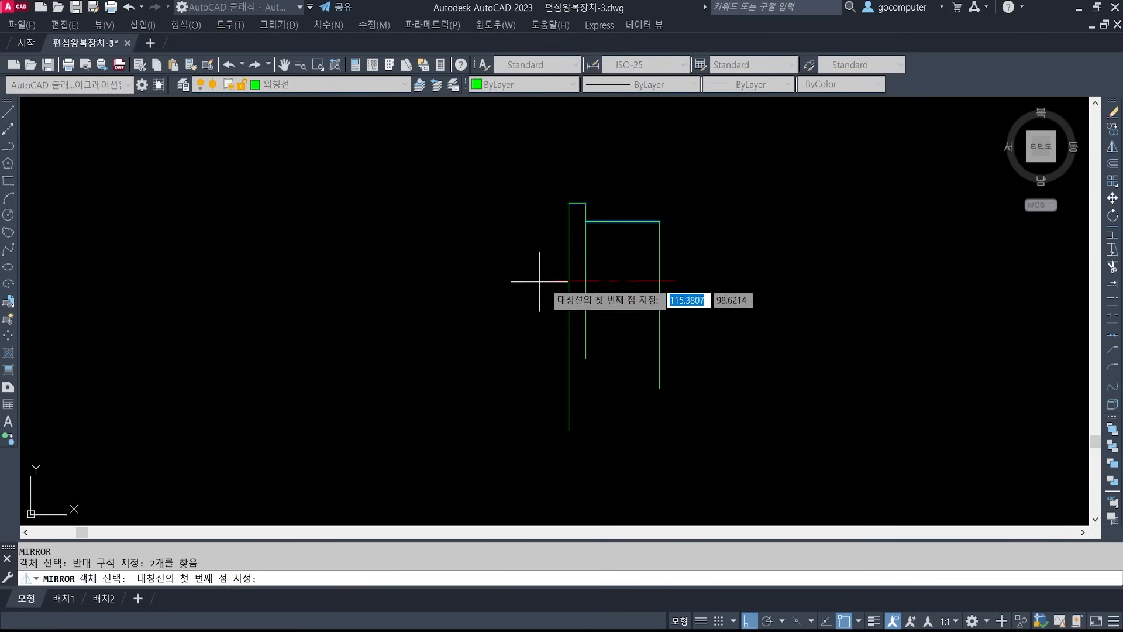
pyautogui.click(541, 282)
pyautogui.click(774, 289)
pyautogui.press('Return')
pyautogui.scroll(2, 689, 324)
# - Trim the vertical lines that project below the mirrored lower edges to close the flanged outline
pyautogui.write('tr')
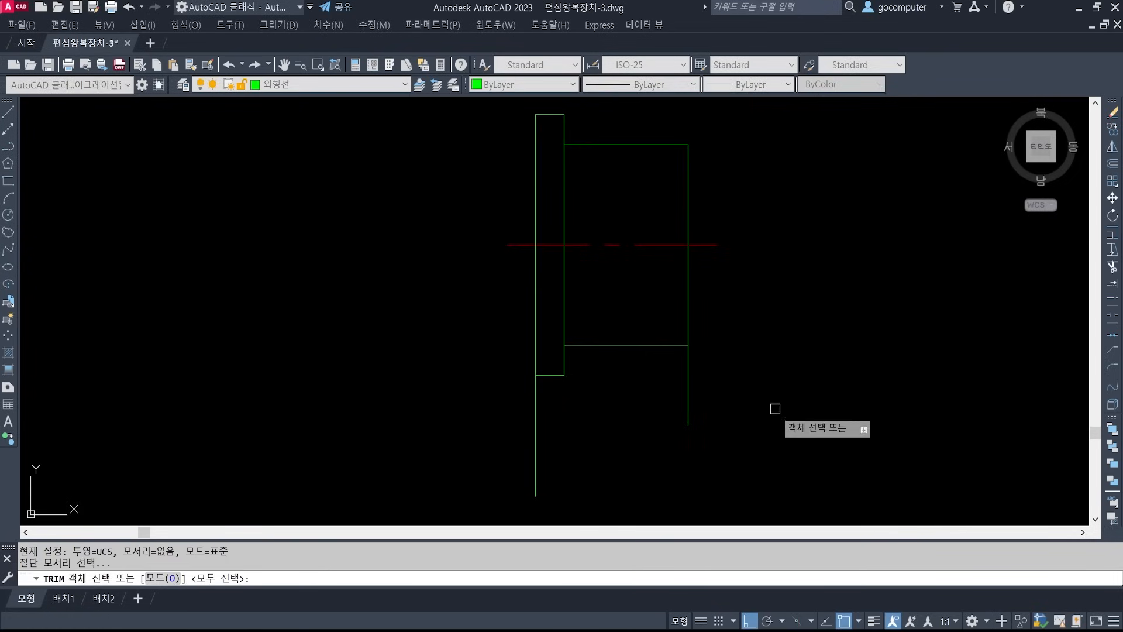
pyautogui.click(772, 406)
pyautogui.click(379, 279)
pyautogui.press('Return')
pyautogui.click(746, 409)
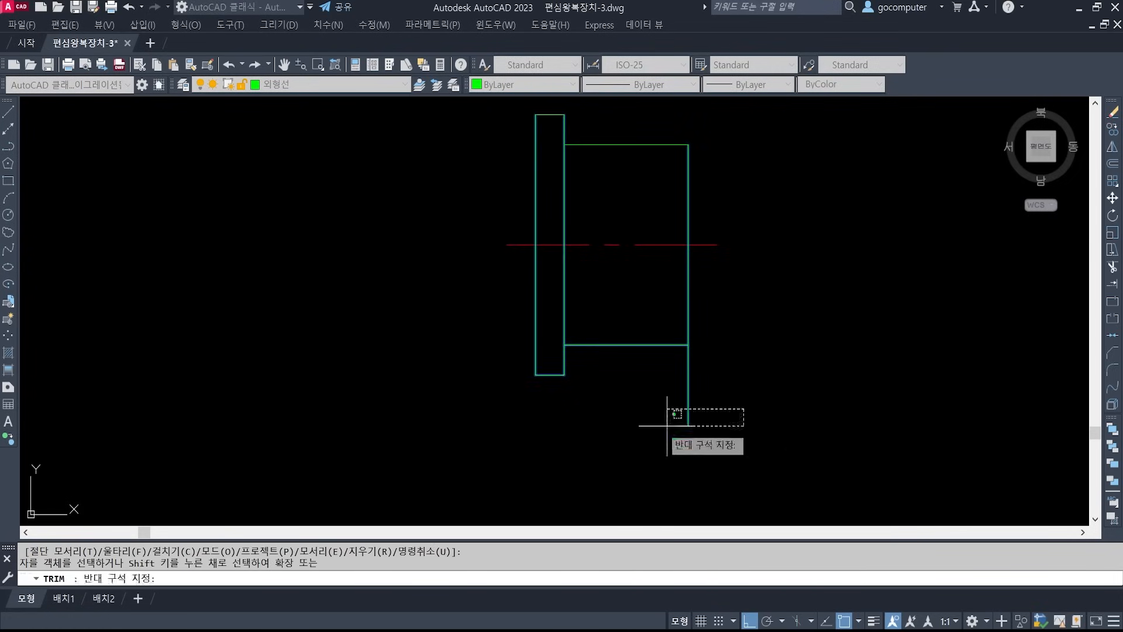
pyautogui.click(650, 441)
pyautogui.press('Return')
pyautogui.scroll(-3, 694, 362)
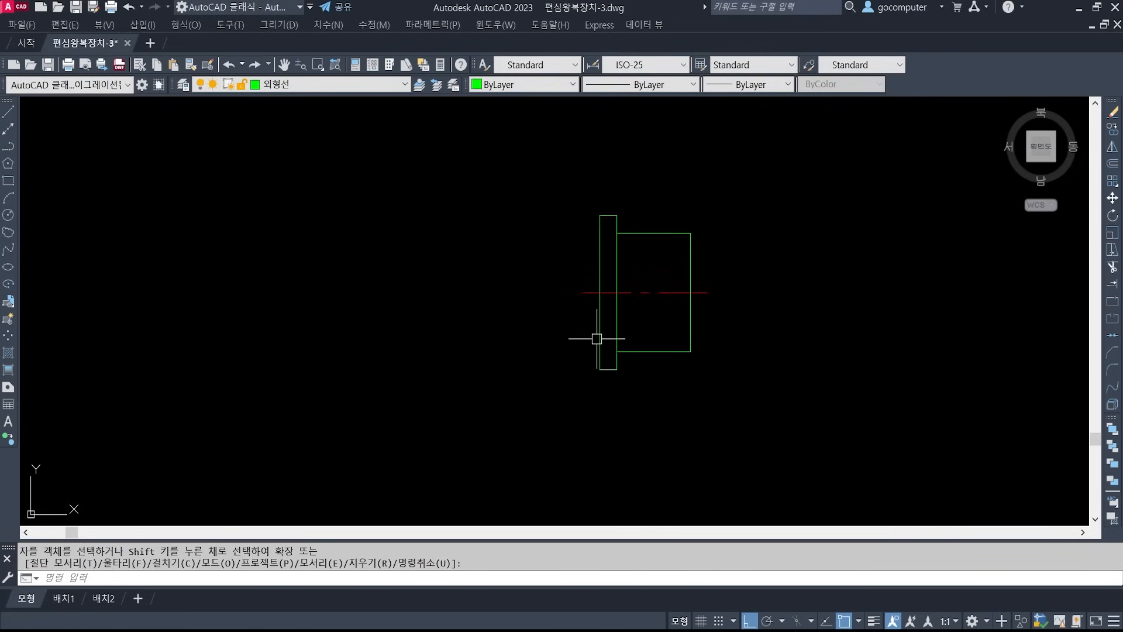
# - Switch to the assembly image 편심왕복장치-3.jpg and mark the guide bush's (가이드부시) overall length as 20
pyautogui.hotkey('alt', 'Tab')
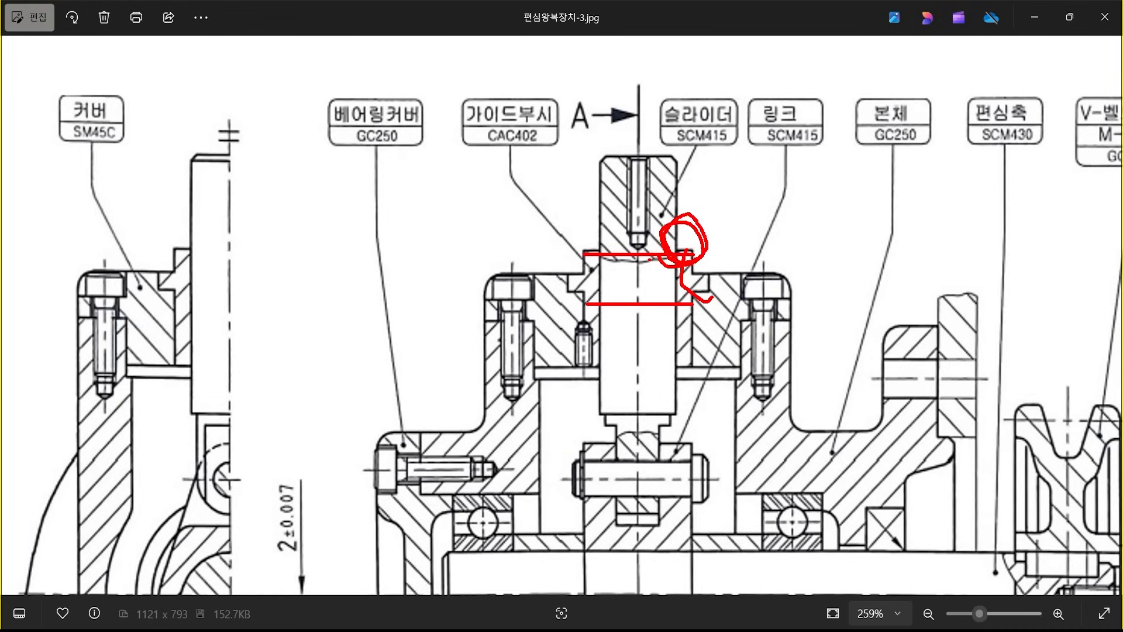
pyautogui.press('Escape')
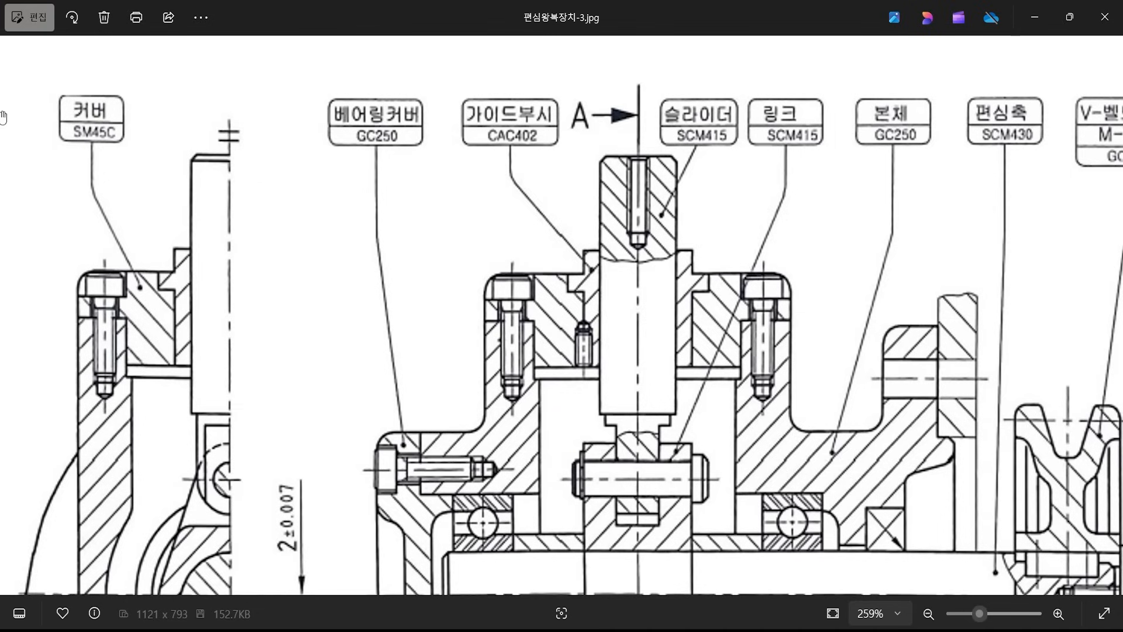
pyautogui.hotkey('ctrl', '2')
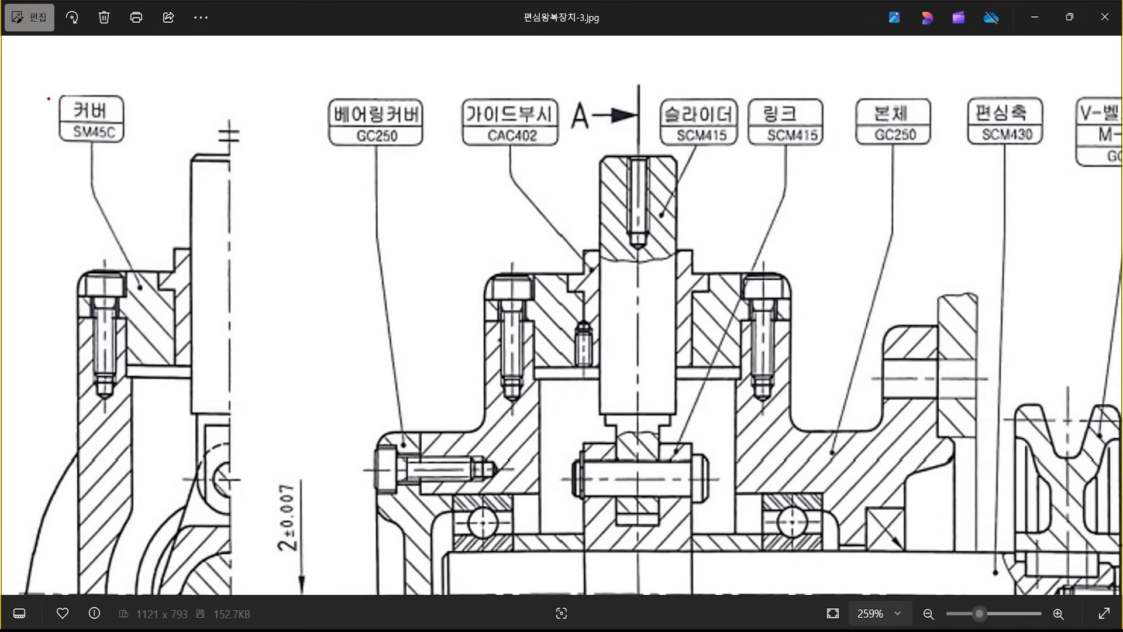
pyautogui.press('Escape')
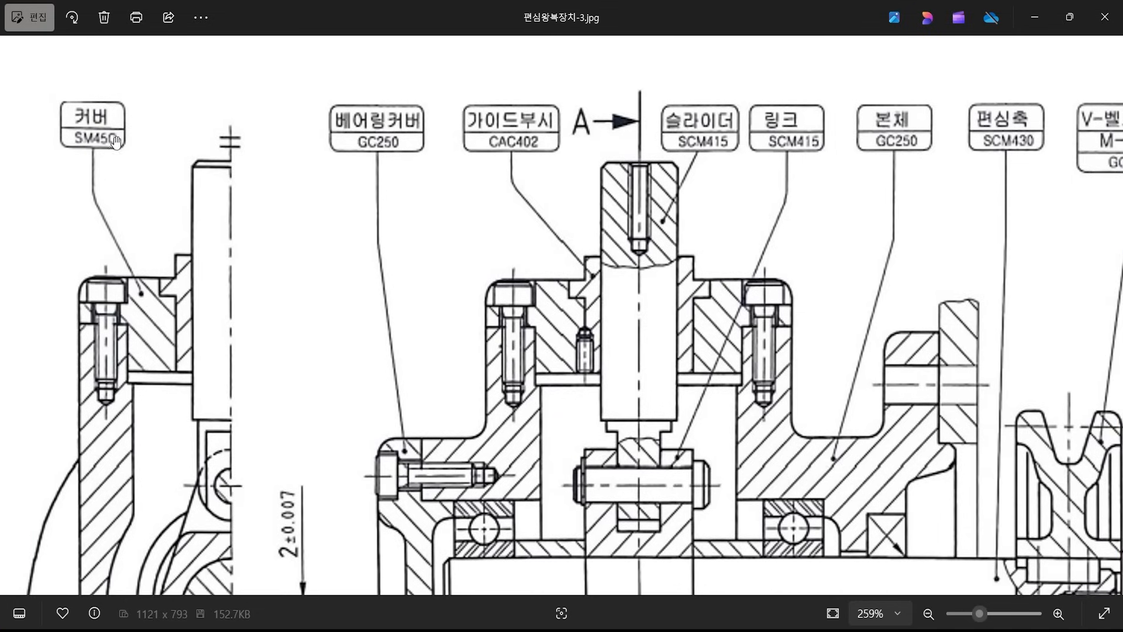
pyautogui.moveTo(545, 279); pyautogui.dragTo(512, 248)
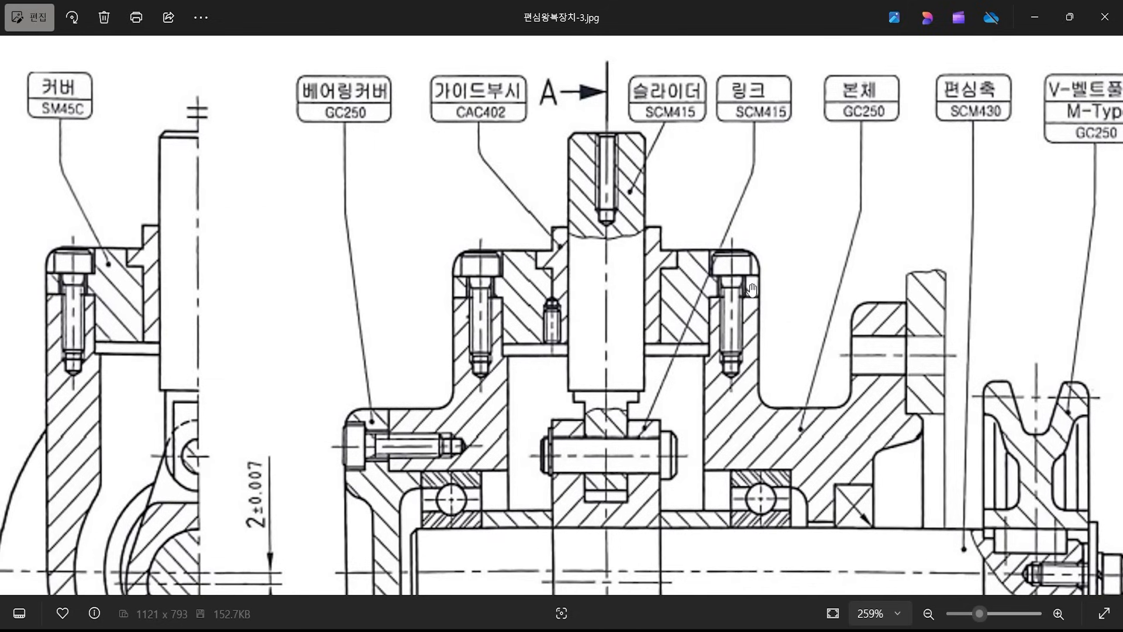
pyautogui.hotkey('ctrl', '2')
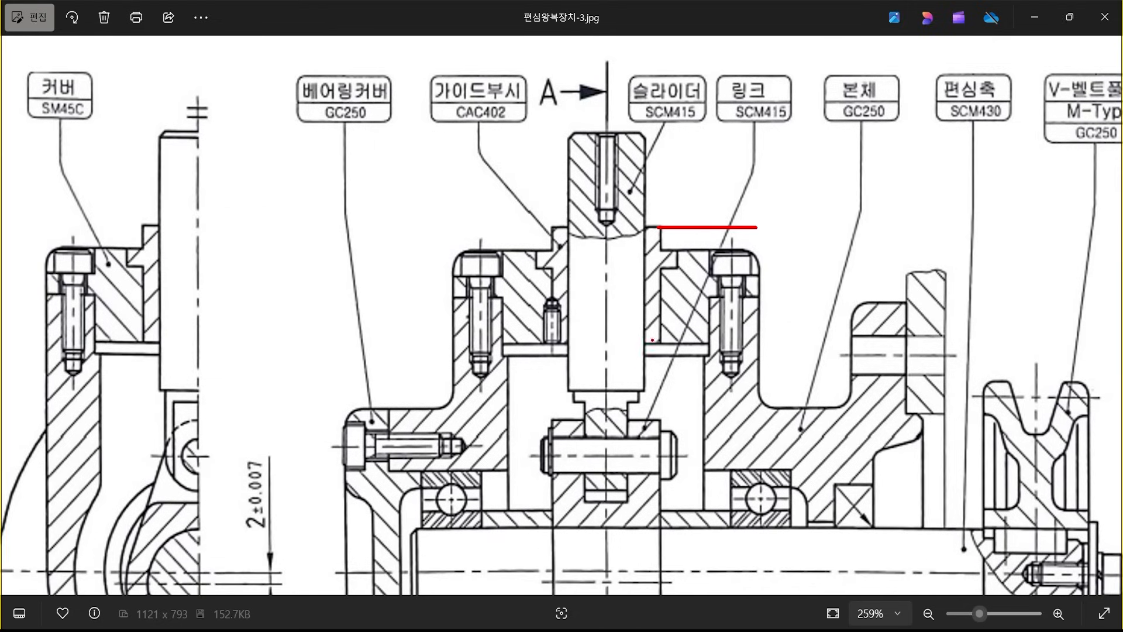
pyautogui.moveTo(662, 344); pyautogui.dragTo(825, 347)
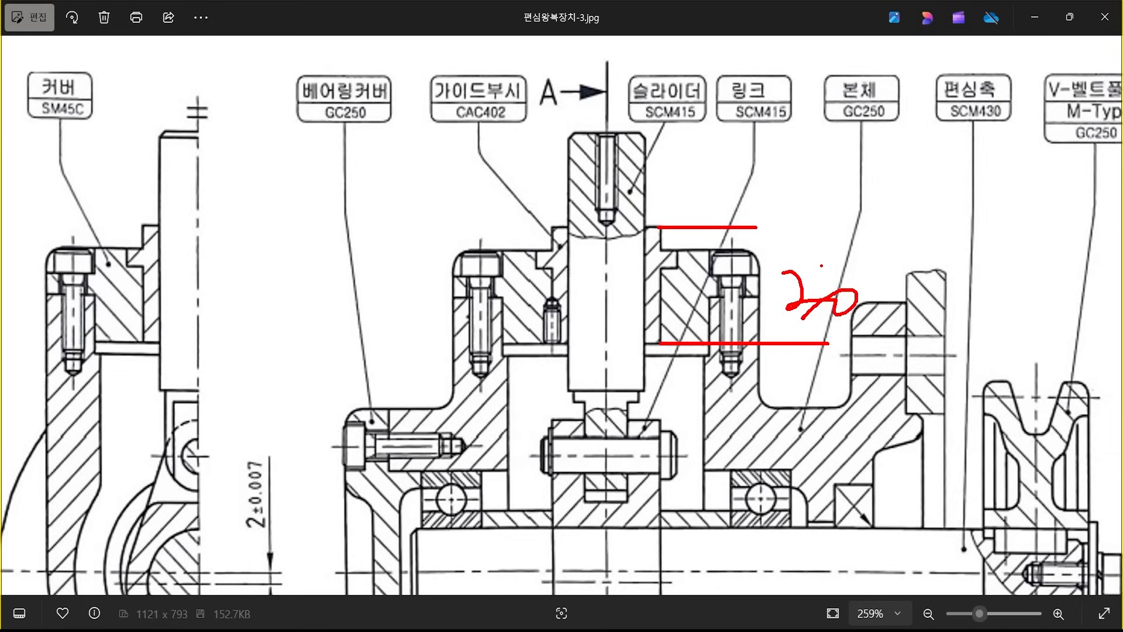
pyautogui.press('Escape')
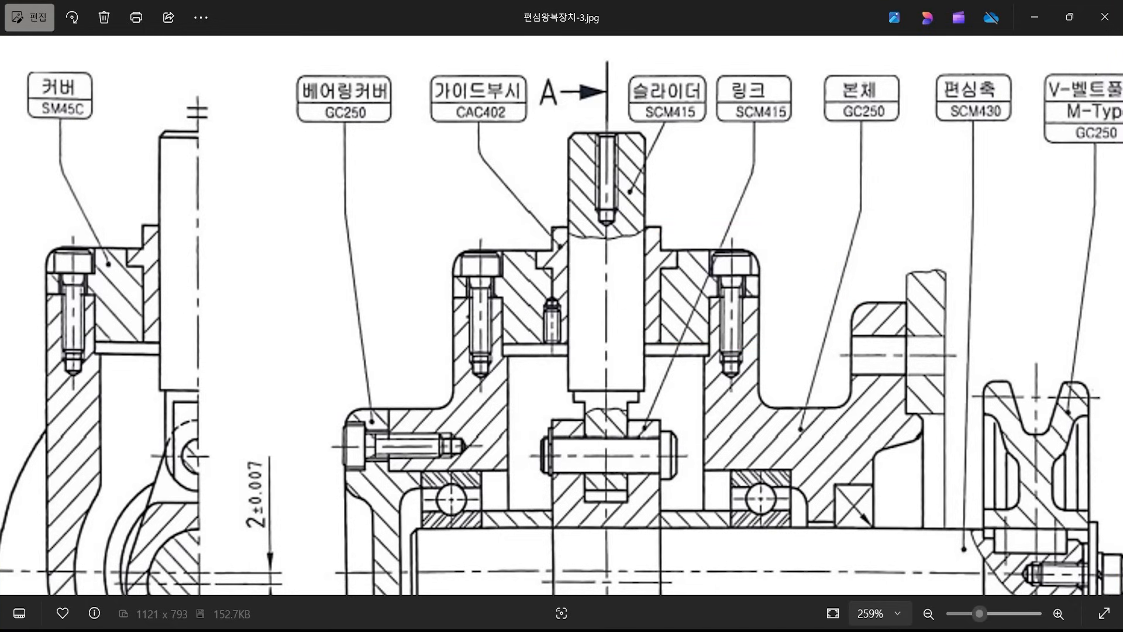
# - Switch back to AutoCAD and offset the body's free end face by 20 toward and past the flange
pyautogui.hotkey('alt', 'Tab')
pyautogui.press('Escape')
pyautogui.write('o')
pyautogui.press('Return')
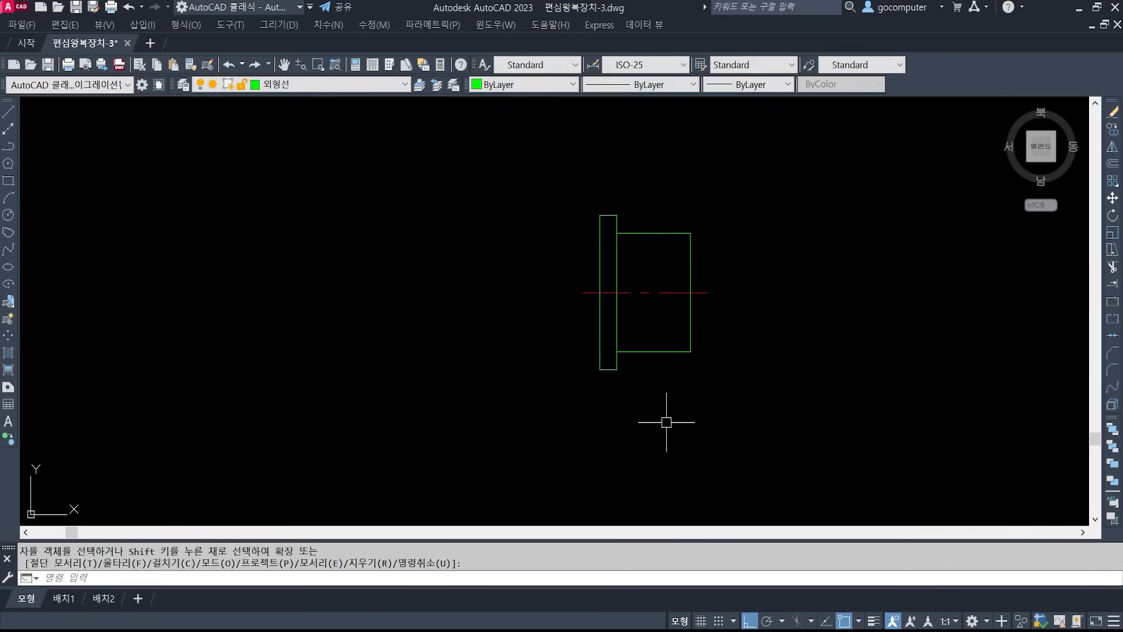
pyautogui.write('20')
pyautogui.press('Return')
pyautogui.click(617, 330)
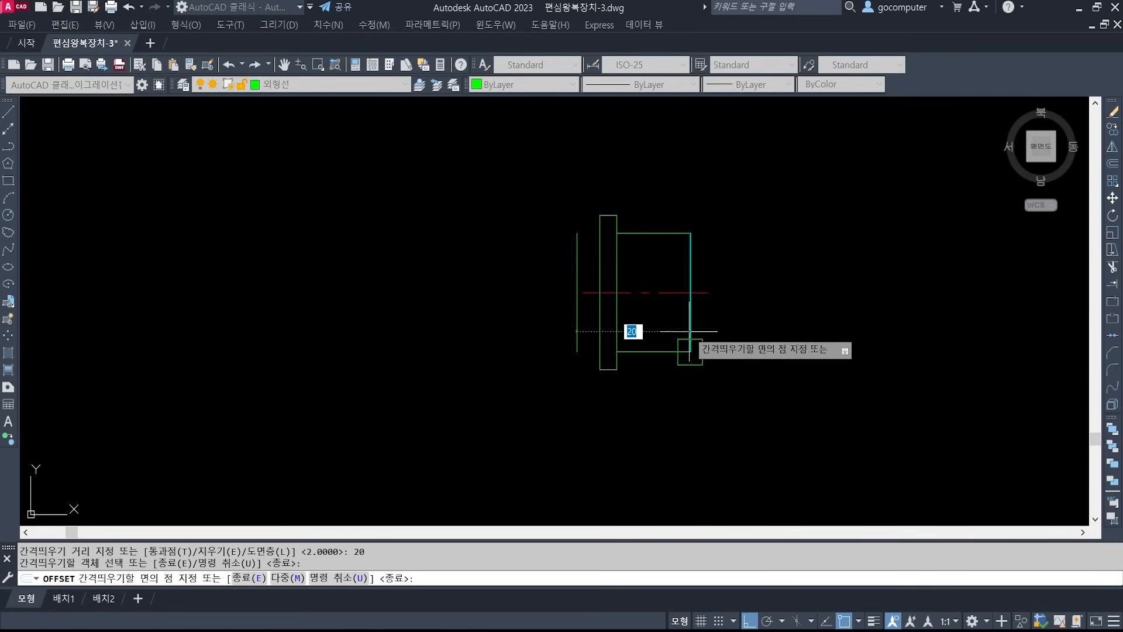
pyautogui.click(416, 300)
pyautogui.press('Return')
# - Extend the body's upper and lower horizontal edges through the flange to the offset end line
pyautogui.scroll(2, 594, 282)
pyautogui.write('ex')
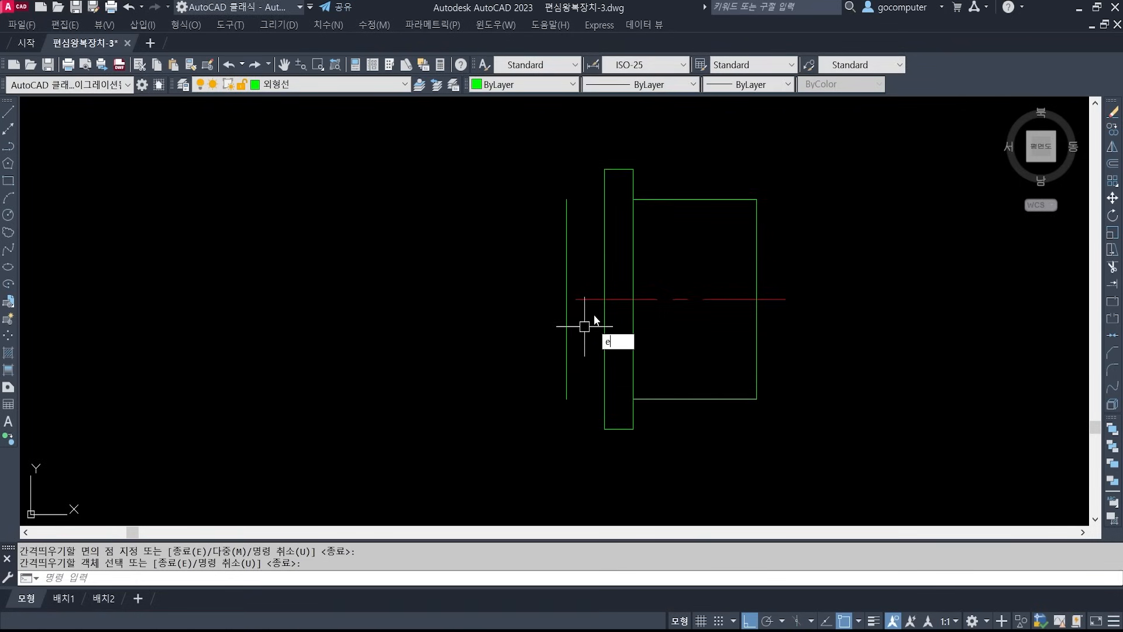
pyautogui.press('Return')
pyautogui.click(567, 280)
pyautogui.press('Return')
pyautogui.click(654, 200)
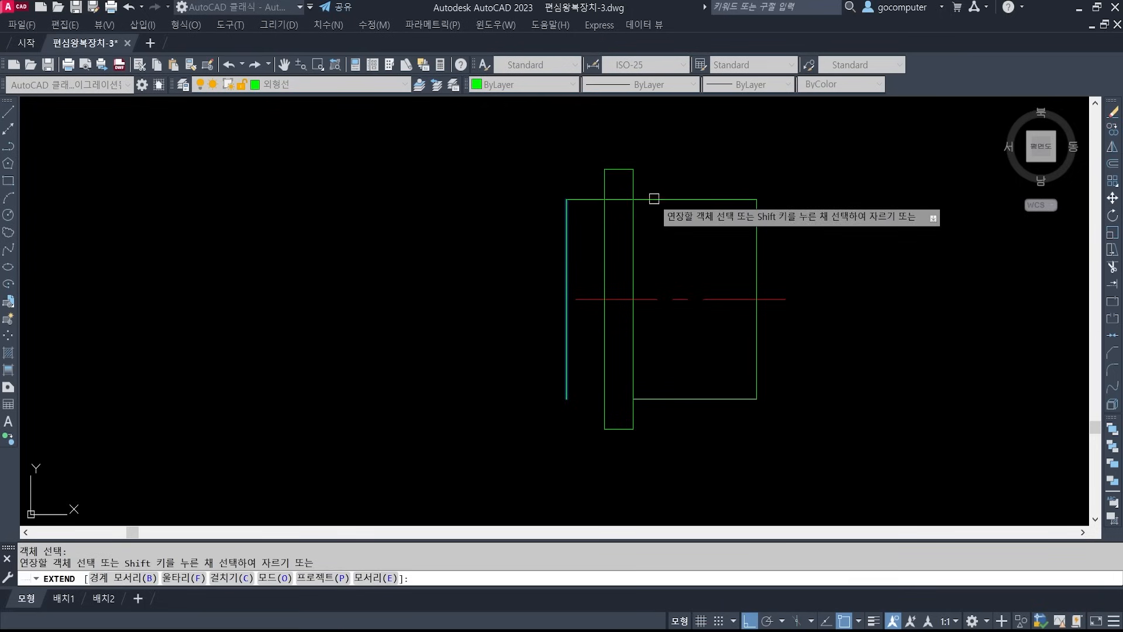
pyautogui.click(647, 399)
pyautogui.press('Return')
# - Trim away the parts of the body's horizontal edges that cross the flange
pyautogui.write('tr')
pyautogui.press('Return')
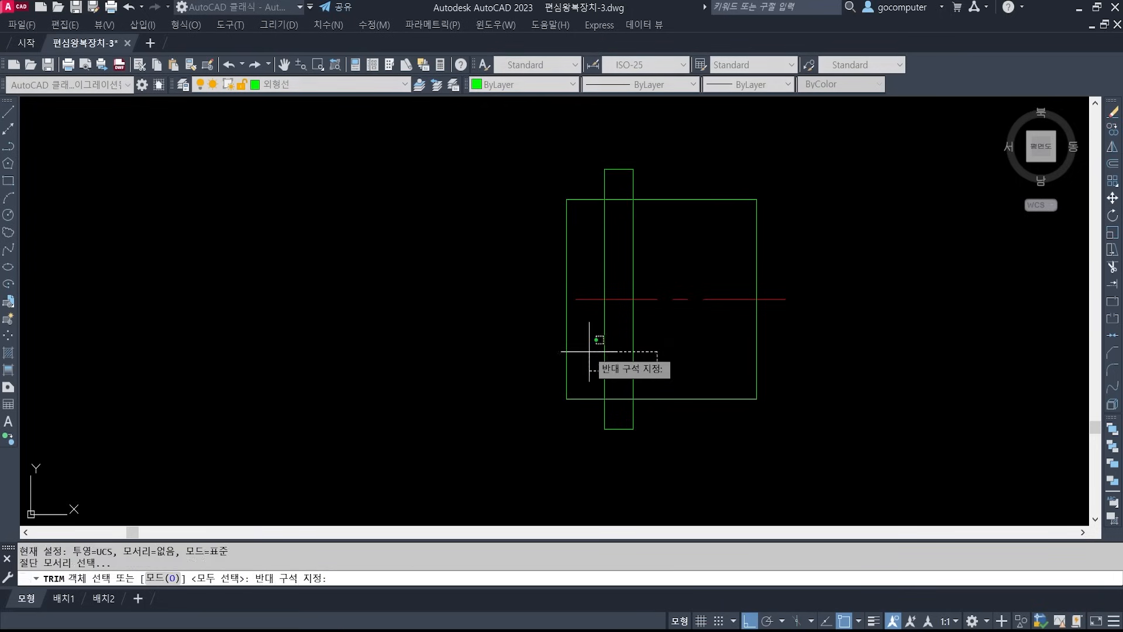
pyautogui.click(620, 396)
pyautogui.click(620, 195)
pyautogui.press('Return')
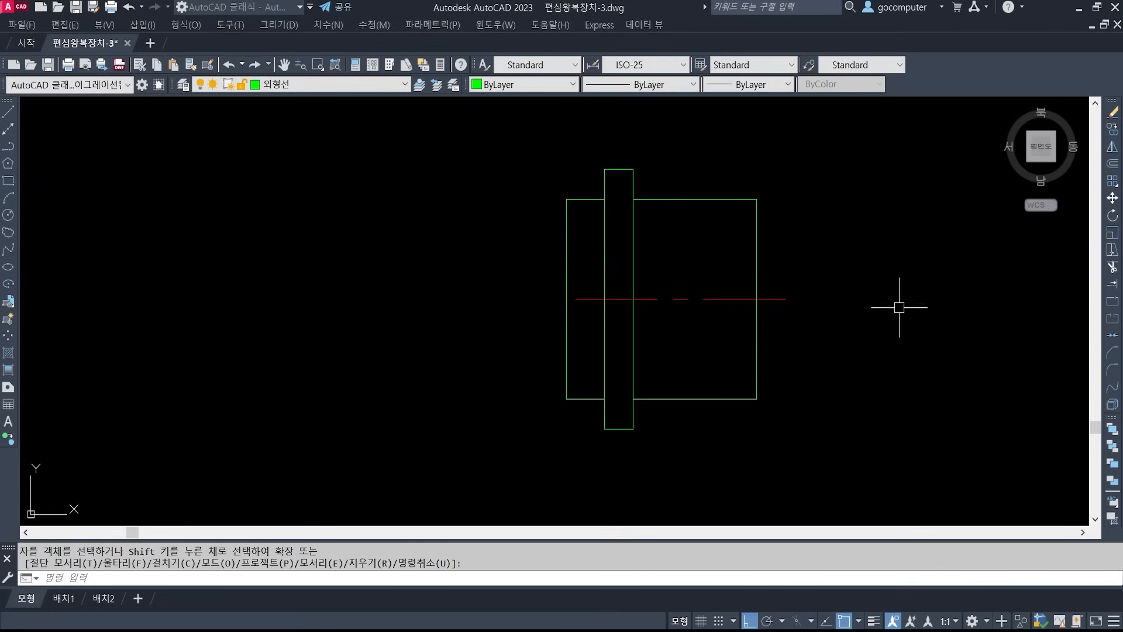
# - Extend the centerline to the new end face beyond the flange and lengthen it slightly past that face
pyautogui.write('ex')
pyautogui.press('space')
pyautogui.click(588, 257)
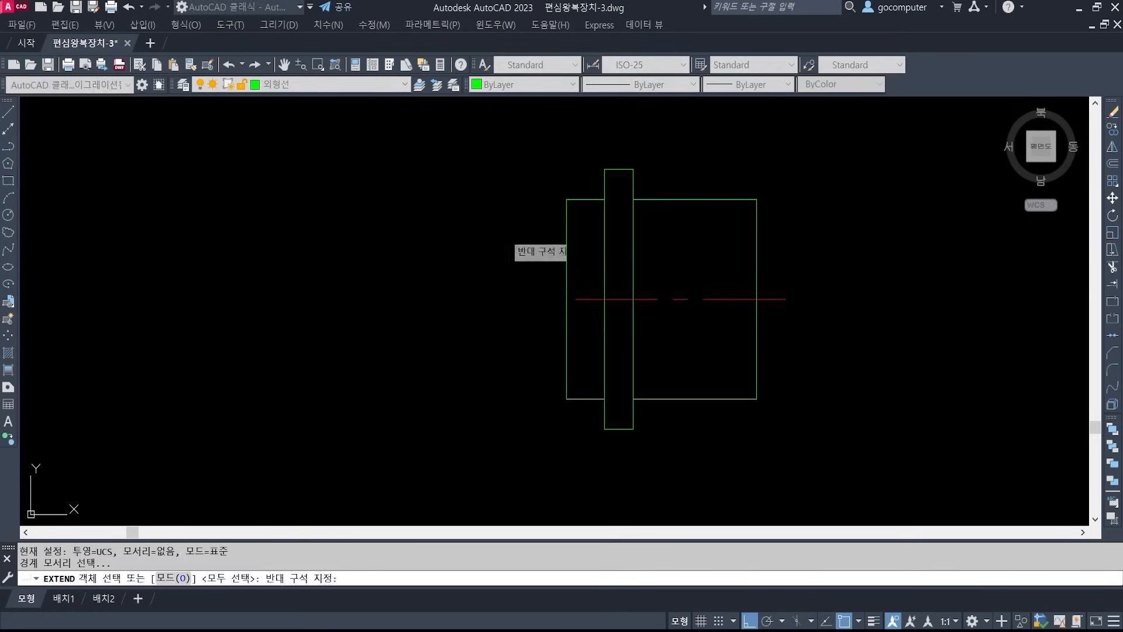
pyautogui.click(503, 236)
pyautogui.press('space')
pyautogui.click(585, 299)
pyautogui.press('space')
pyautogui.click(578, 299)
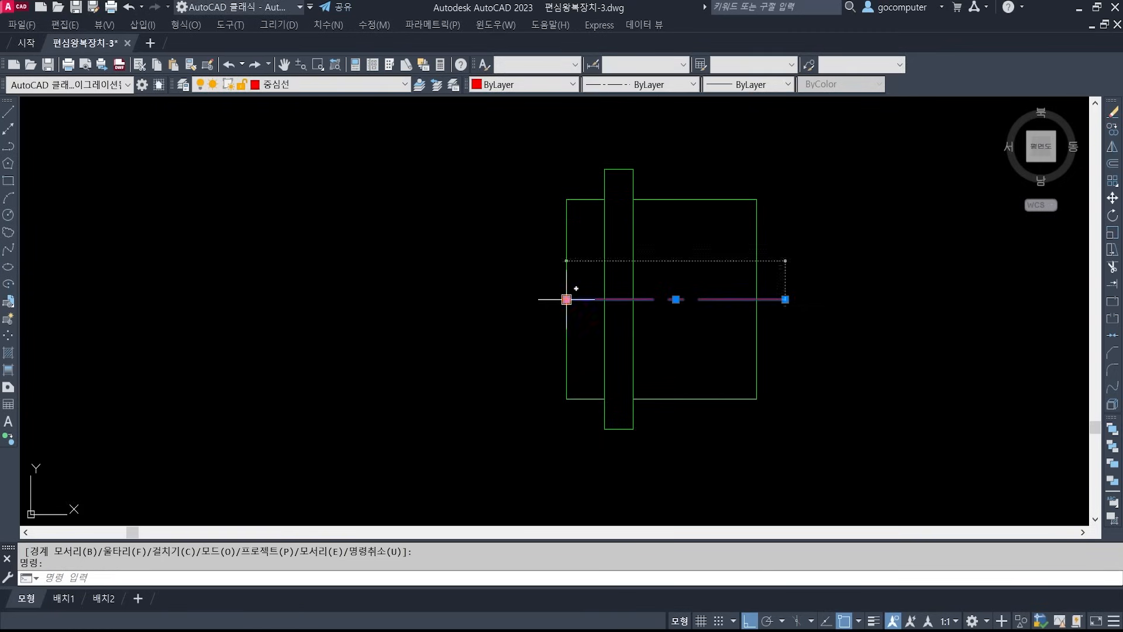
pyautogui.click(567, 298)
pyautogui.press('Escape')
pyautogui.press('Escape')
pyautogui.scroll(-1, 503, 271)
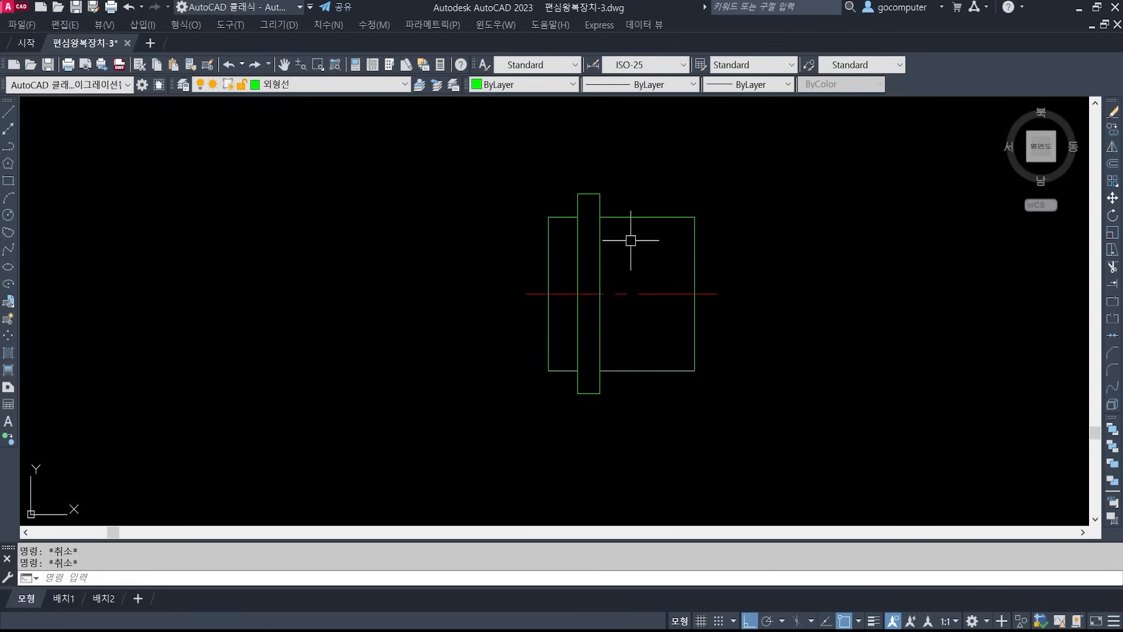
# - Switch to the reference assembly image and examine the slider's diameter inside the guide bush, marking it up
pyautogui.hotkey('alt', 'Tab')
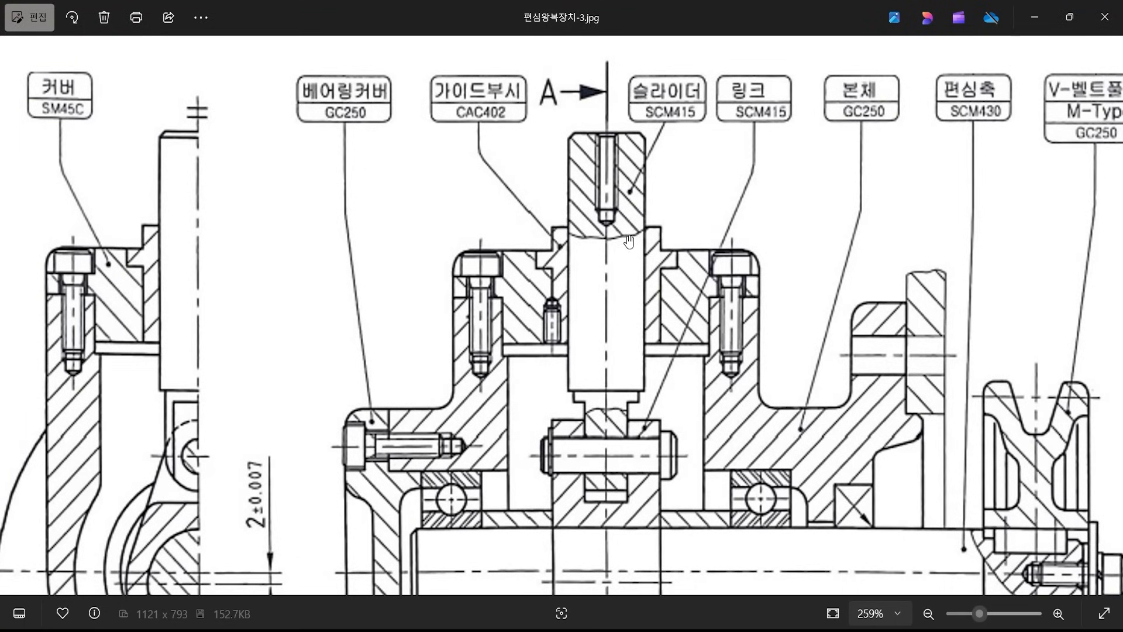
pyautogui.hotkey('ctrl', '2')
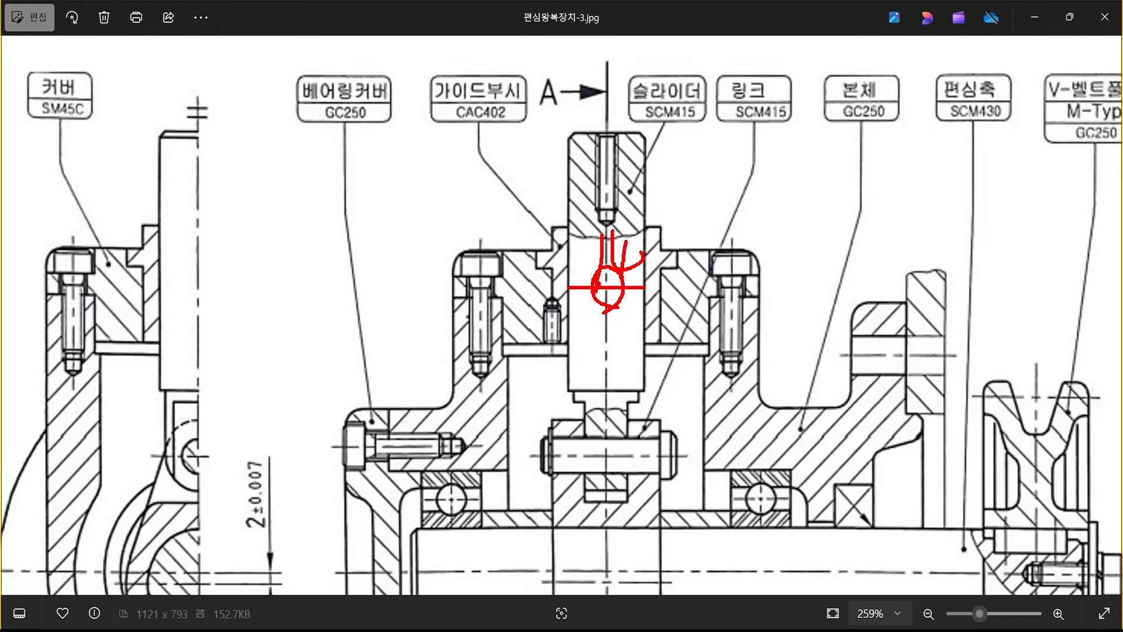
pyautogui.moveTo(640, 276)
pyautogui.mouseDown()
pyautogui.moveTo(651, 283)
pyautogui.moveTo(632, 291)
pyautogui.mouseUp()
pyautogui.press('Escape')
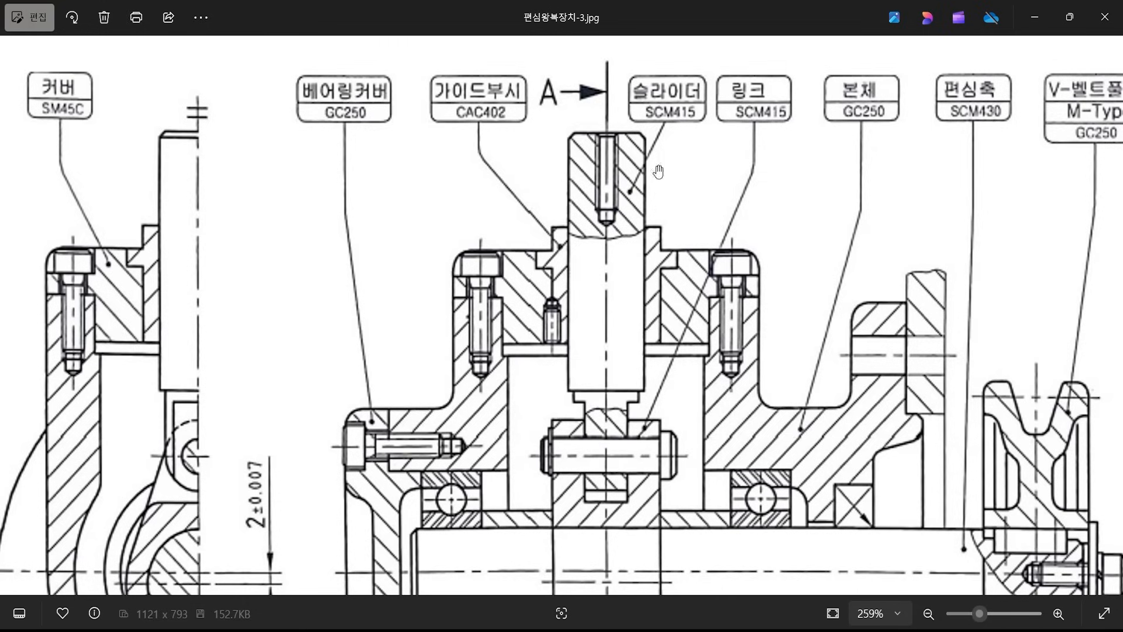
# - Switch back to AutoCAD and offset the centerline equally upward and downward to lay out the guide bush's bore lines
pyautogui.hotkey('alt', 'Tab')
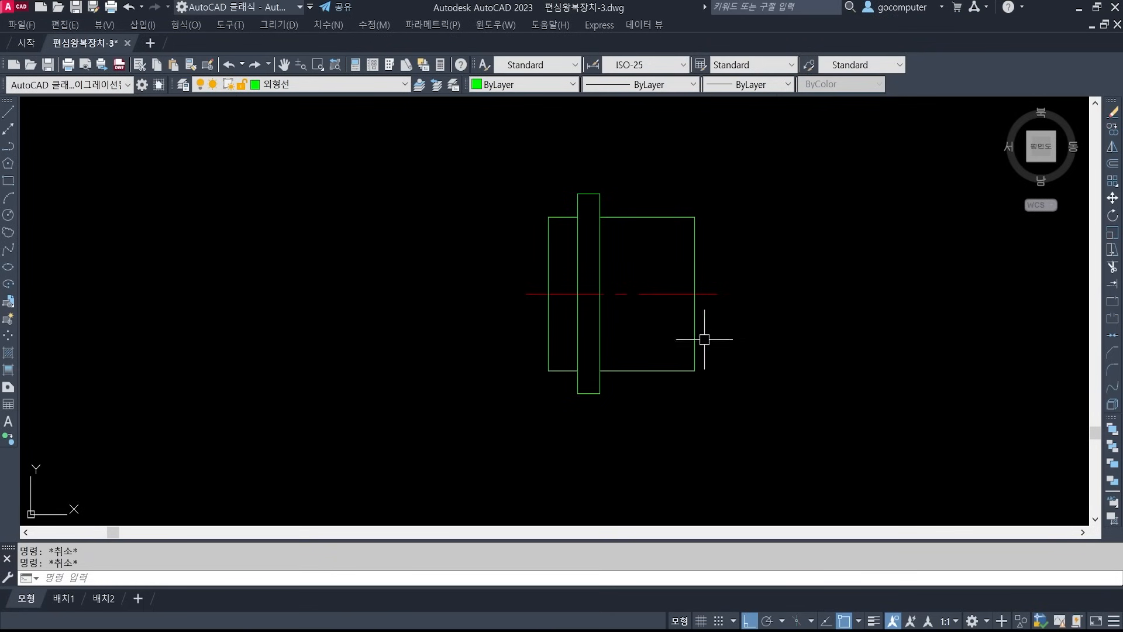
pyautogui.write('o')
pyautogui.press('Return')
pyautogui.press('Return')
pyautogui.click(652, 294)
pyautogui.click(654, 239)
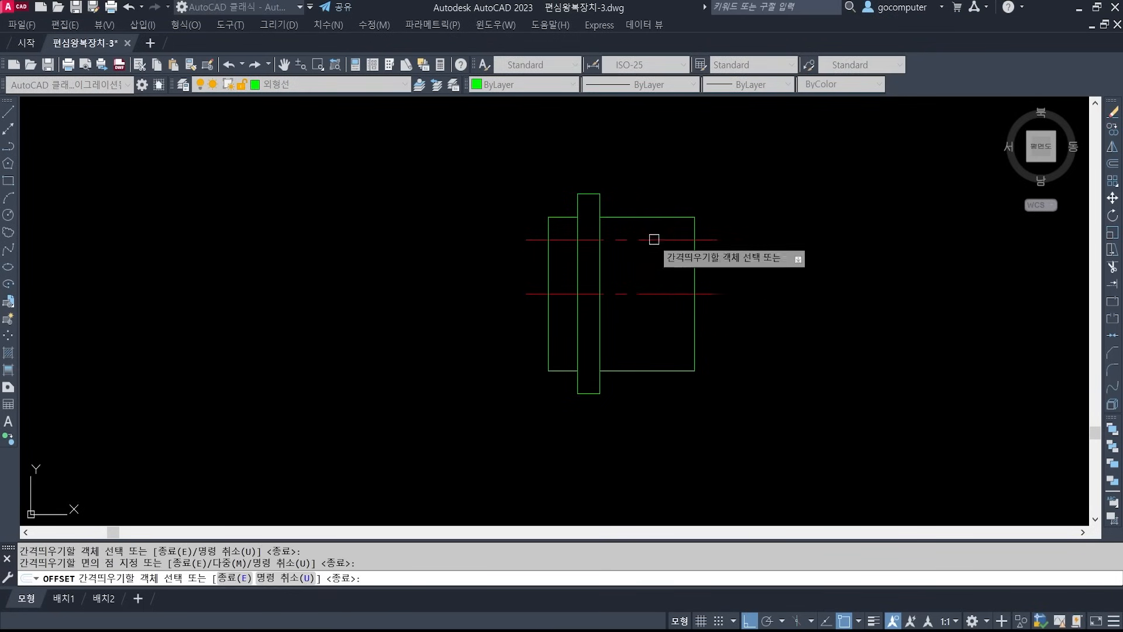
pyautogui.click(651, 294)
pyautogui.click(652, 337)
pyautogui.press('Return')
pyautogui.scroll(1, 655, 322)
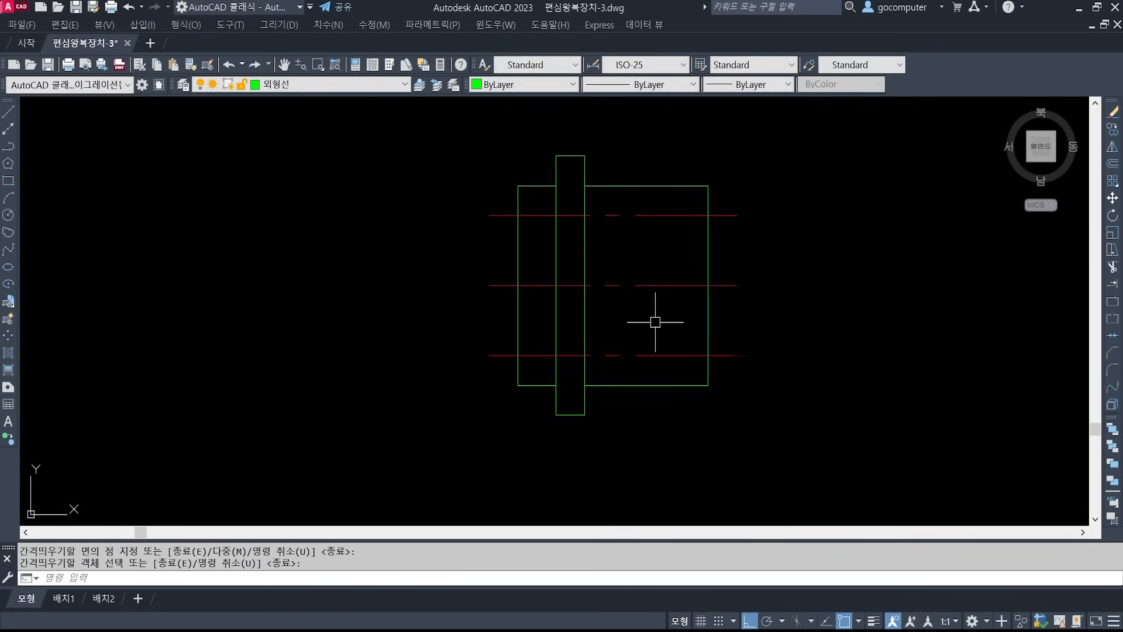
# - Trim the overhanging ends of both offset bore lines at the two end faces of the body
pyautogui.write('tr')
pyautogui.press('Return')
pyautogui.click(765, 340)
pyautogui.click(405, 313)
pyautogui.press('Return')
pyautogui.click(496, 217)
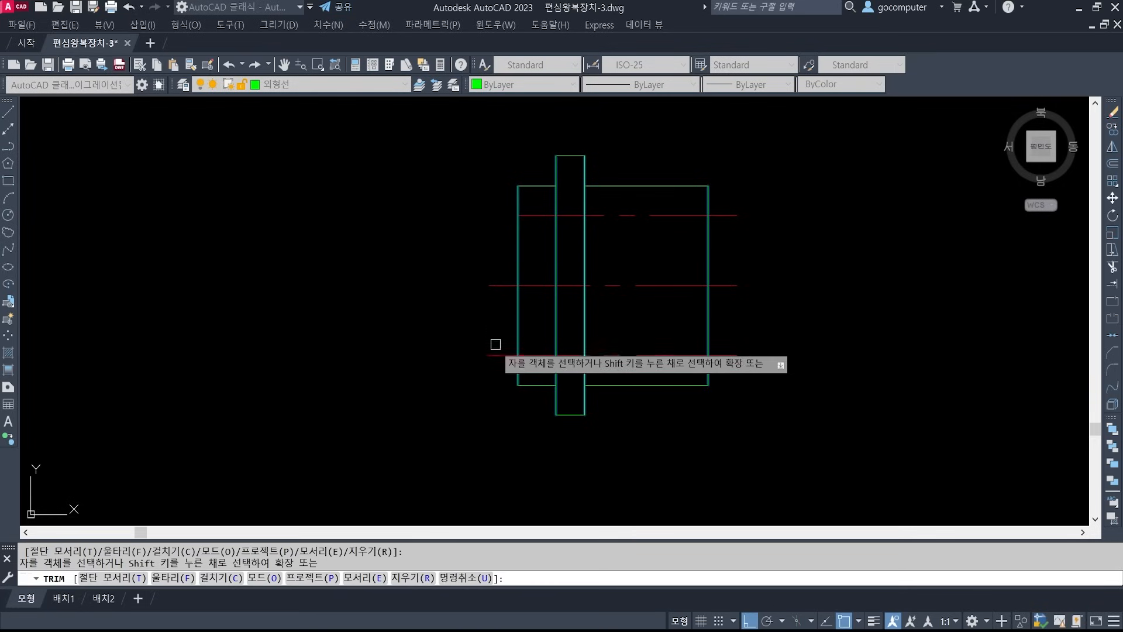
pyautogui.click(495, 355)
pyautogui.click(732, 216)
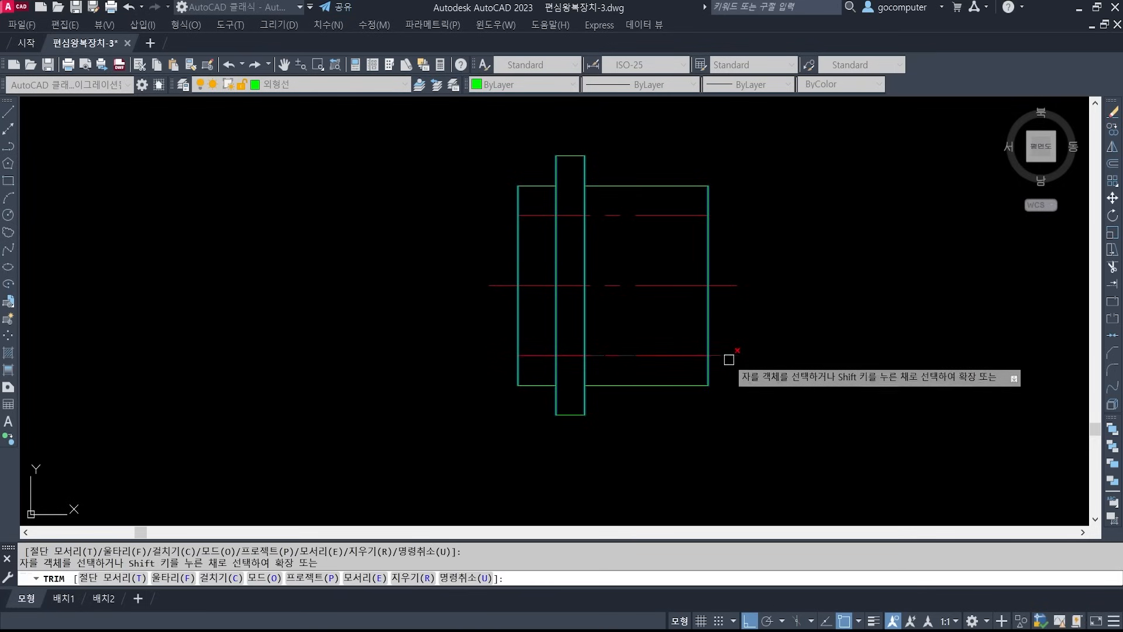
pyautogui.click(729, 355)
pyautogui.press('Return')
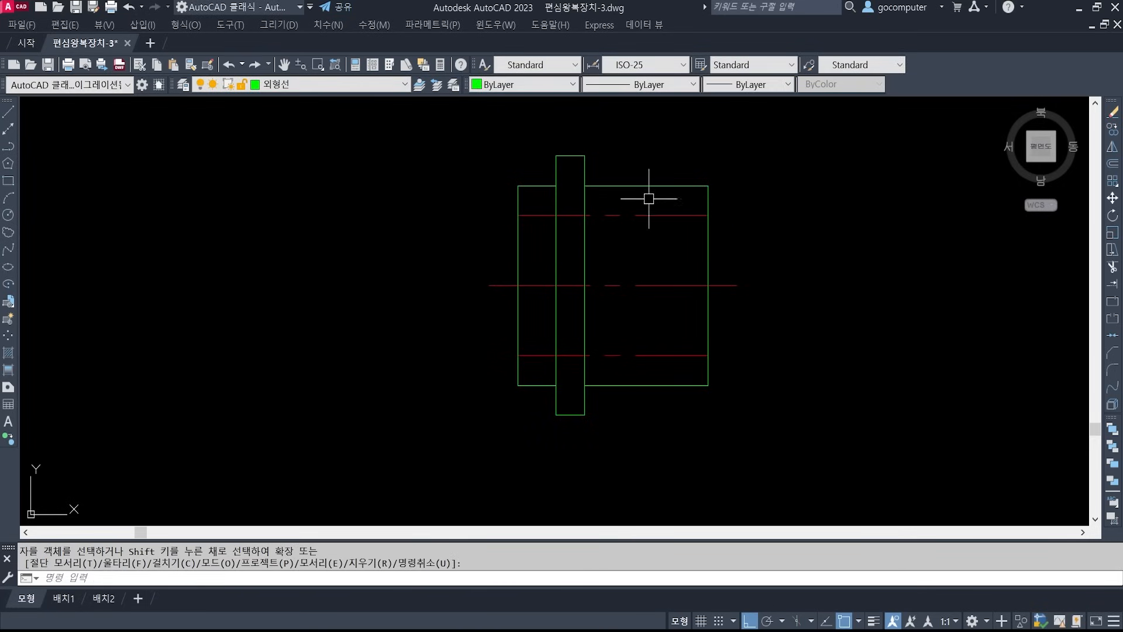
# - Trim the flange's vertical lines inside the body so they remain only outside its upper and lower edges
pyautogui.press('Return')
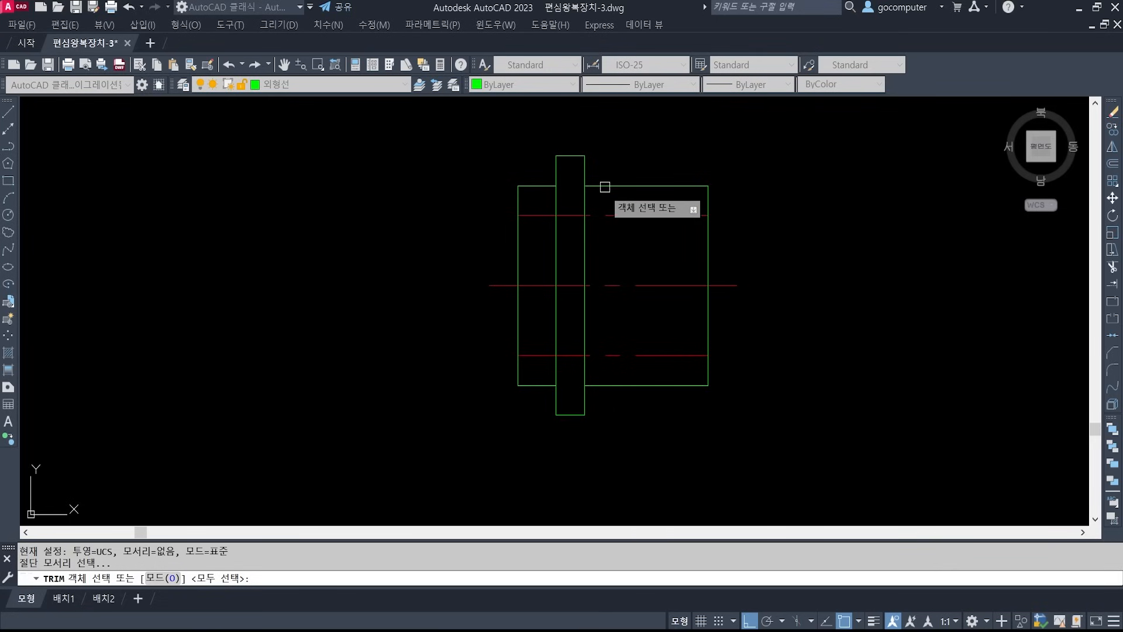
pyautogui.click(616, 346)
pyautogui.click(548, 305)
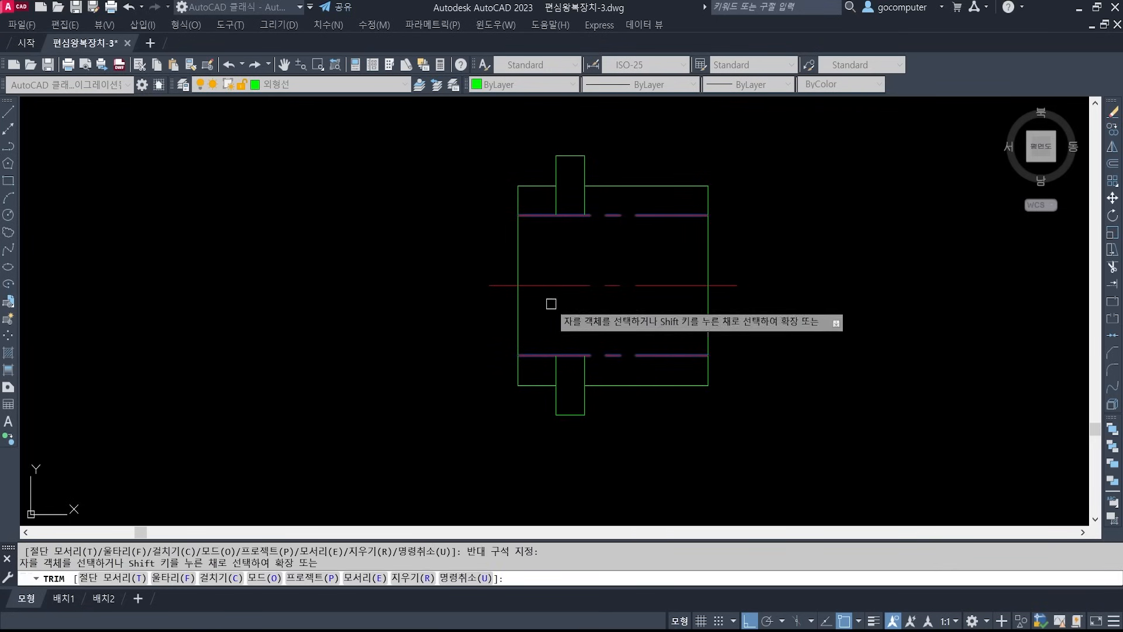
pyautogui.press('Return')
pyautogui.press('space')
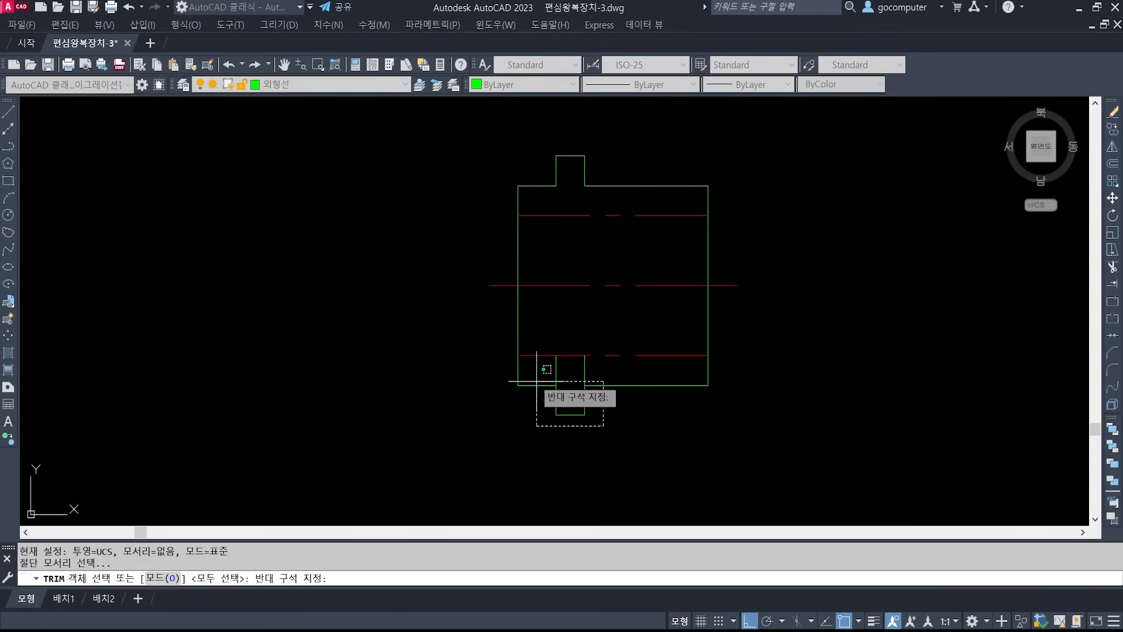
pyautogui.click(562, 372)
pyautogui.click(539, 363)
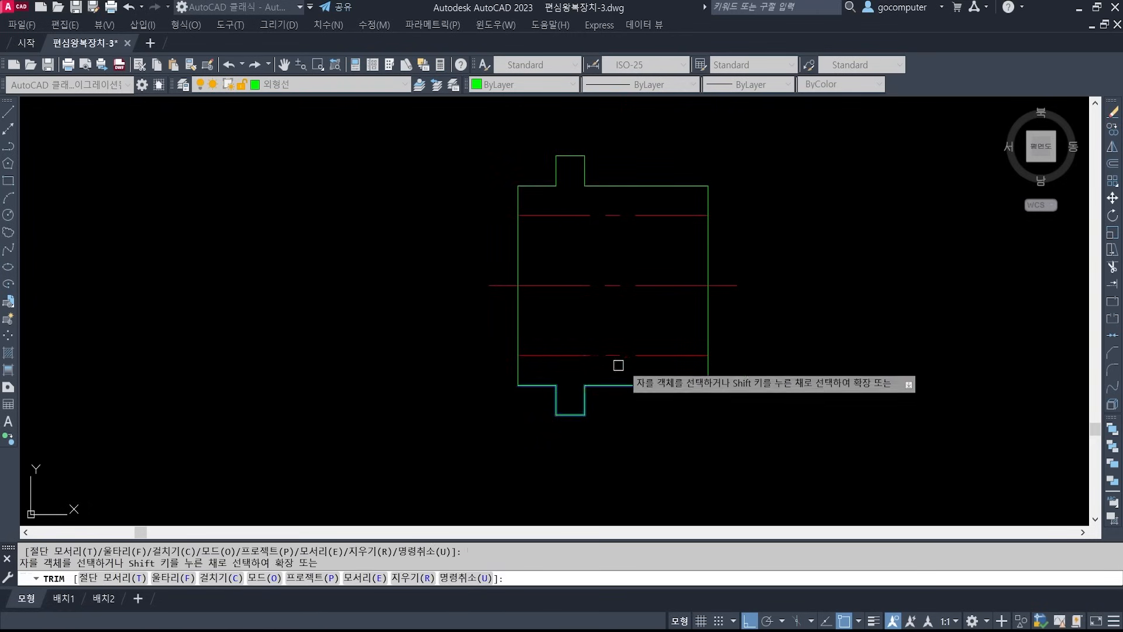
pyautogui.press('Return')
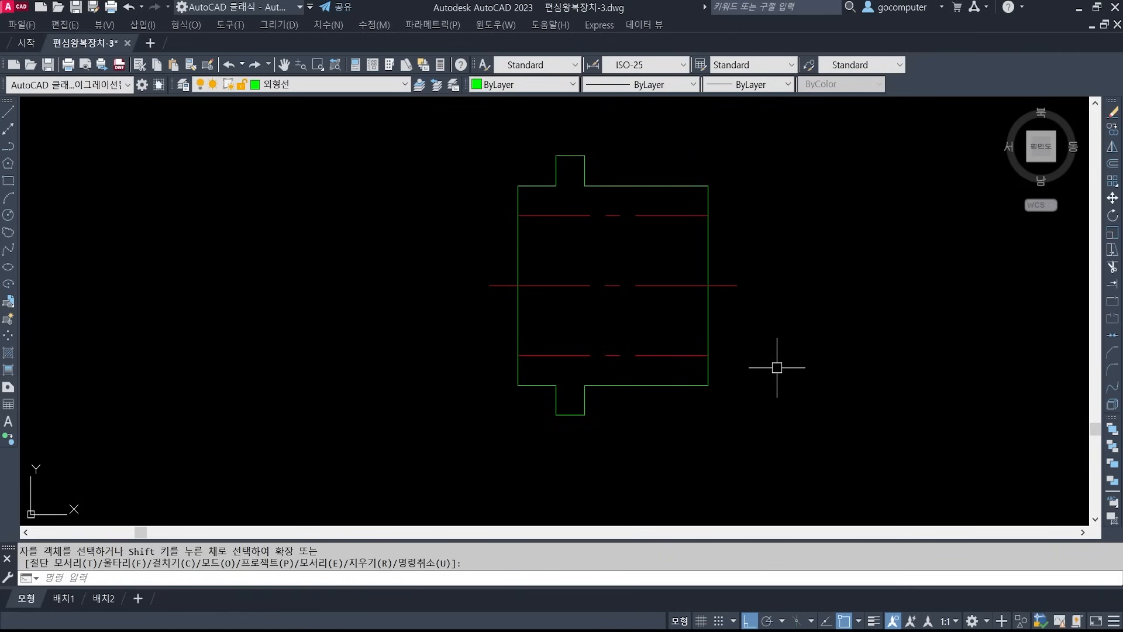
# - Match both bore lines' properties to the body's green outline edge
pyautogui.write('ma')
pyautogui.press('space')
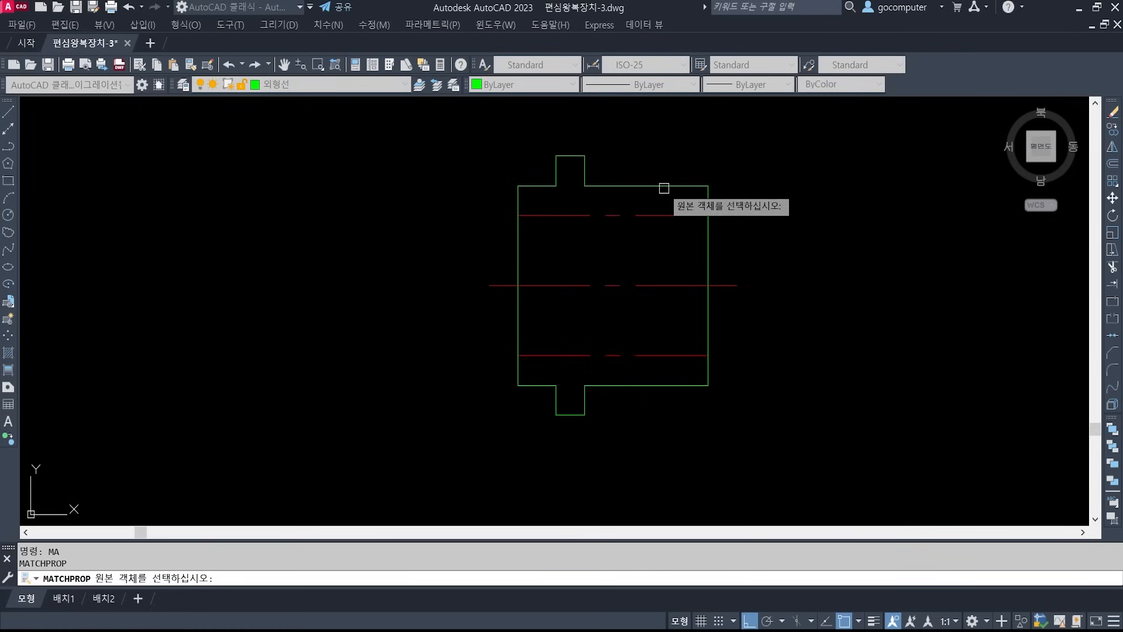
pyautogui.click(661, 186)
pyautogui.click(669, 238)
pyautogui.click(632, 205)
pyautogui.click(666, 324)
pyautogui.click(637, 362)
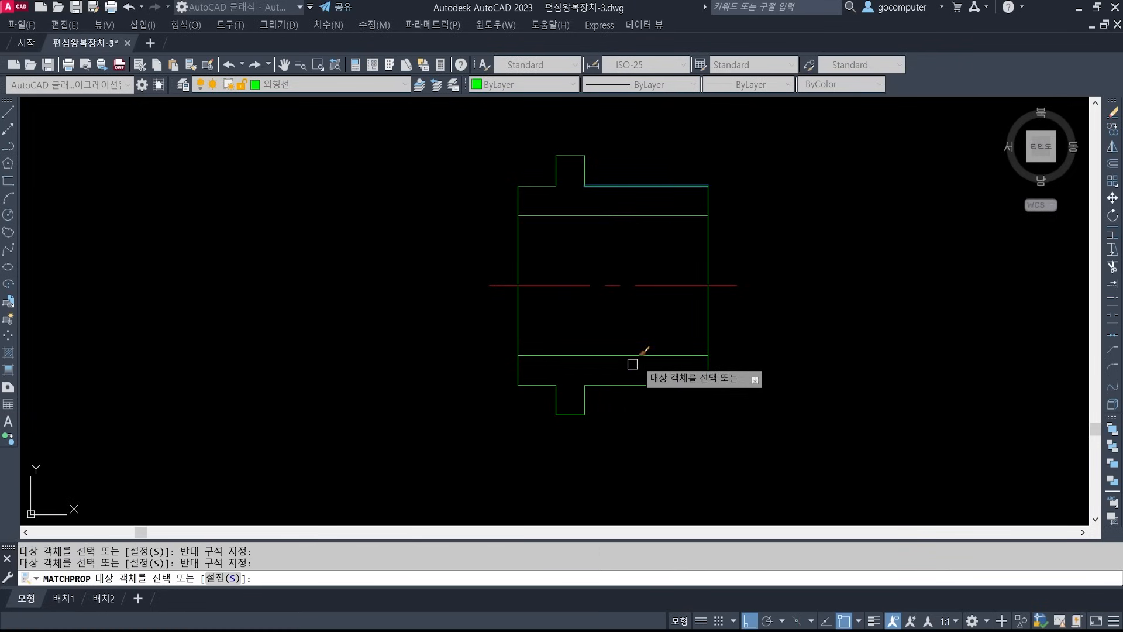
pyautogui.press('Return')
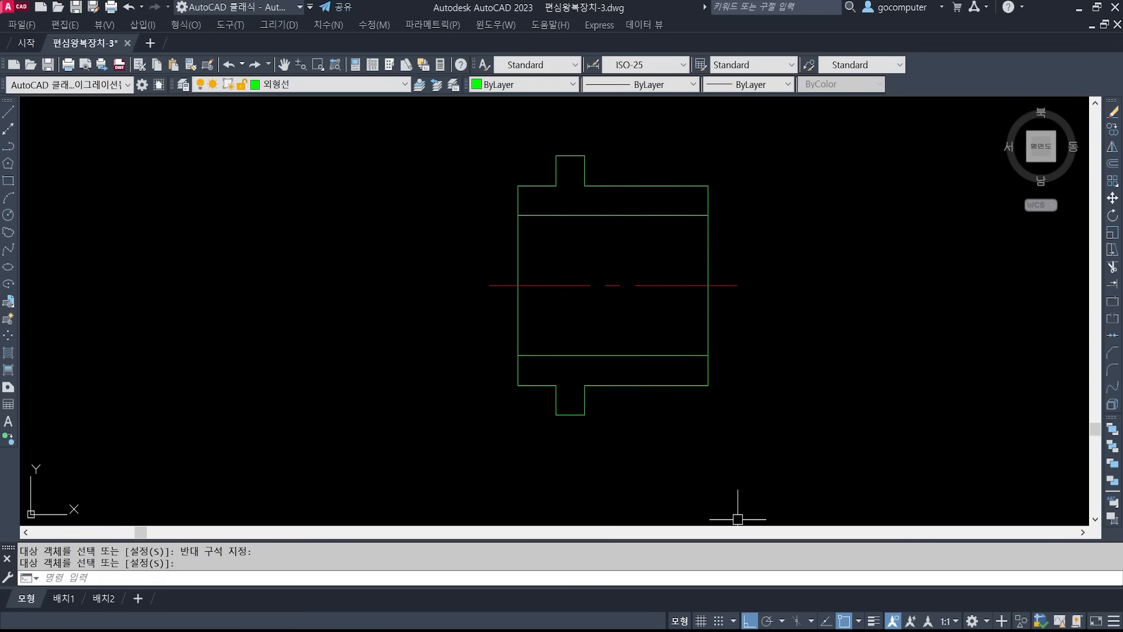
# - Switch to the reference assembly image and examine the set screw at the joint between guide bush and cover
pyautogui.hotkey('alt', 'Tab')
pyautogui.hotkey('ctrl', '2')
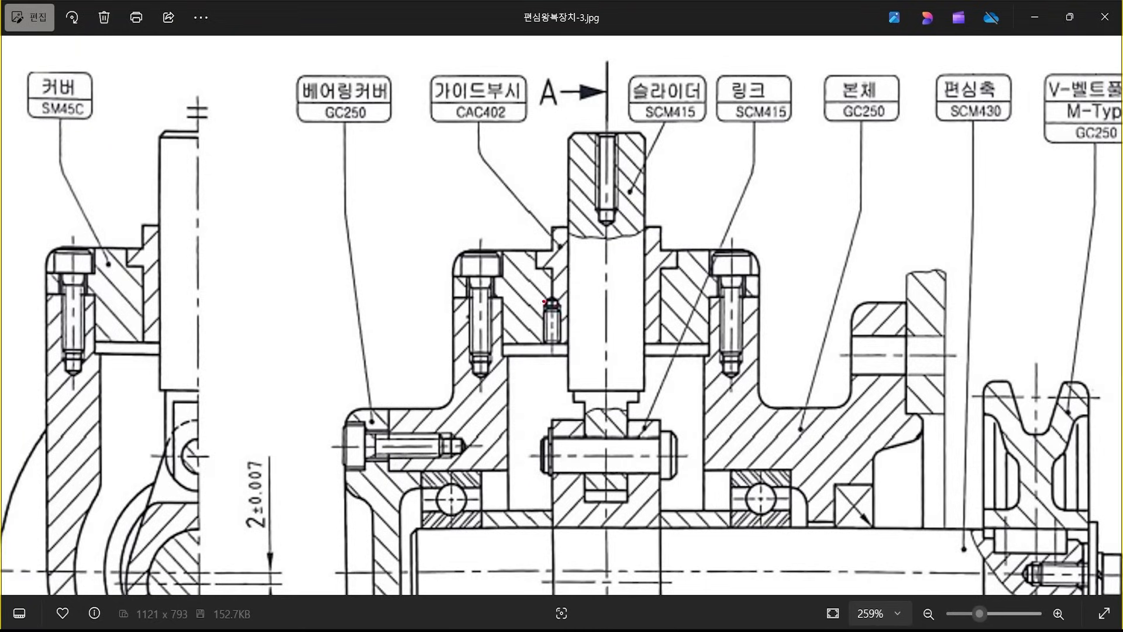
pyautogui.keyDown('ctrl'); pyautogui.moveTo(531, 279); pyautogui.dragTo(565, 358); pyautogui.keyUp('ctrl')
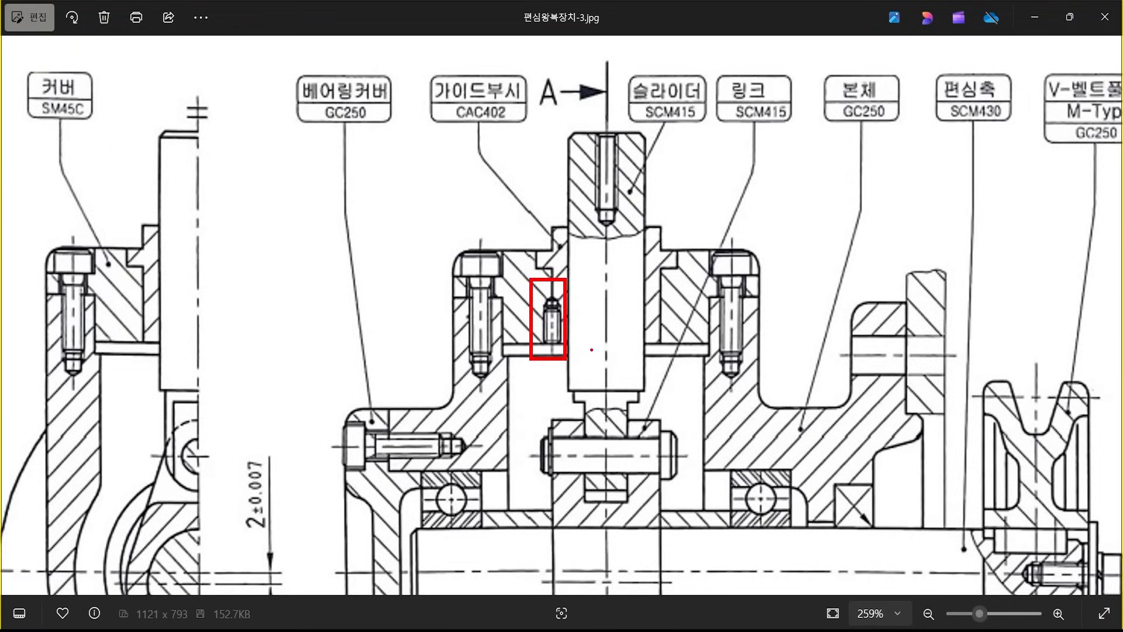
pyautogui.press('Escape')
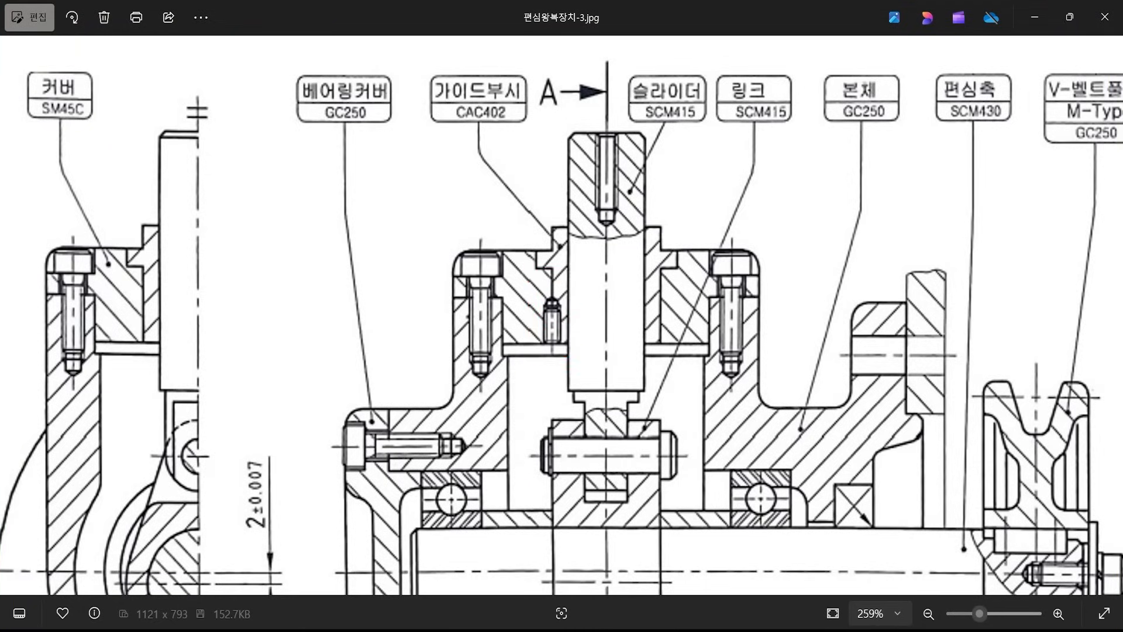
# - Back in AutoCAD, copy the cover's tapped hole with its centerline from the hole tip to the bush's lower free-end corner, with ortho off
pyautogui.hotkey('alt', 'Tab')
pyautogui.scroll(-8, 581, 364)
pyautogui.moveTo(875, 280)
pyautogui.mouseDown(button='middle')
pyautogui.moveTo(632, 439)
pyautogui.moveTo(579, 353)
pyautogui.mouseUp(button='middle')
pyautogui.scroll(12, 667, 256)
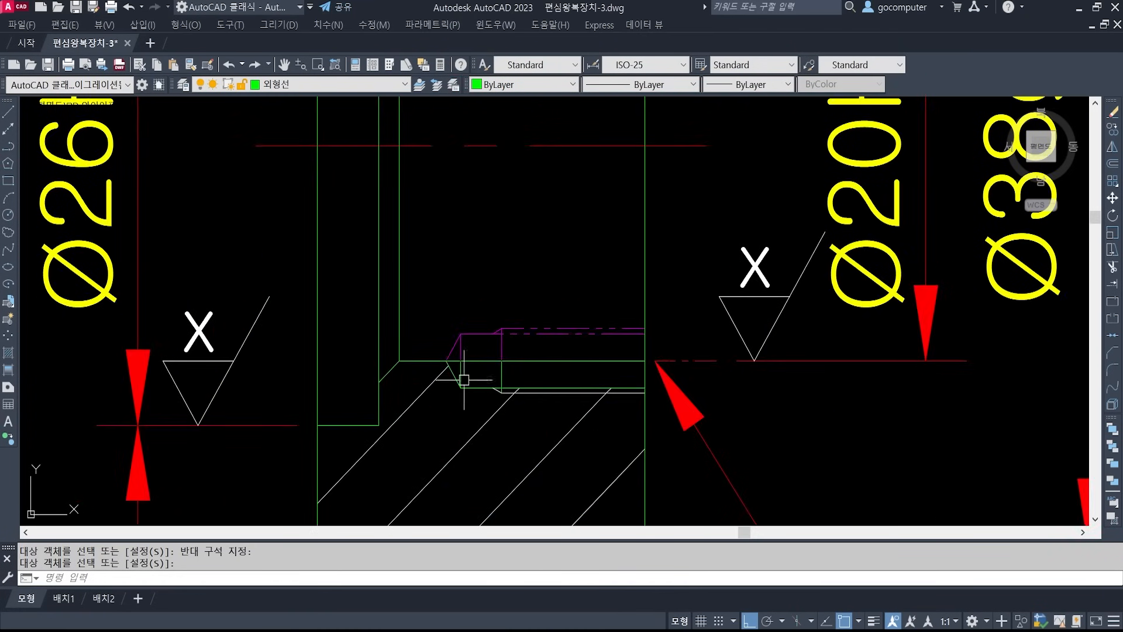
pyautogui.write('o')
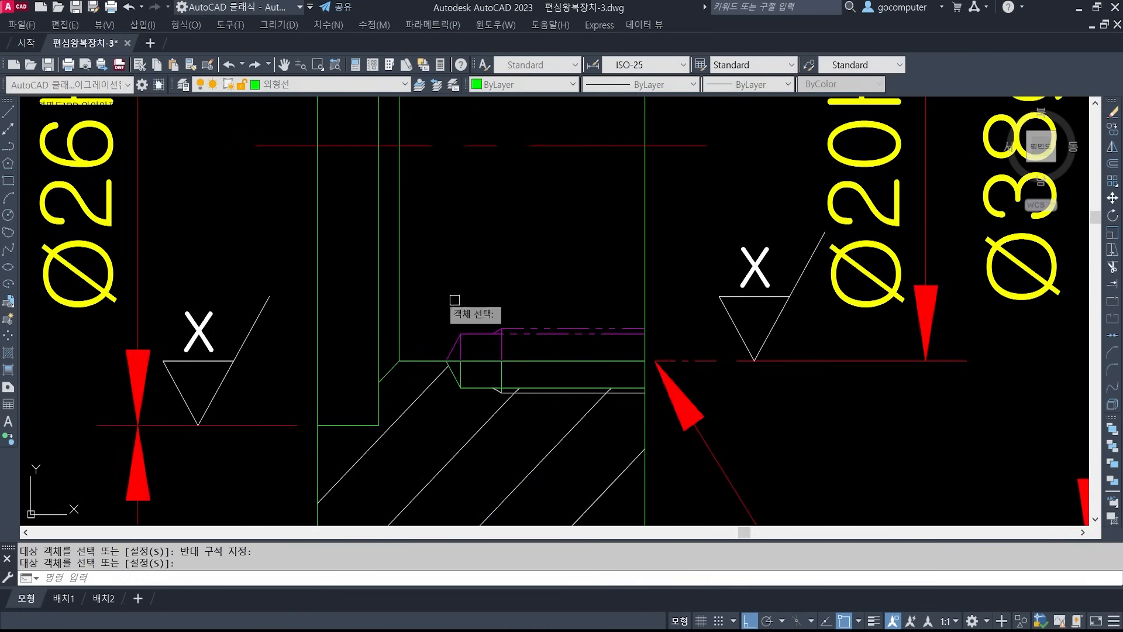
pyautogui.press('Return')
pyautogui.click(420, 284)
pyautogui.click(667, 448)
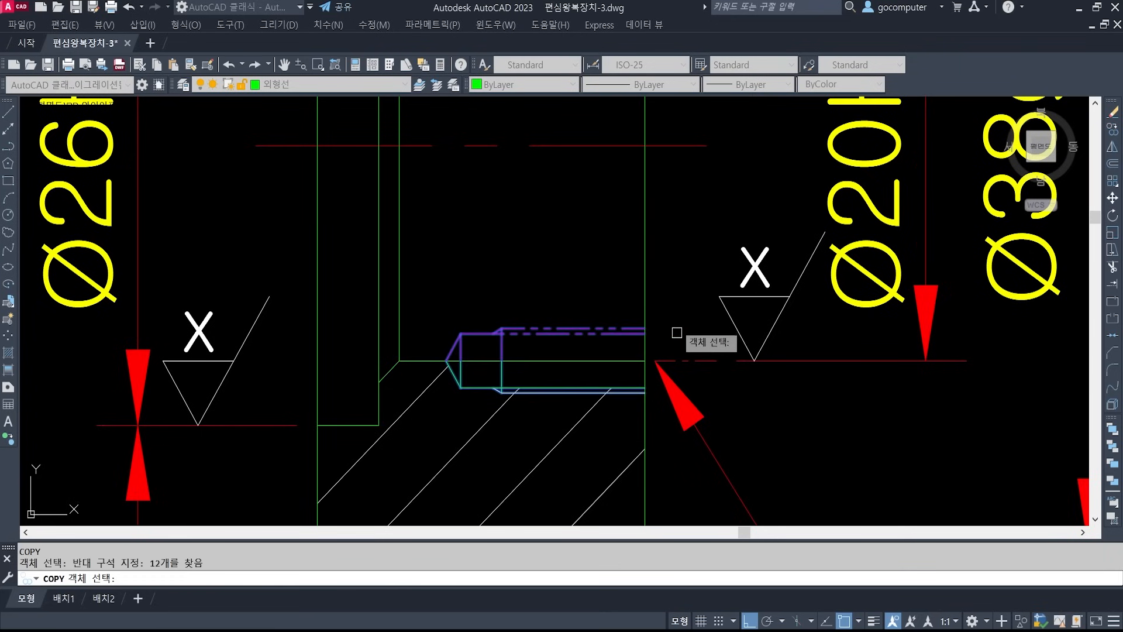
pyautogui.click(692, 360)
pyautogui.press('Return')
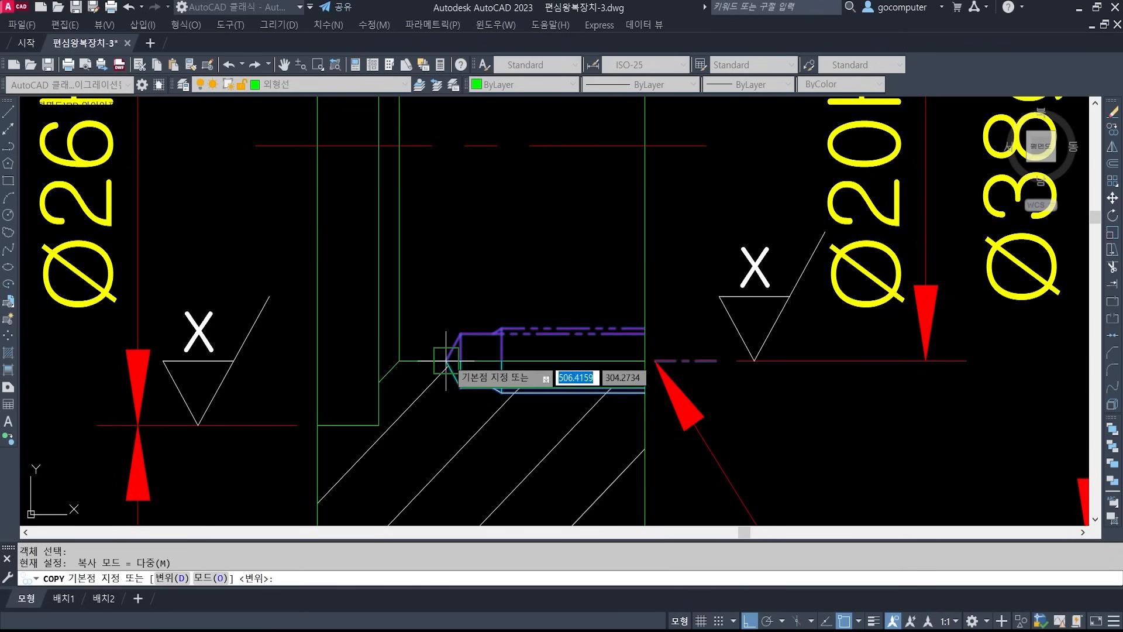
pyautogui.click(448, 358)
pyautogui.scroll(-8, 447, 359)
pyautogui.moveTo(587, 431); pyautogui.dragTo(714, 198, button='middle')
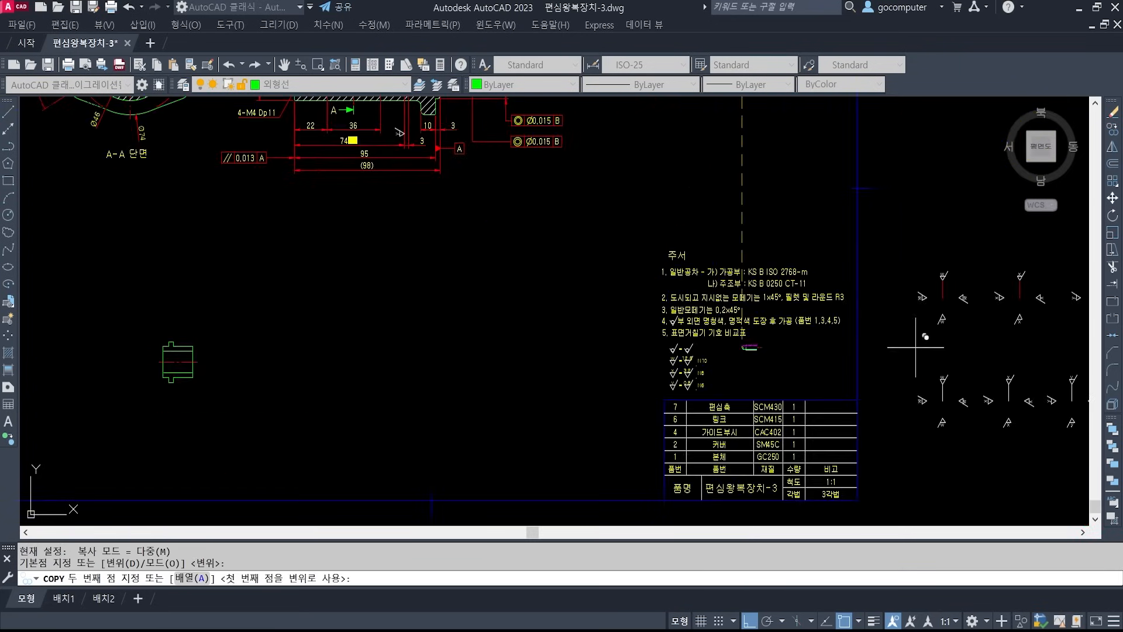
pyautogui.click(746, 621)
pyautogui.moveTo(277, 381); pyautogui.dragTo(586, 406, button='middle')
pyautogui.scroll(10, 458, 389)
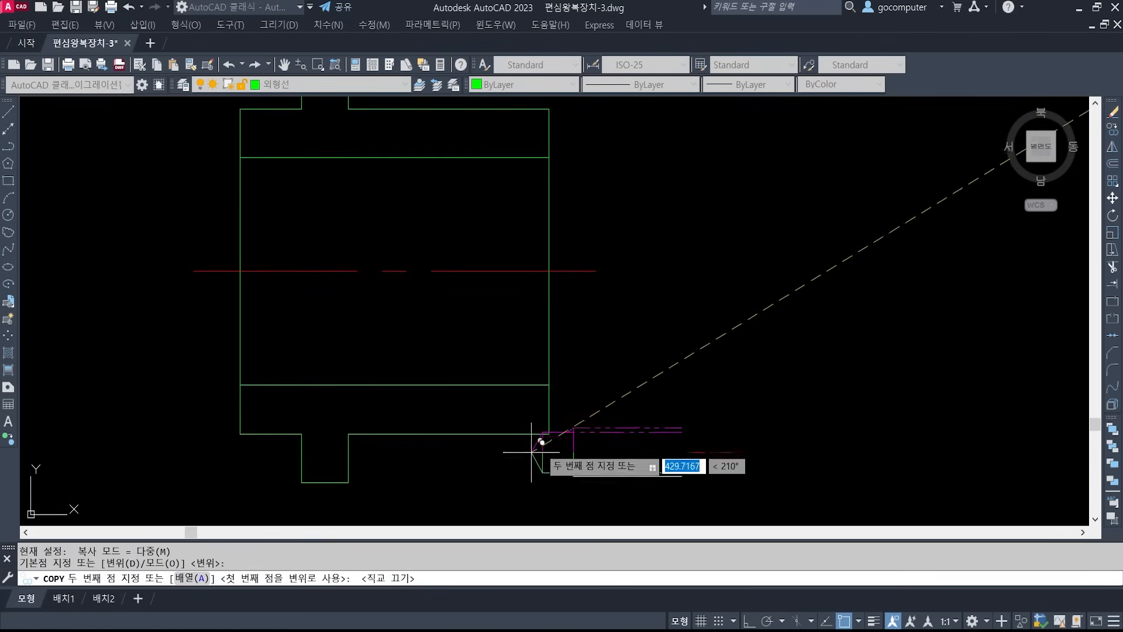
pyautogui.click(548, 433)
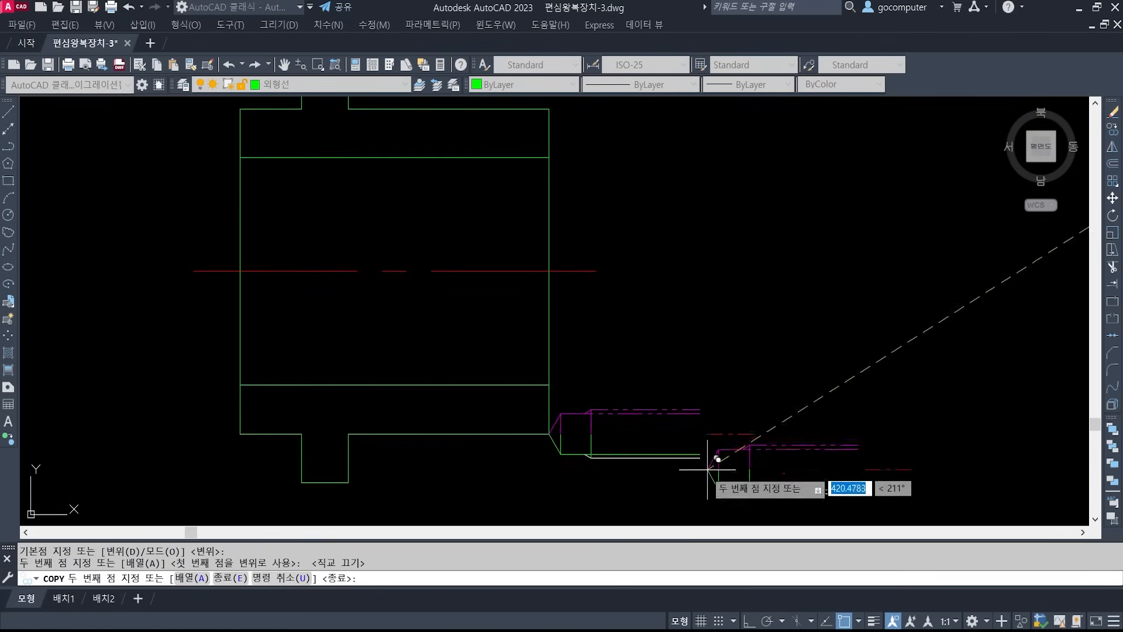
pyautogui.press('Return')
# - Move the copied tapped hole with its centerline perpendicularly onto the body's free end face, so its open end lies on that face
pyautogui.scroll(5, 636, 343)
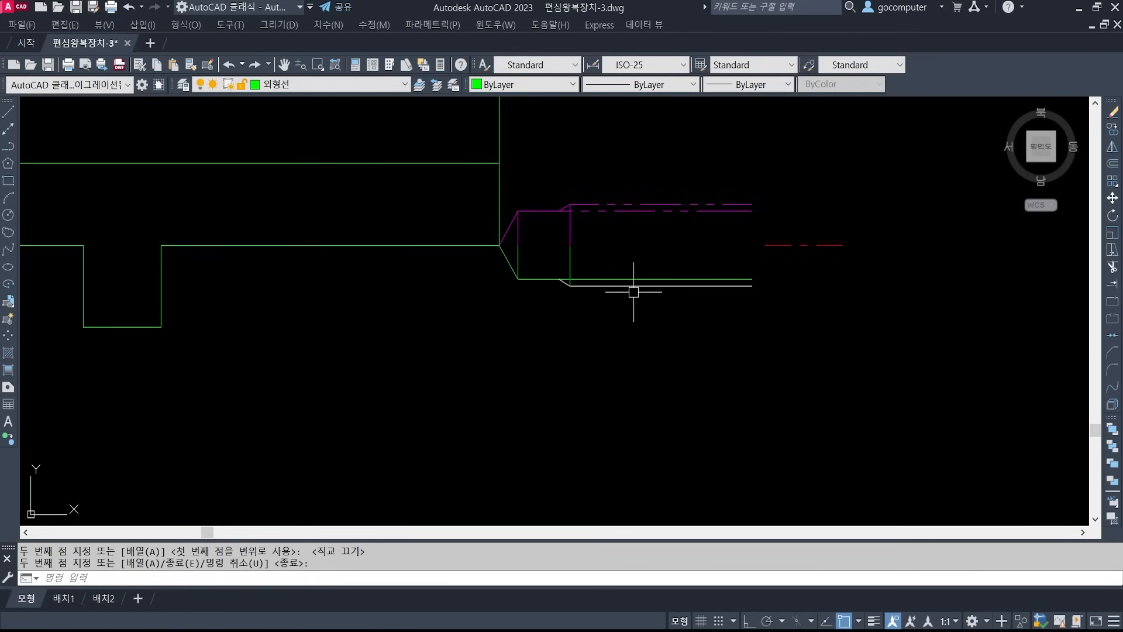
pyautogui.write('m')
pyautogui.press('Return')
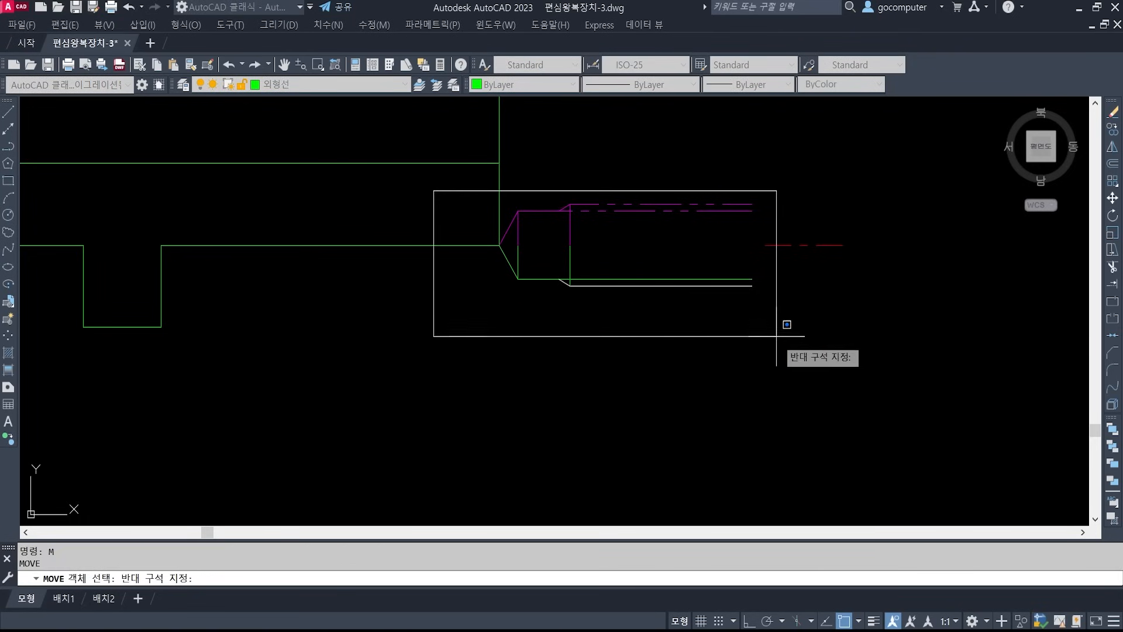
pyautogui.click(916, 342)
pyautogui.press('Return')
pyautogui.click(751, 204)
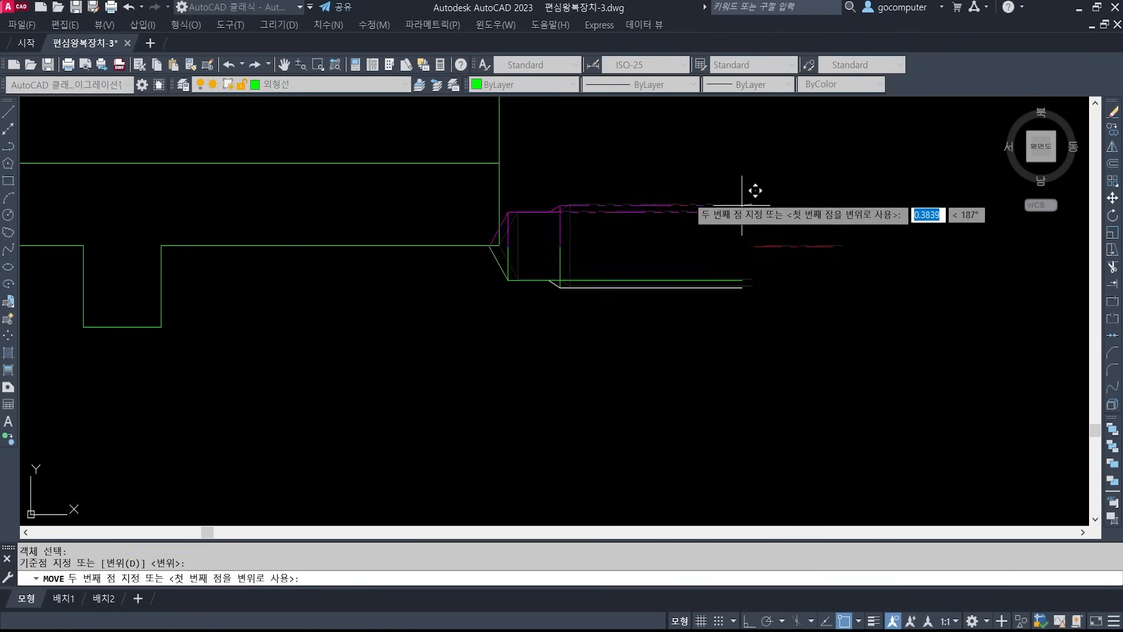
pyautogui.keyDown('shift'); pyautogui.rightClick(722, 201); pyautogui.keyUp('shift')
pyautogui.click(631, 434)
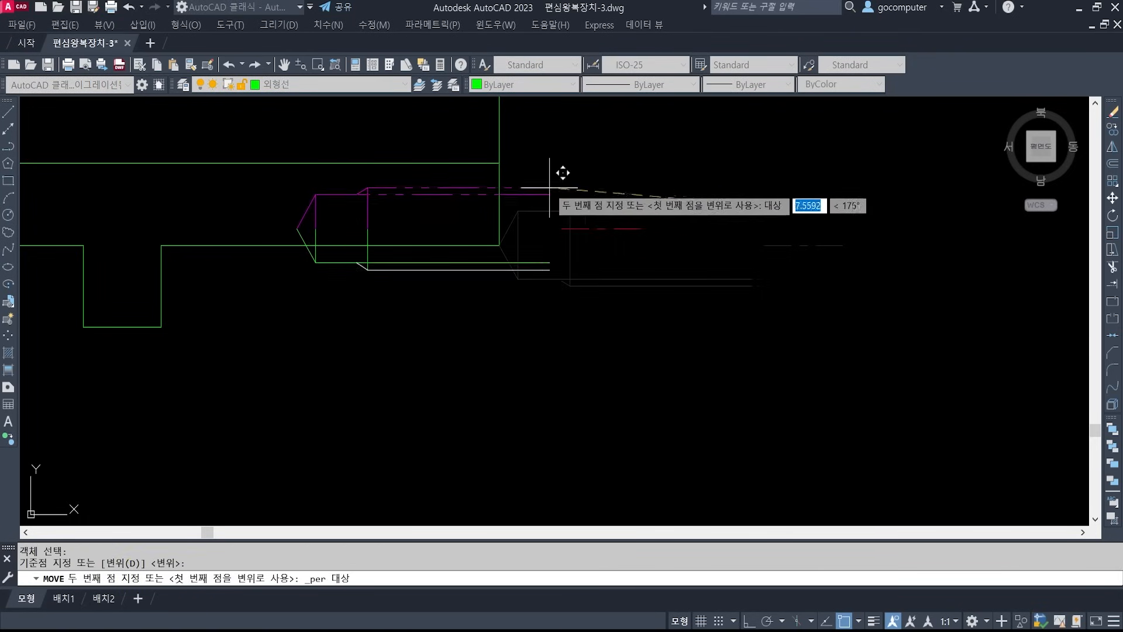
pyautogui.click(510, 188)
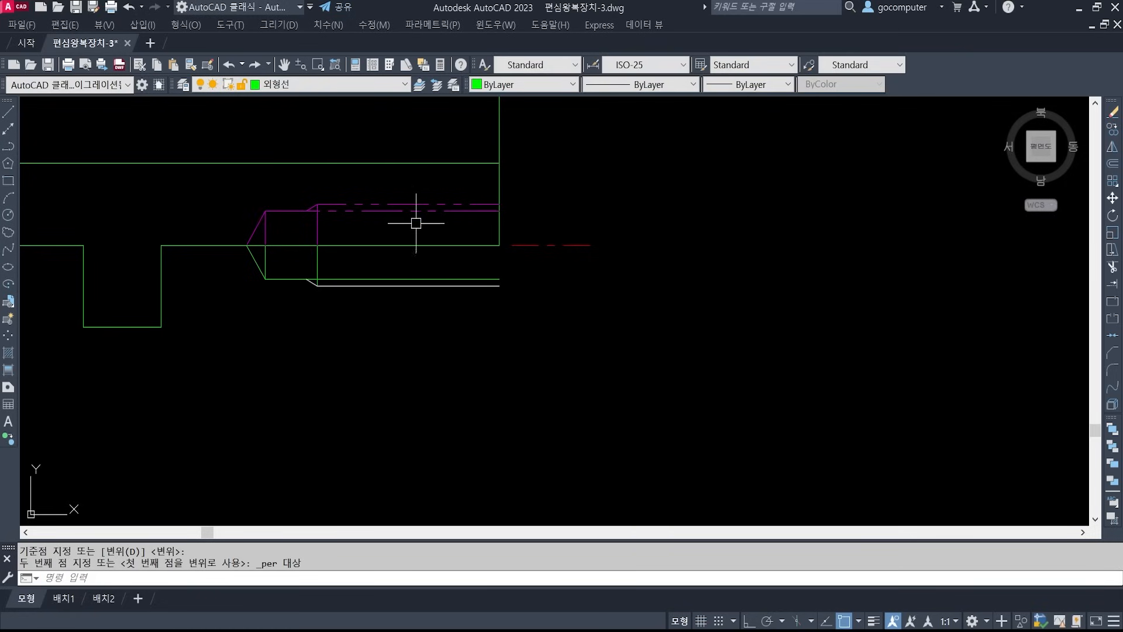
# - Mirror both halves of the copied tapped hole about its horizontal axis and erase the originals, putting the phantom-line half outside the body
pyautogui.write('mi')
pyautogui.press('Return')
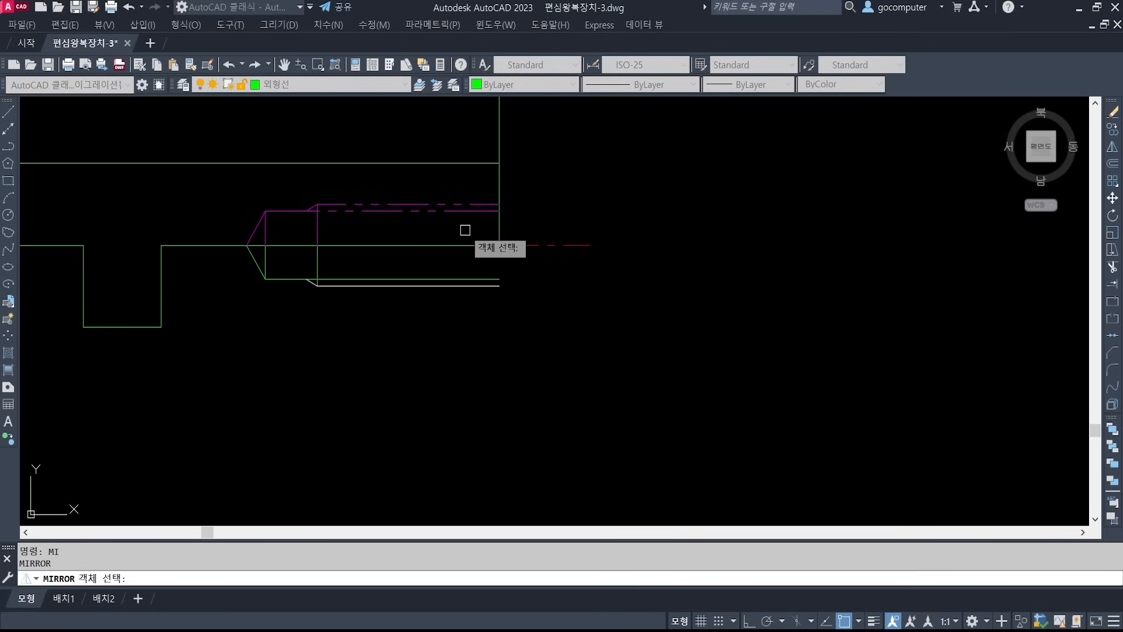
pyautogui.click(463, 229)
pyautogui.click(253, 193)
pyautogui.click(408, 318)
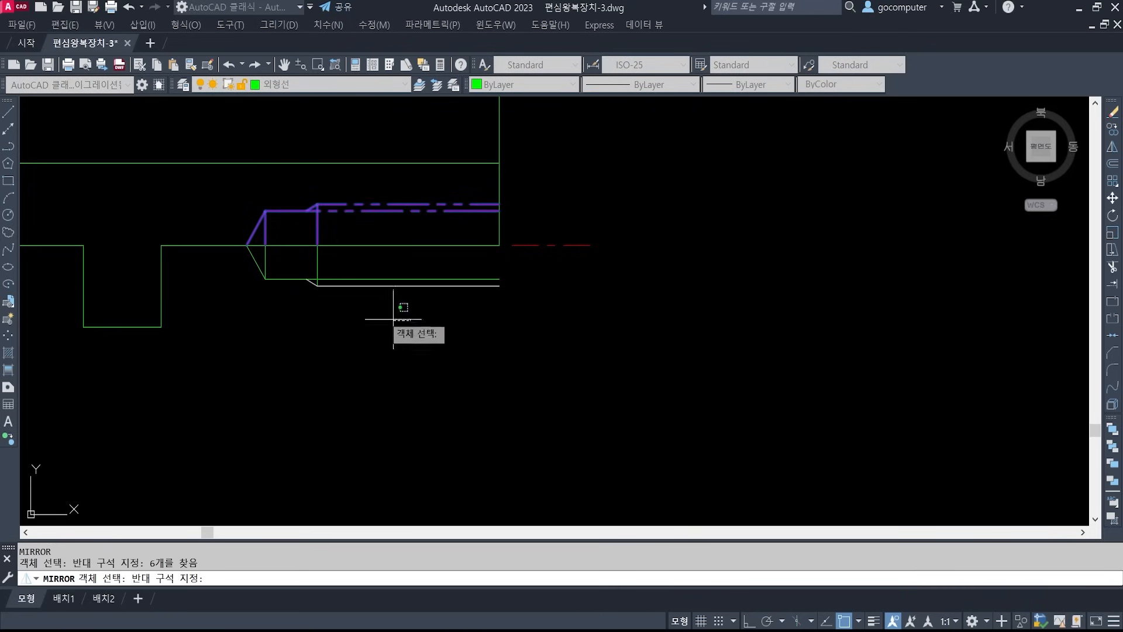
pyautogui.click(246, 249)
pyautogui.press('Return')
pyautogui.click(247, 245)
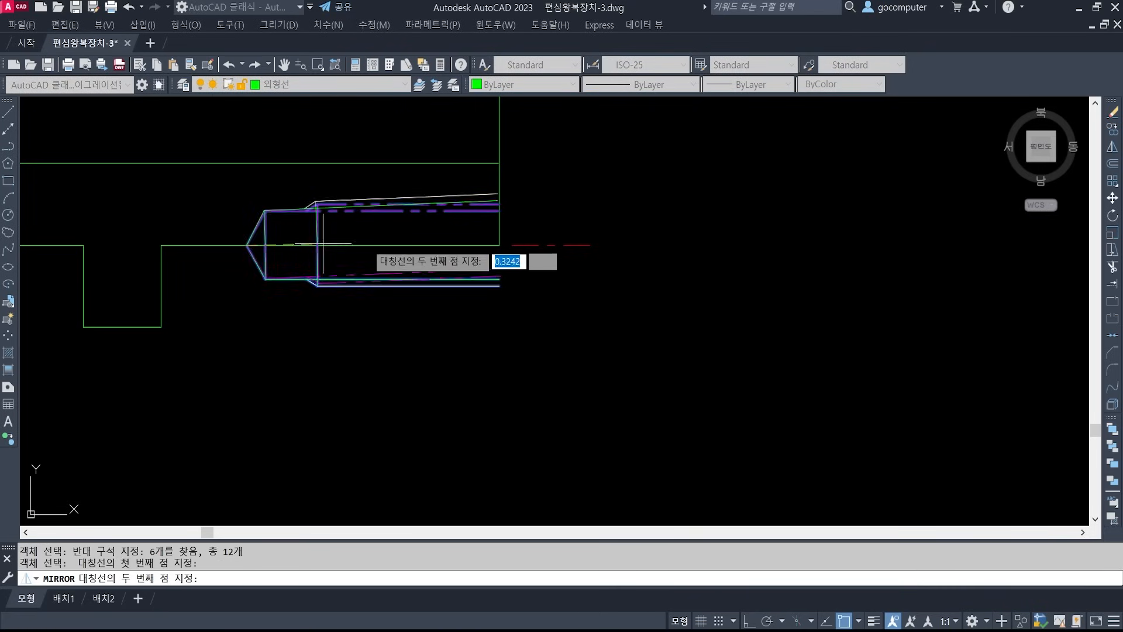
pyautogui.press('Escape')
pyautogui.press('Escape')
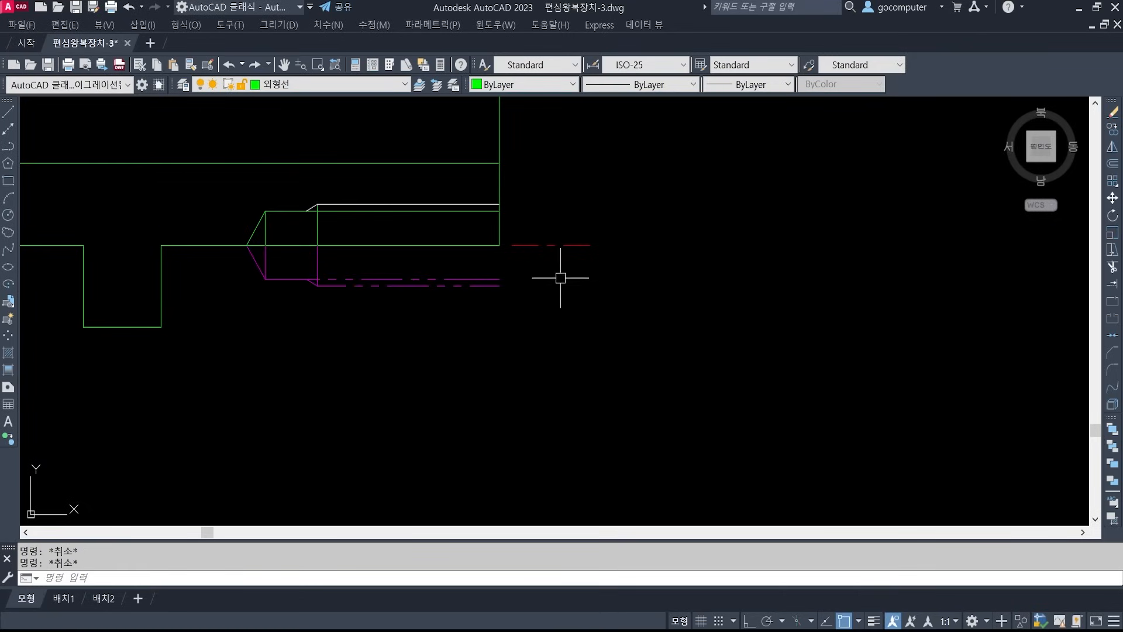
# - Close the phantom half of the tapped hole with a vertical line at the free end face and match it to the phantom thread line
pyautogui.scroll(5, 499, 297)
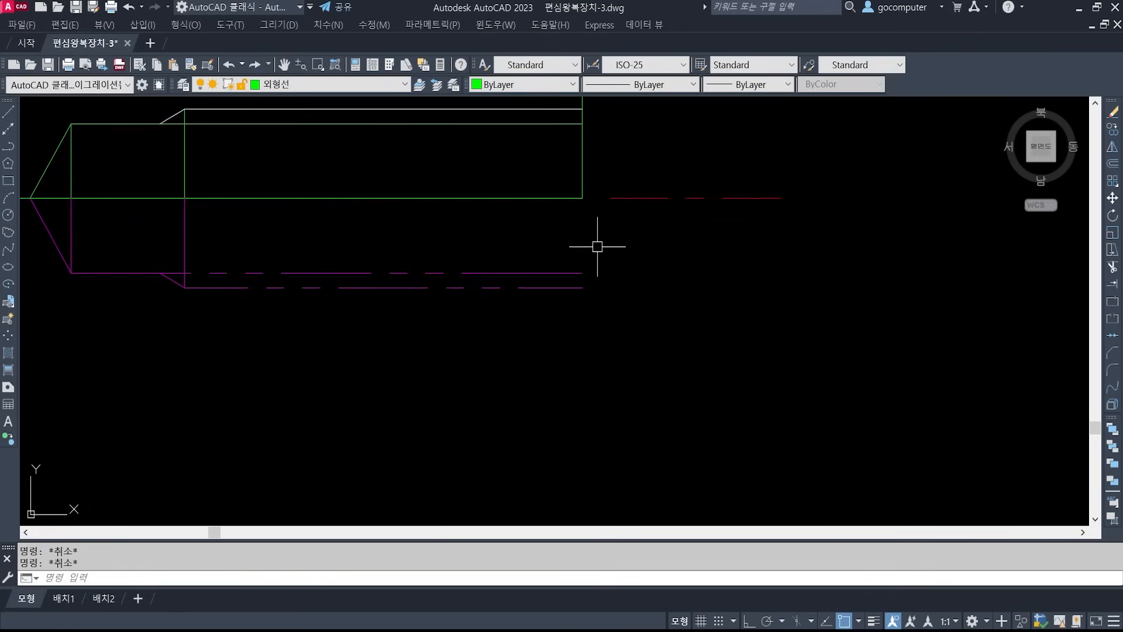
pyautogui.press('Return')
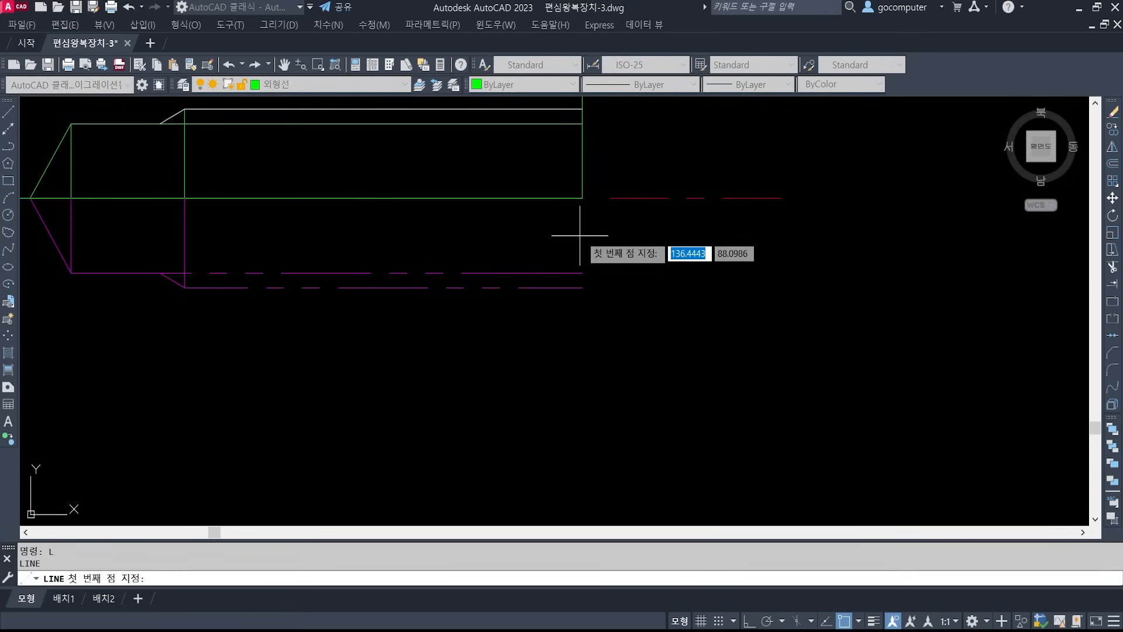
pyautogui.click(580, 288)
pyautogui.click(582, 198)
pyautogui.press('Return')
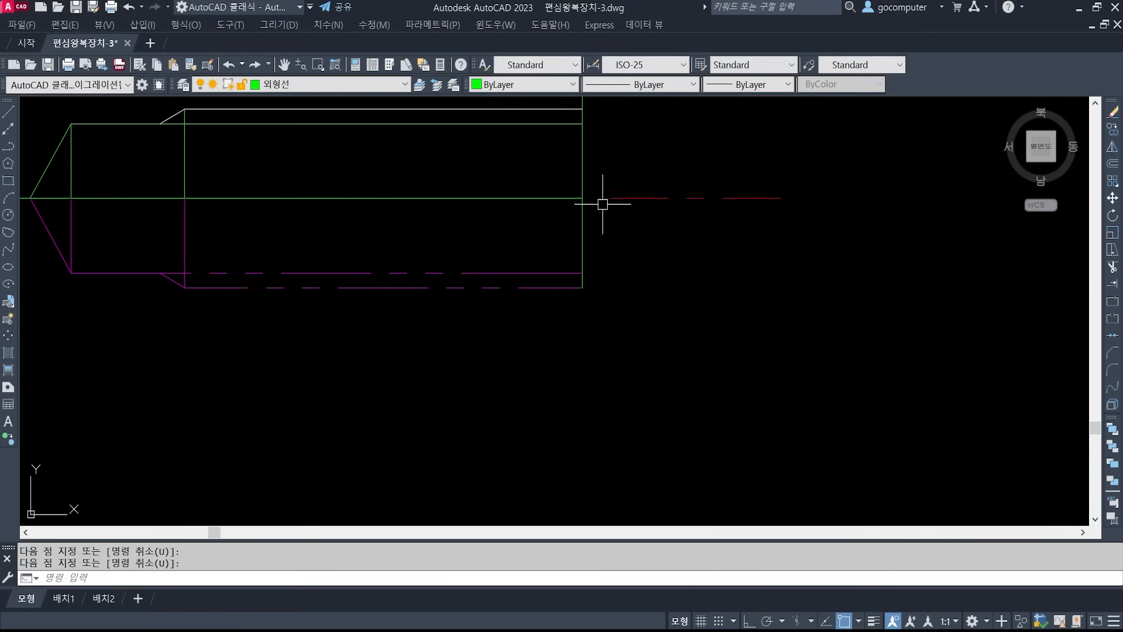
pyautogui.write('ma')
pyautogui.press('Return')
pyautogui.click(557, 287)
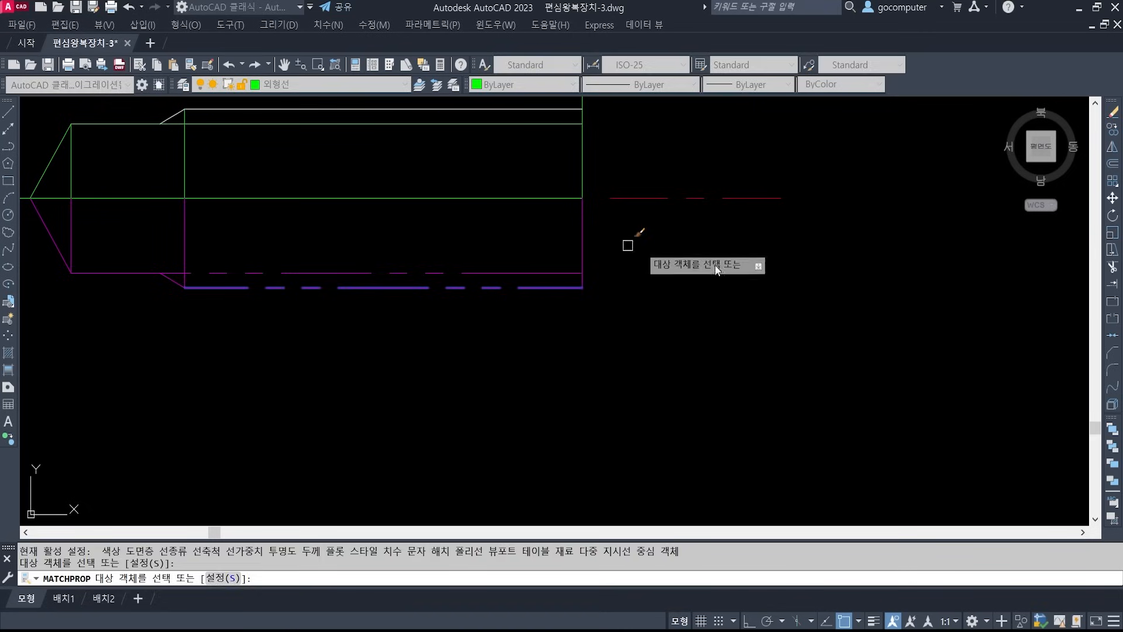
pyautogui.scroll(-4, 662, 245)
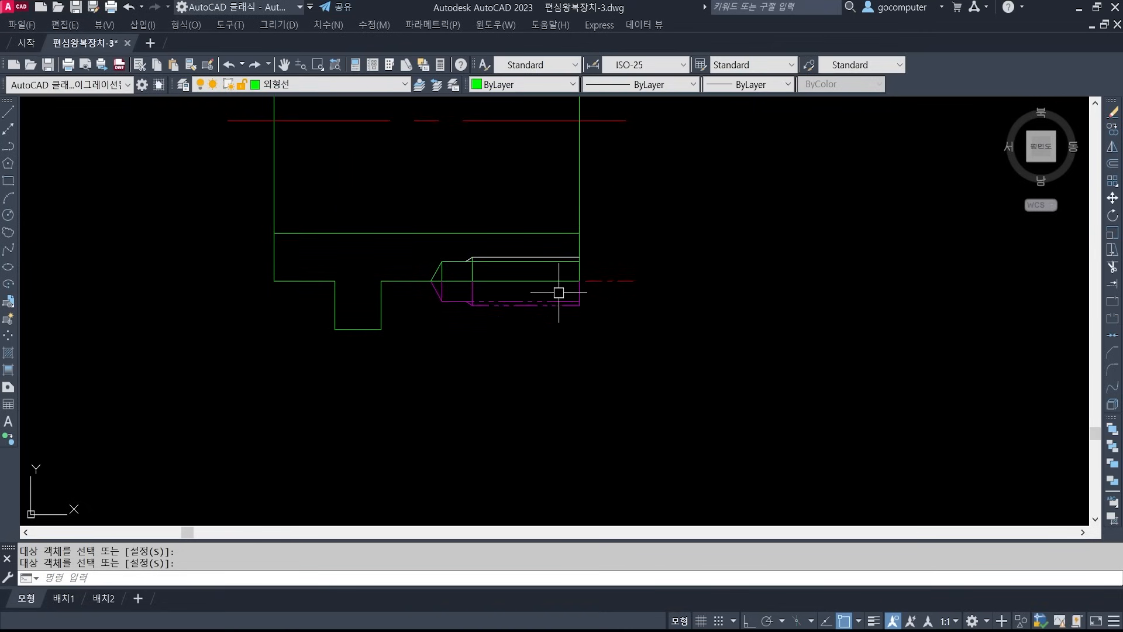
# - Switch to the reference assembly image and examine the guide bush's outer corner at its free end
pyautogui.scroll(-1, 542, 316)
pyautogui.scroll(-2, 520, 279)
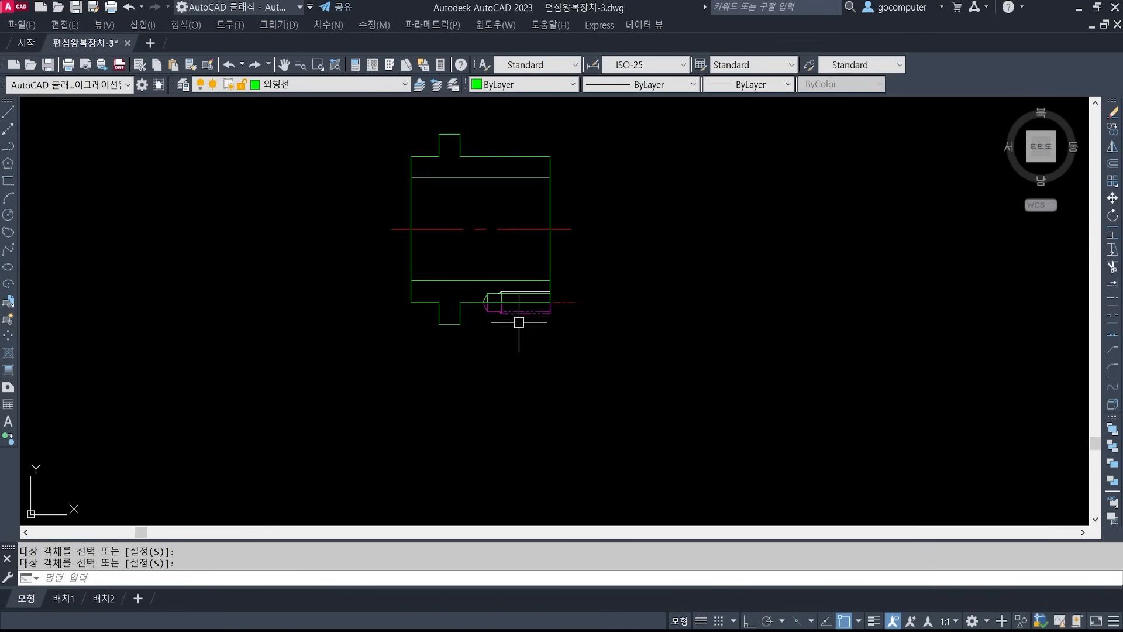
pyautogui.moveTo(651, 268); pyautogui.dragTo(571, 306, button='middle')
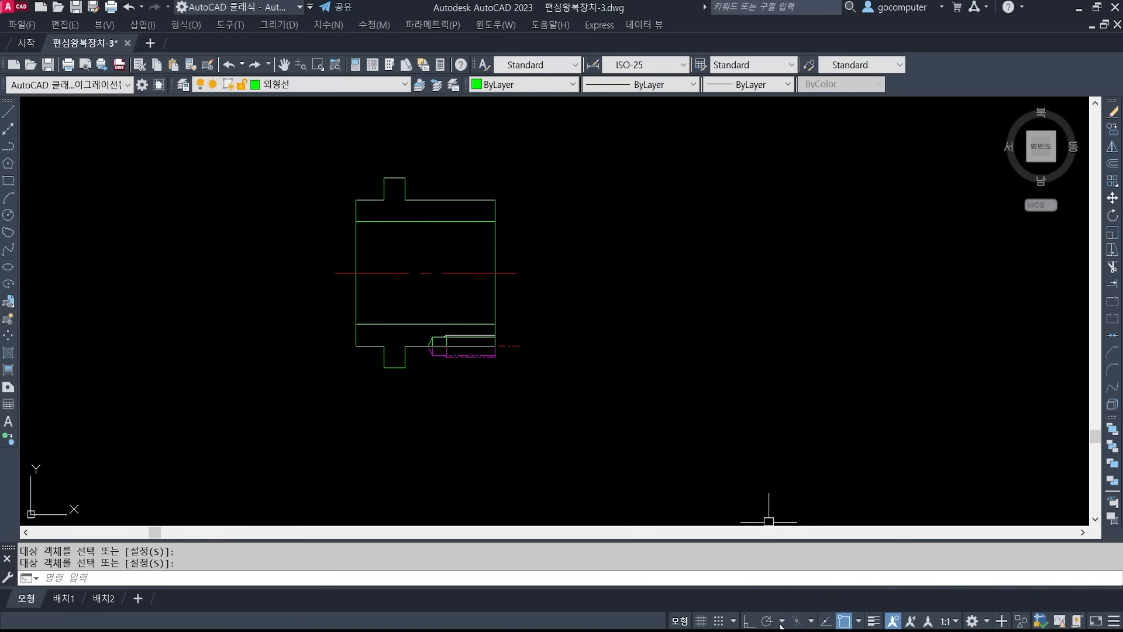
pyautogui.click(725, 622)
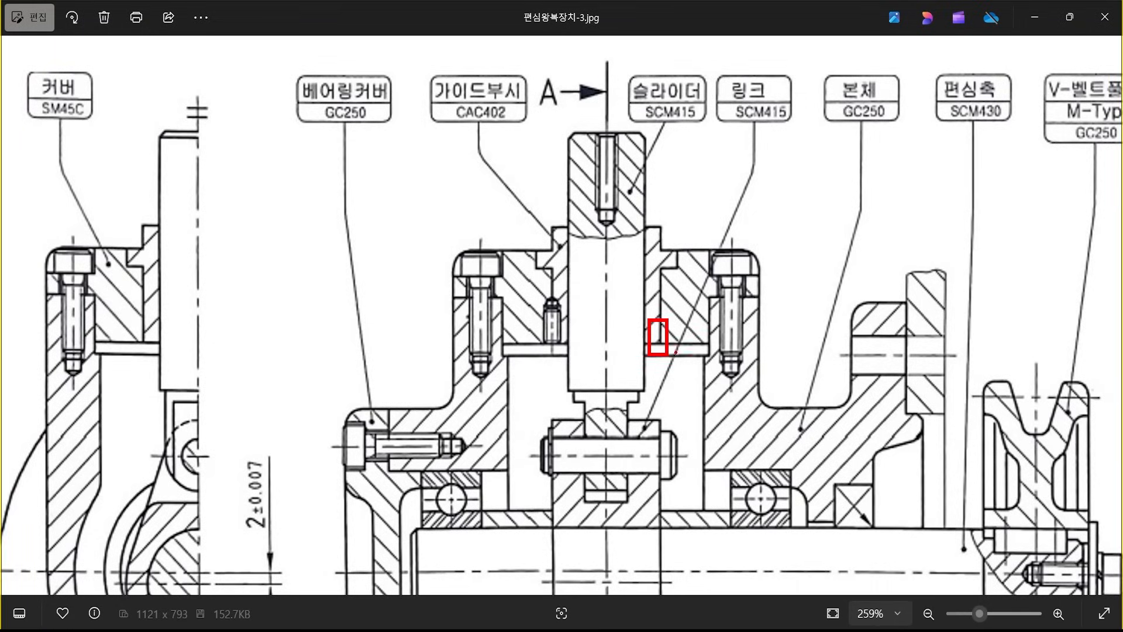
# - Back in AutoCAD, chamfer the bush body's upper outer corner at the free end with both distances set to 1
pyautogui.hotkey('alt', 'Tab')
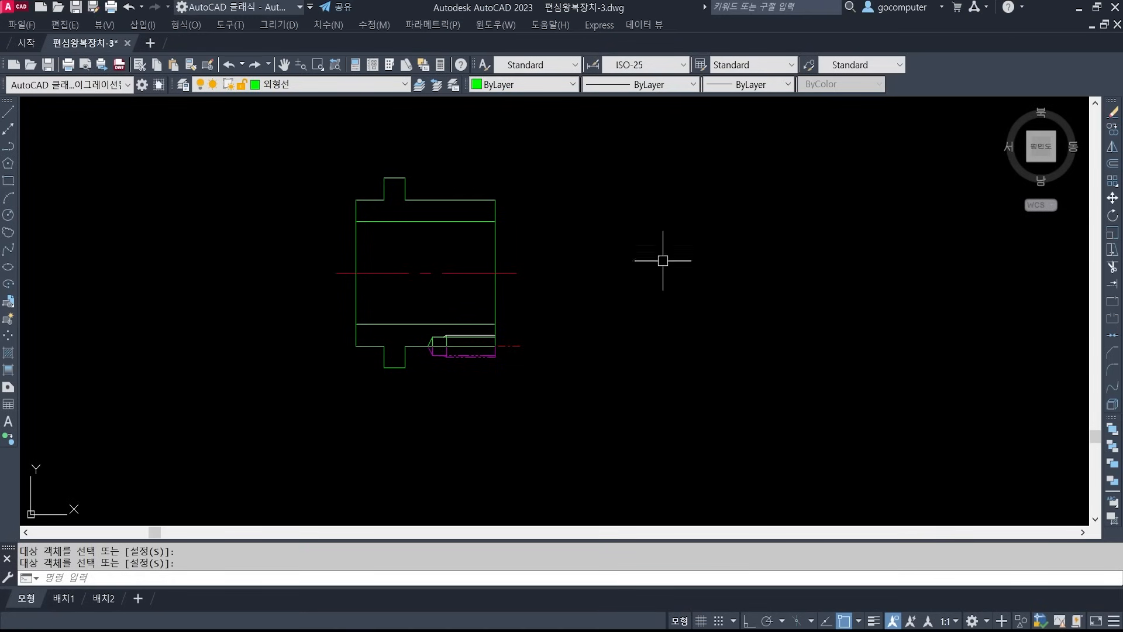
pyautogui.write('cha')
pyautogui.press('Return')
pyautogui.write('d')
pyautogui.press('Return')
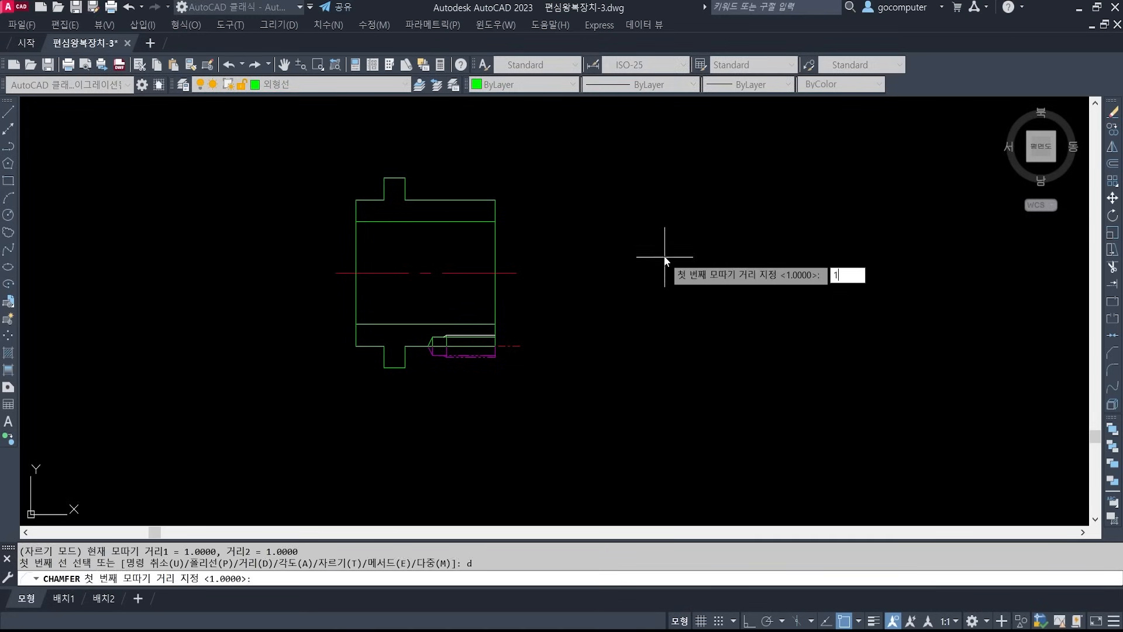
pyautogui.write('1')
pyautogui.press('Return')
pyautogui.press('Return')
pyautogui.scroll(2, 413, 178)
pyautogui.click(530, 214)
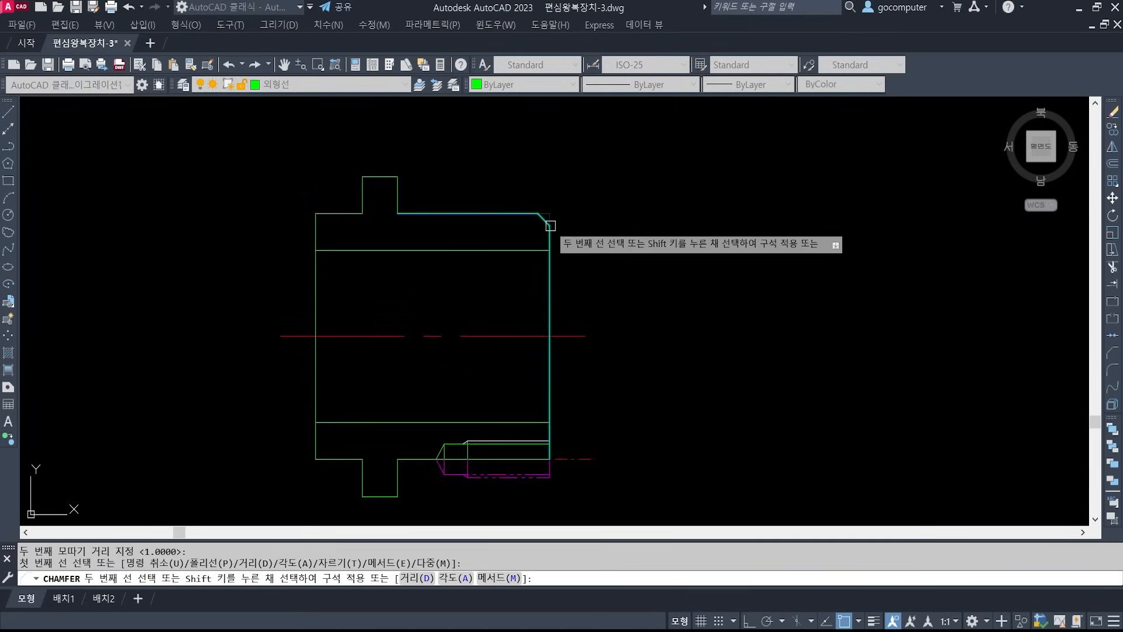
pyautogui.click(549, 225)
# - Switch to the reference assembly image and examine both ends of the guide bush bore where the slider passes through
pyautogui.scroll(-1, 684, 266)
pyautogui.scroll(-1, 681, 254)
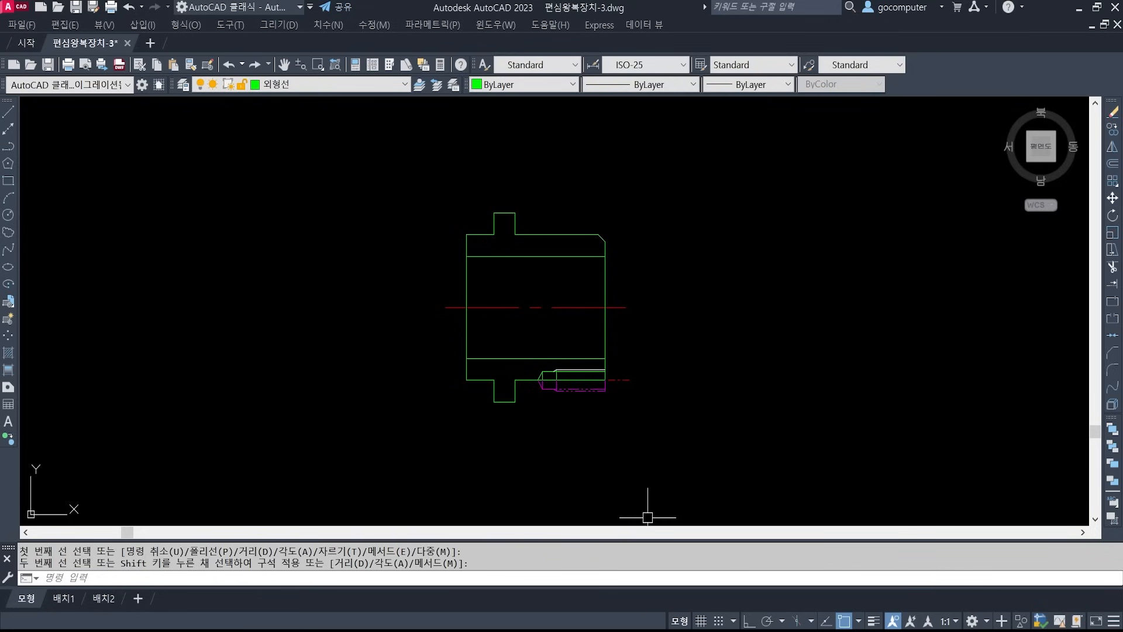
pyautogui.hotkey('alt', 'Tab')
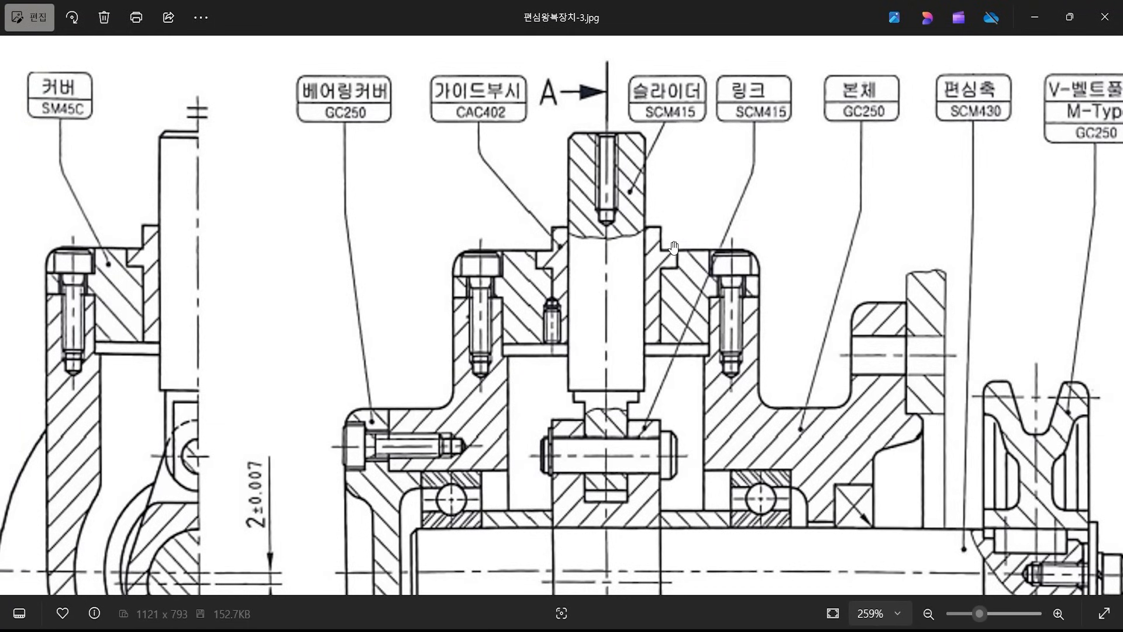
pyautogui.hotkey('ctrl', '2')
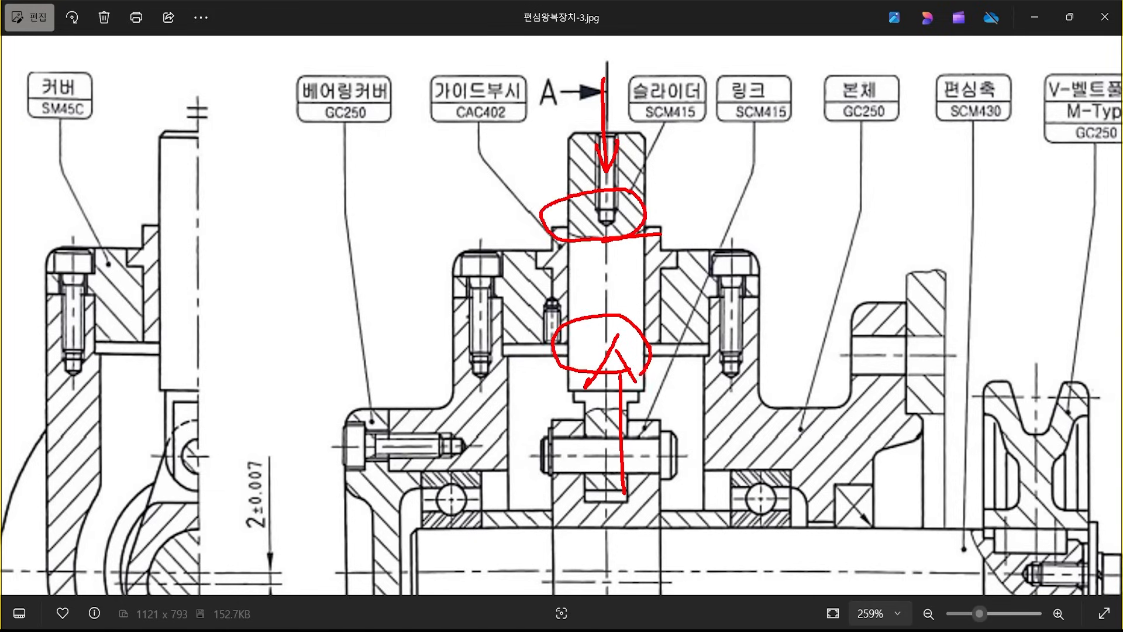
pyautogui.press('Escape')
# - Back in AutoCAD, chamfer the upper and lower bore edges at the flange end in No Trim mode with distance 1
pyautogui.hotkey('alt', 'Tab')
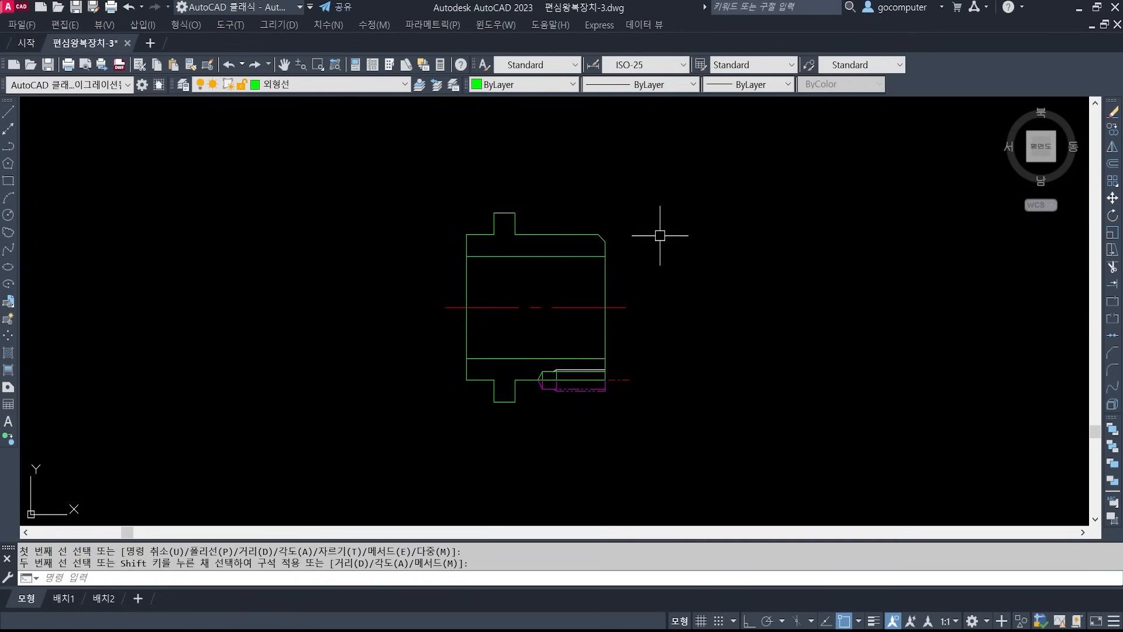
pyautogui.write('cha')
pyautogui.press('Return')
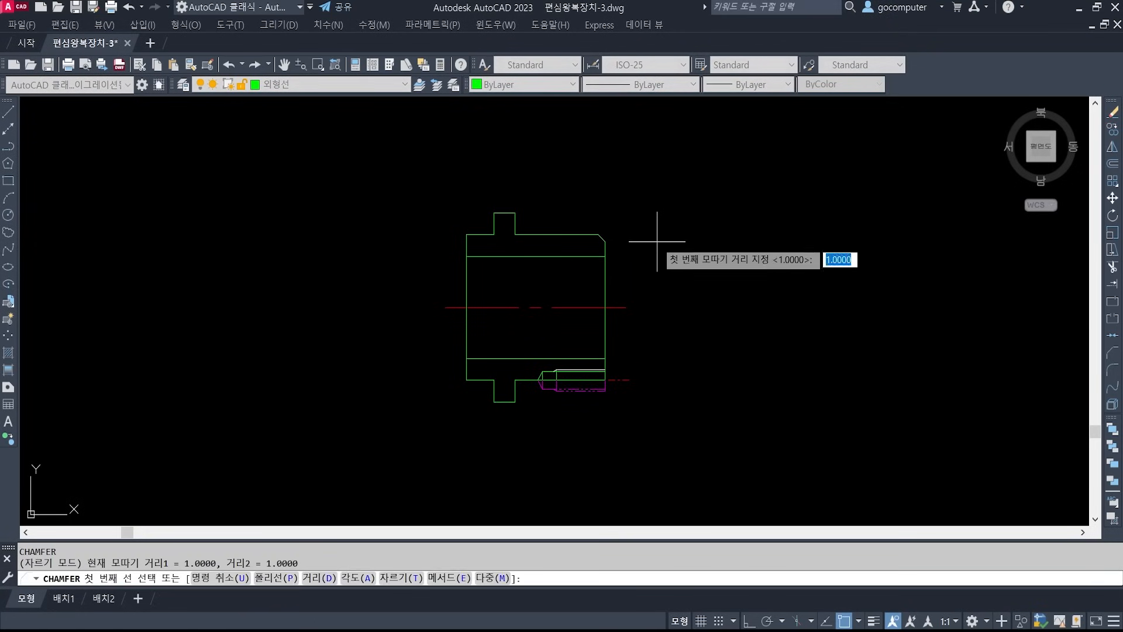
pyautogui.write('t')
pyautogui.press('Return')
pyautogui.press('Return')
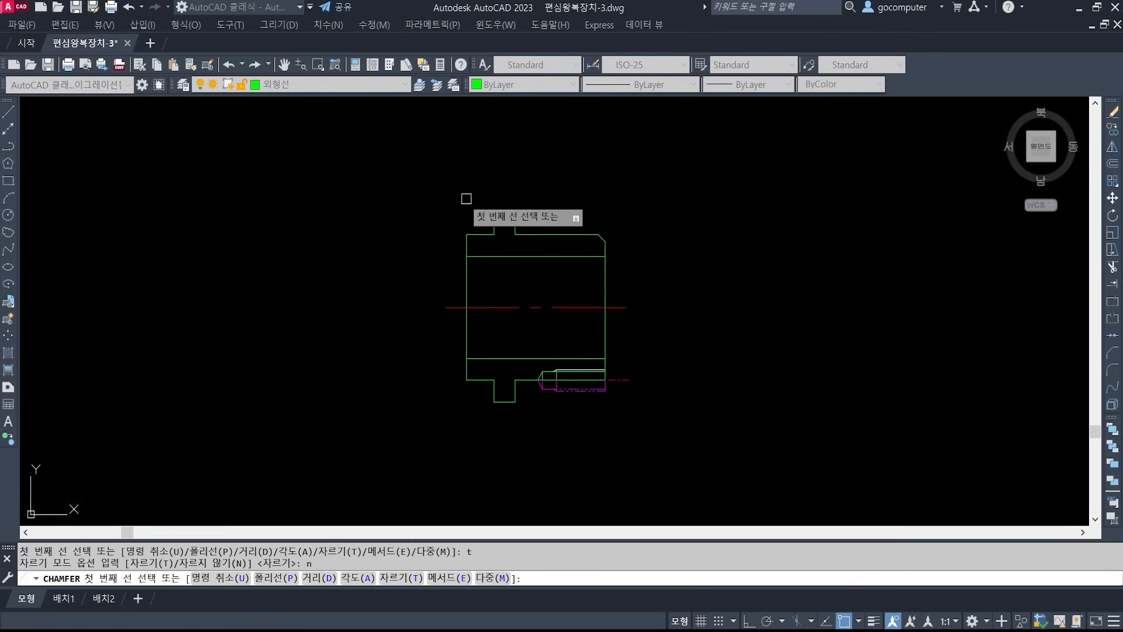
pyautogui.scroll(3, 469, 245)
pyautogui.click(462, 231)
pyautogui.moveTo(516, 474); pyautogui.dragTo(502, 317, button='middle')
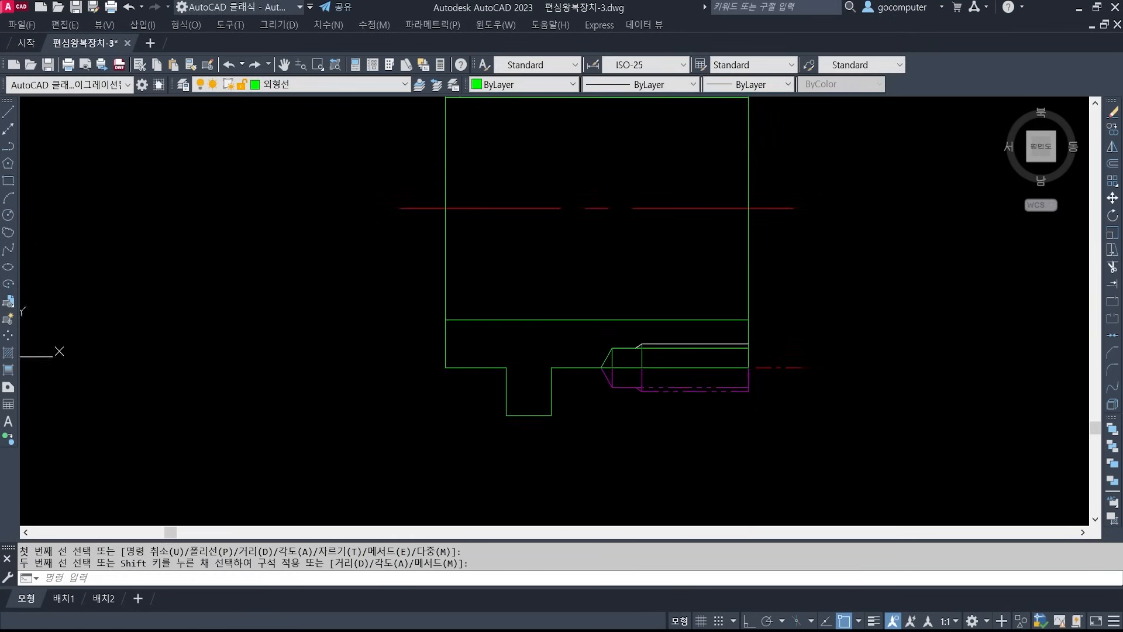
pyautogui.press('Return')
pyautogui.click(460, 319)
pyautogui.click(446, 337)
# - Chamfer the lower and upper bore edges at the free end with the same No Trim setting and distance 1
pyautogui.moveTo(675, 290); pyautogui.dragTo(525, 352, button='middle')
pyautogui.press('Return')
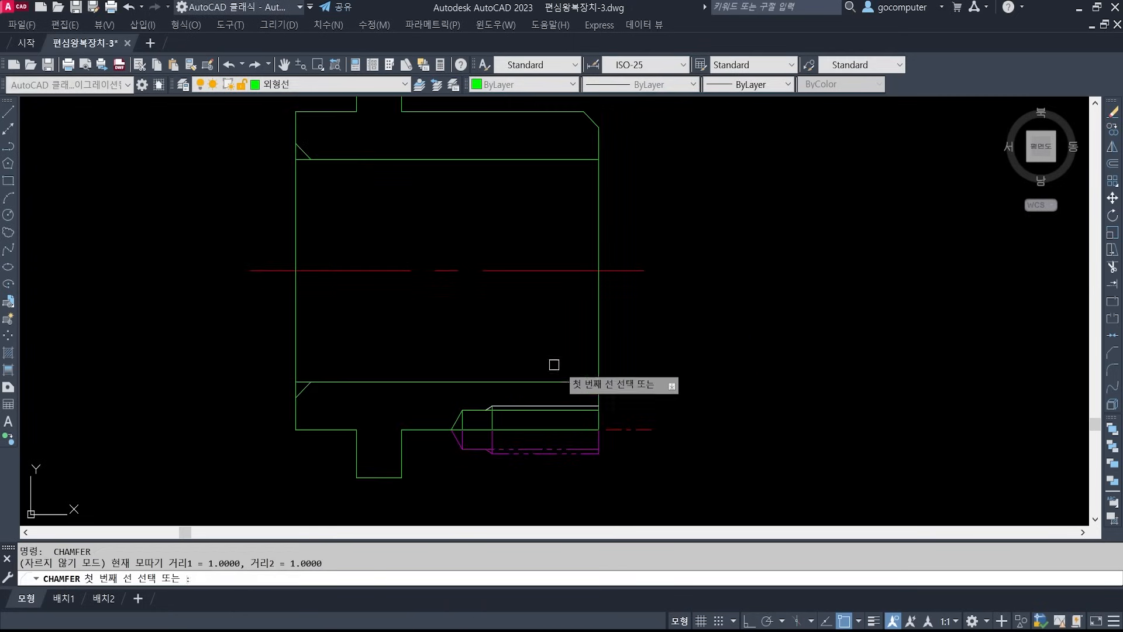
pyautogui.click(565, 381)
pyautogui.click(597, 395)
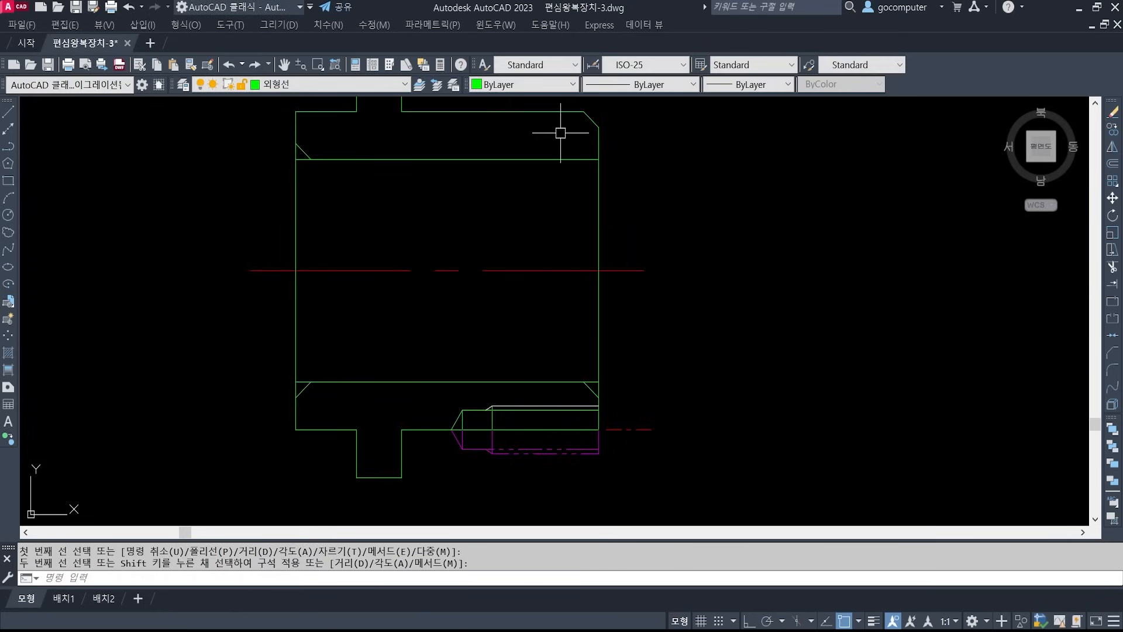
pyautogui.press('Return')
pyautogui.click(589, 159)
pyautogui.click(603, 185)
# - Draw vertical lines joining the inner ends of the upper and lower bore chamfers at both ends of the bush
pyautogui.write('l')
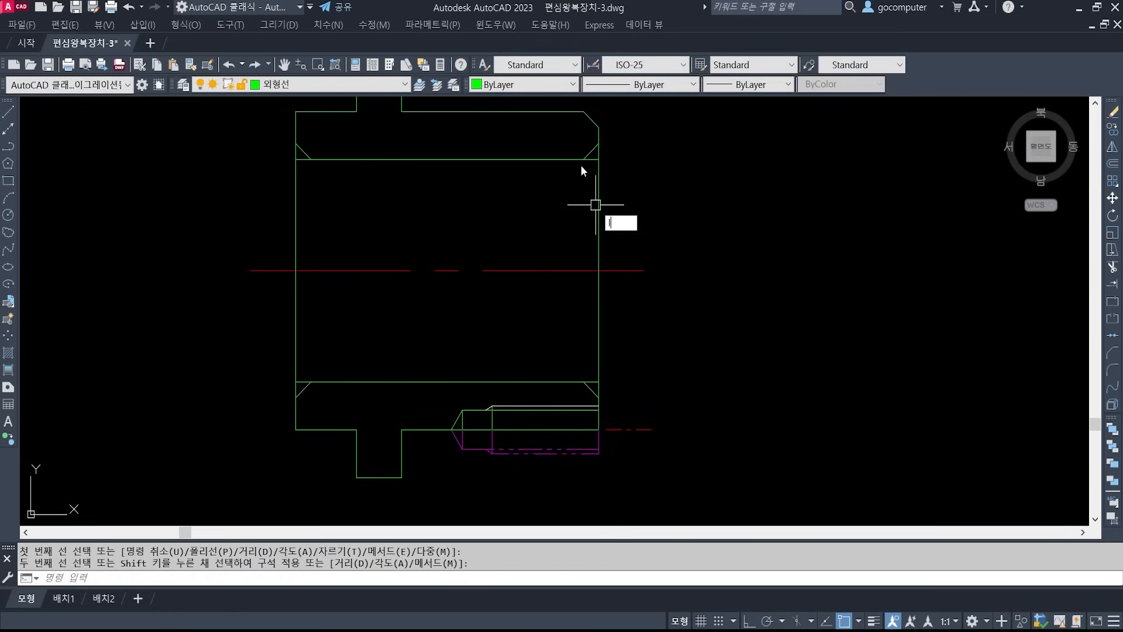
pyautogui.press('Return')
pyautogui.click(583, 159)
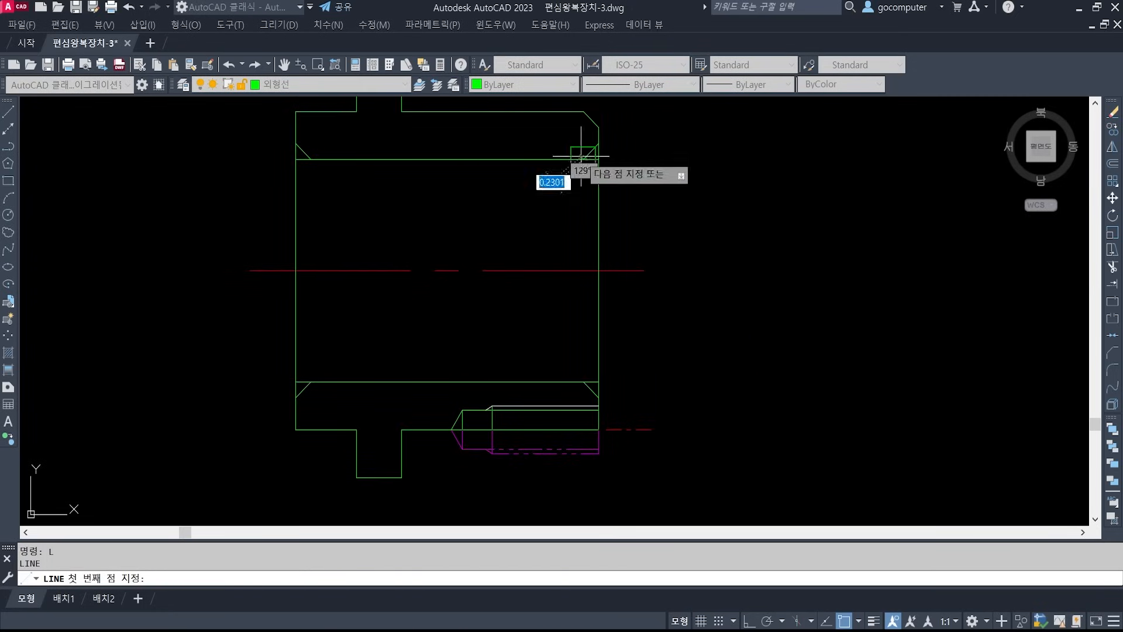
pyautogui.click(590, 383)
pyautogui.press('Return')
pyautogui.press('Return')
pyautogui.click(311, 158)
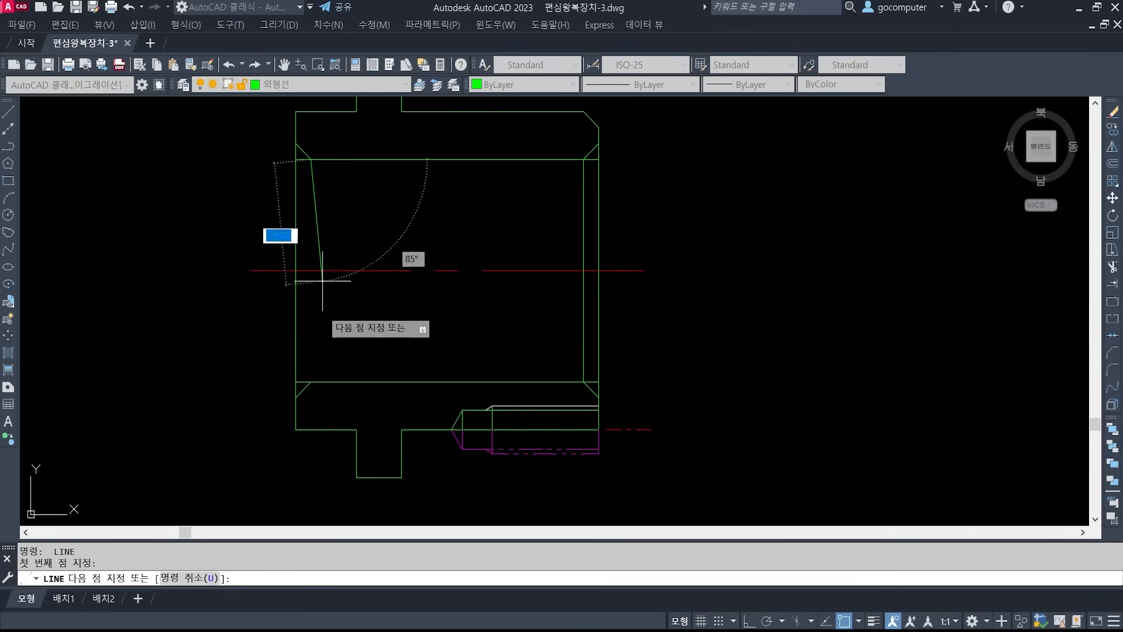
pyautogui.click(311, 381)
pyautogui.press('Return')
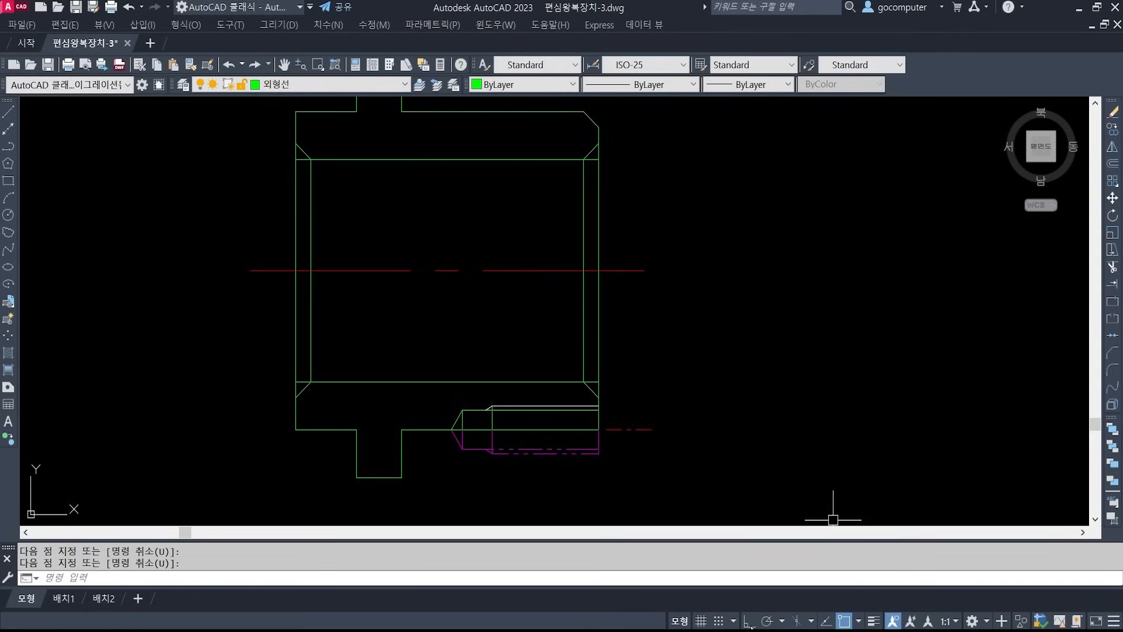
# - Turn ortho on and trim the four bore-line stubs outside the two vertical chamfer lines, using those lines as cutting edges
pyautogui.press('F8')
pyautogui.write('tr')
pyautogui.press('Return')
pyautogui.click(583, 273)
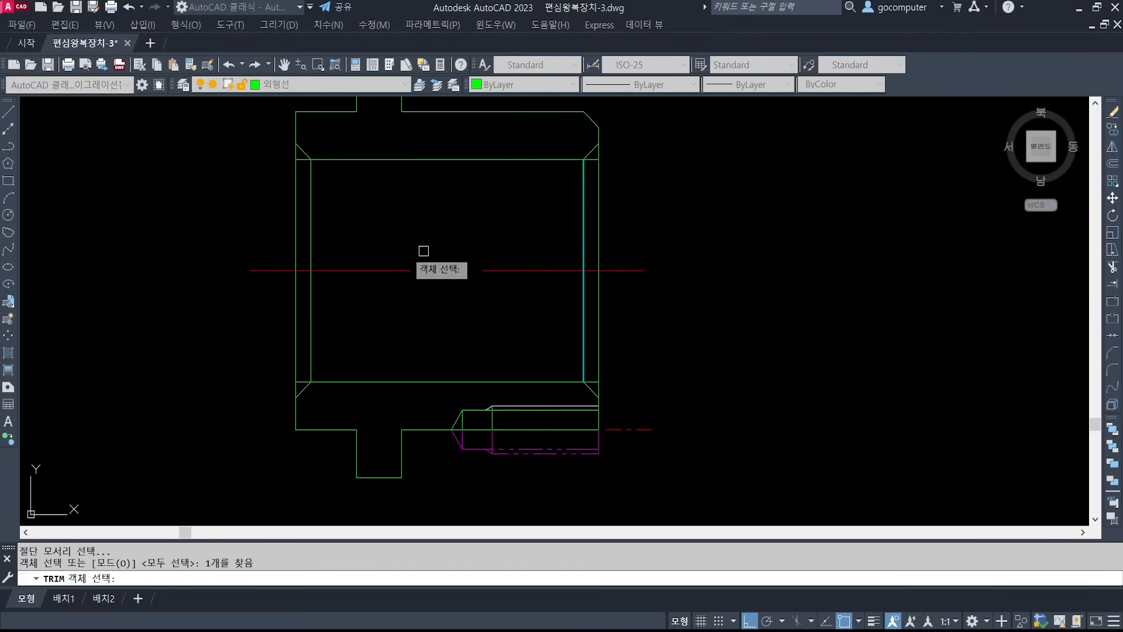
pyautogui.click(313, 297)
pyautogui.scroll(3, 312, 158)
pyautogui.press('Return')
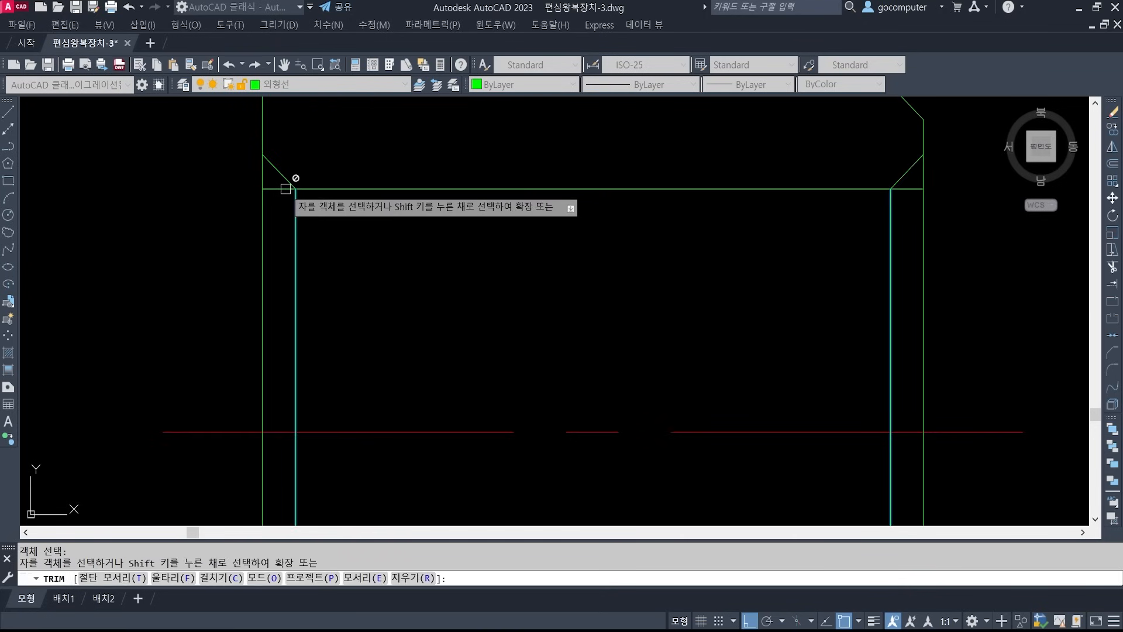
pyautogui.click(270, 189)
pyautogui.scroll(-3, 472, 141)
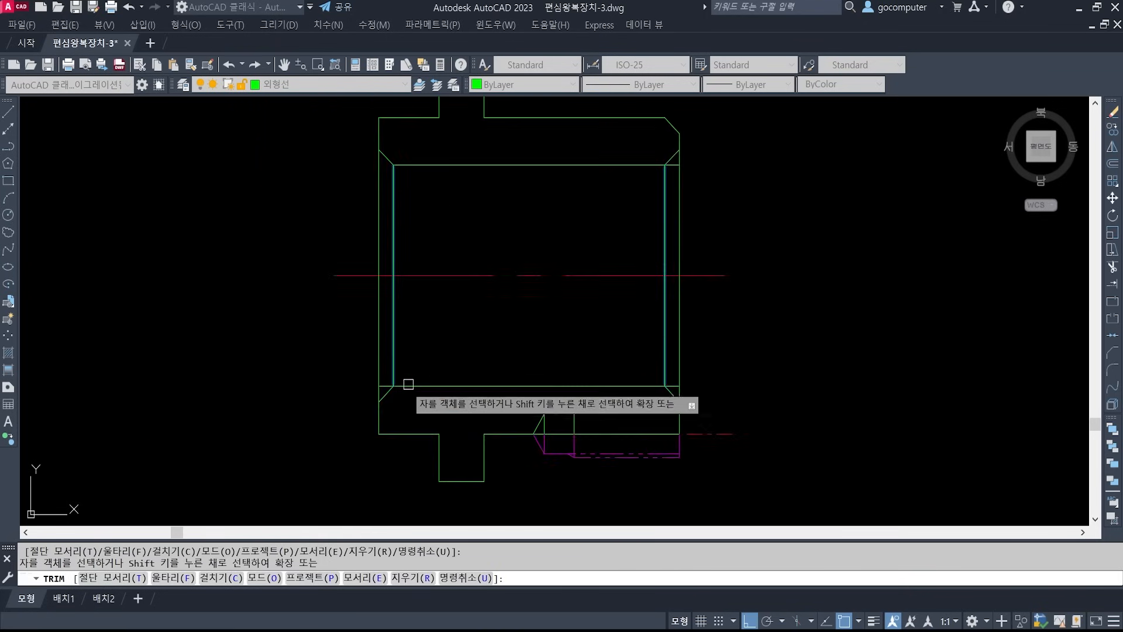
pyautogui.scroll(3, 408, 384)
pyautogui.scroll(-3, 742, 388)
pyautogui.scroll(3, 706, 370)
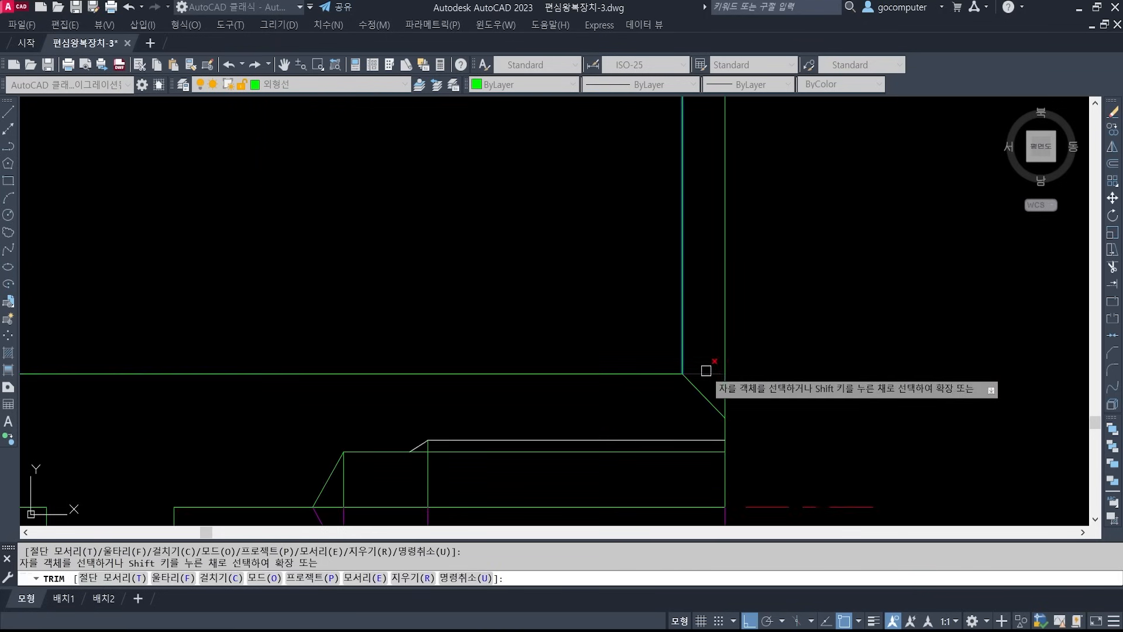
pyautogui.scroll(-3, 669, 226)
pyautogui.scroll(3, 626, 318)
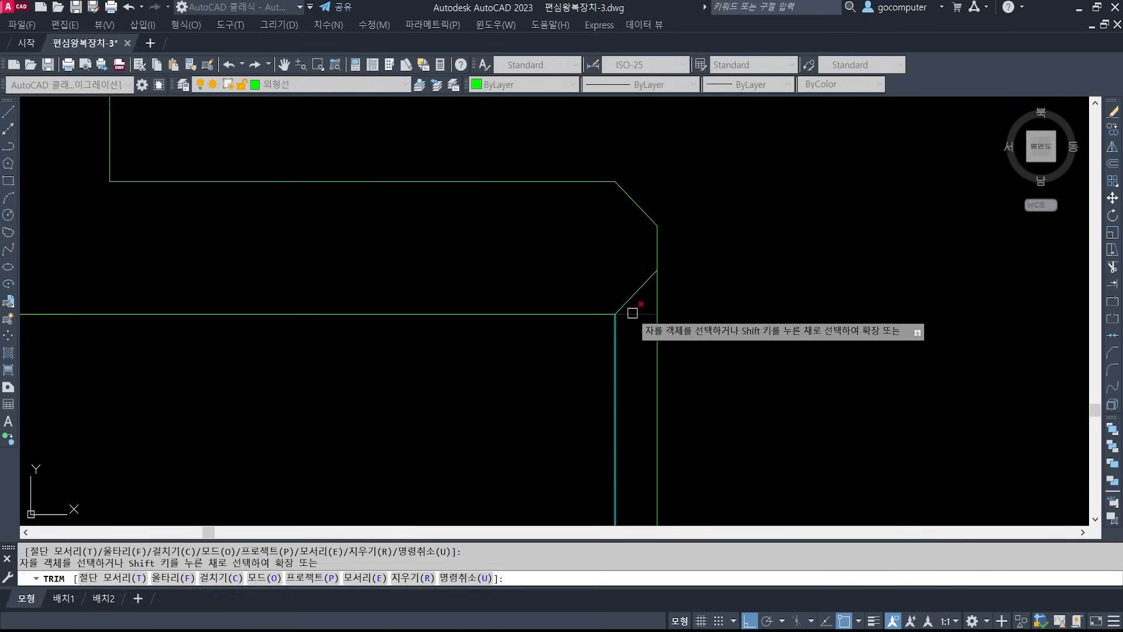
pyautogui.press('Escape')
pyautogui.scroll(-4, 643, 299)
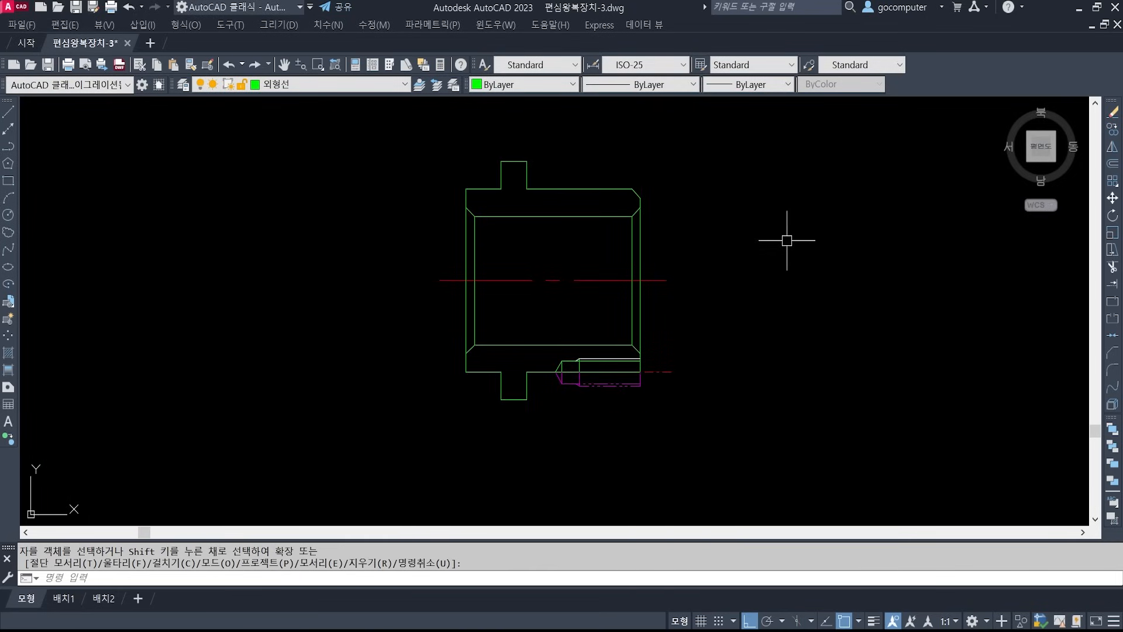
pyautogui.press('Escape')
pyautogui.moveTo(804, 292); pyautogui.dragTo(720, 280, button='middle')
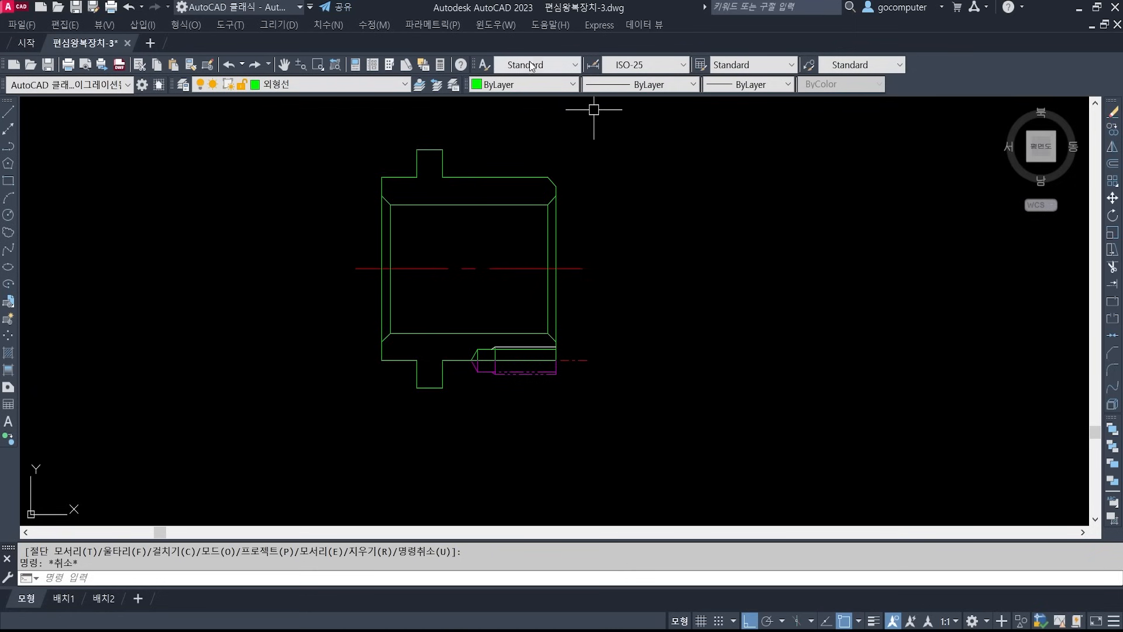
# - Make the 가는실선 layer current and hatch the bush's upper and lower cut sections with ANSI31 at scale 1
pyautogui.click(343, 88)
pyautogui.click(297, 121)
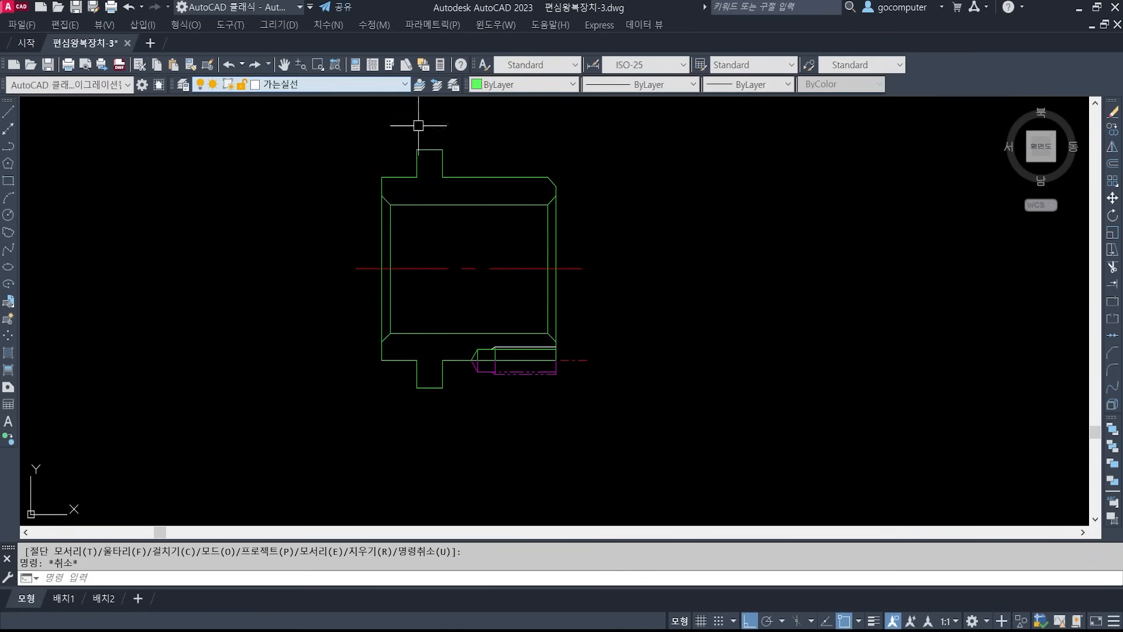
pyautogui.write('h')
pyautogui.press('Return')
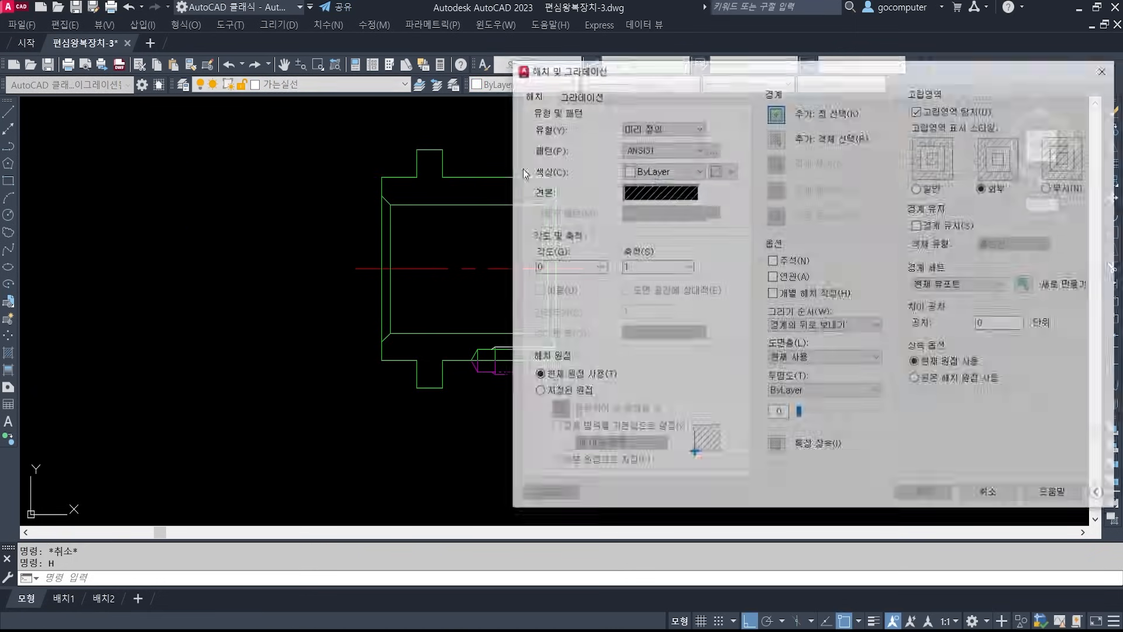
pyautogui.click(776, 112)
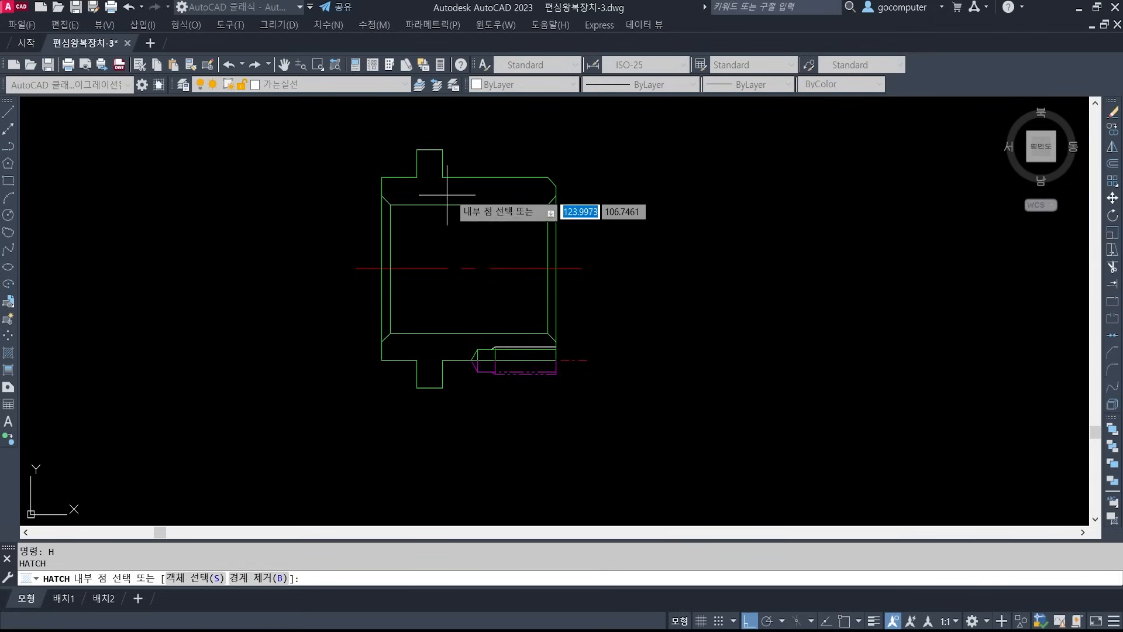
pyautogui.click(438, 188)
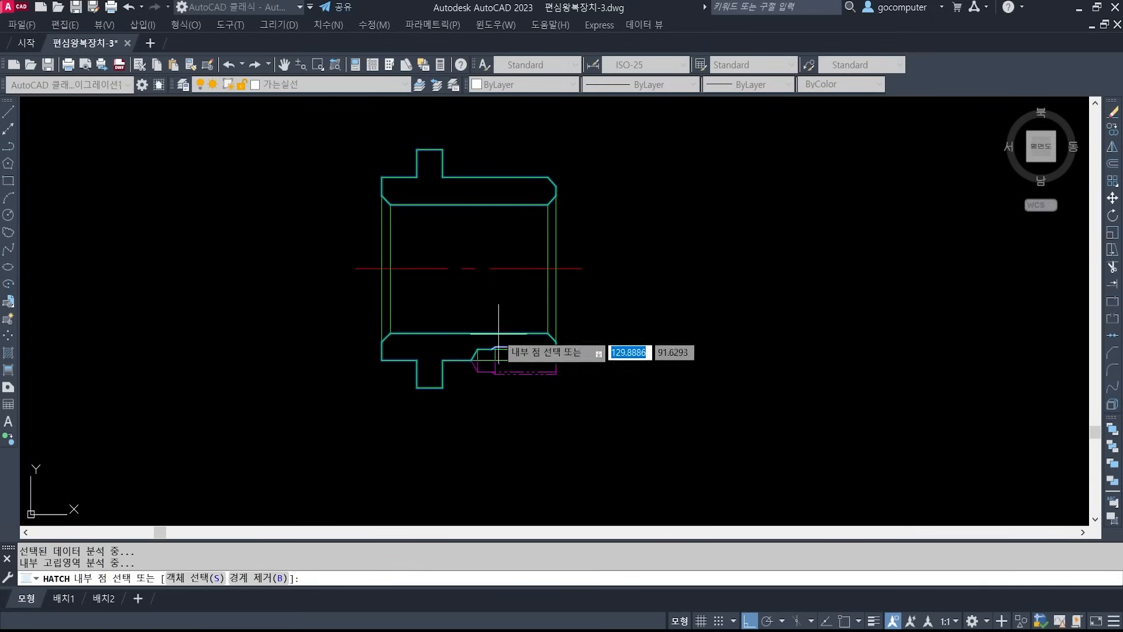
pyautogui.scroll(6, 532, 360)
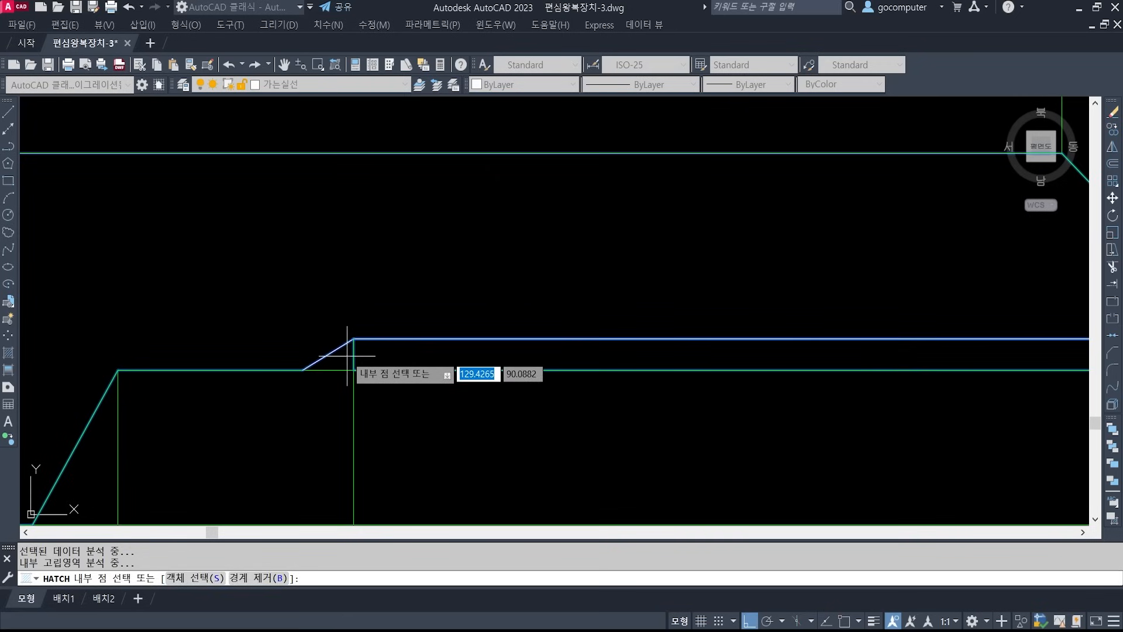
pyautogui.scroll(-4, 603, 309)
pyautogui.scroll(-6, 601, 307)
pyautogui.press('Return')
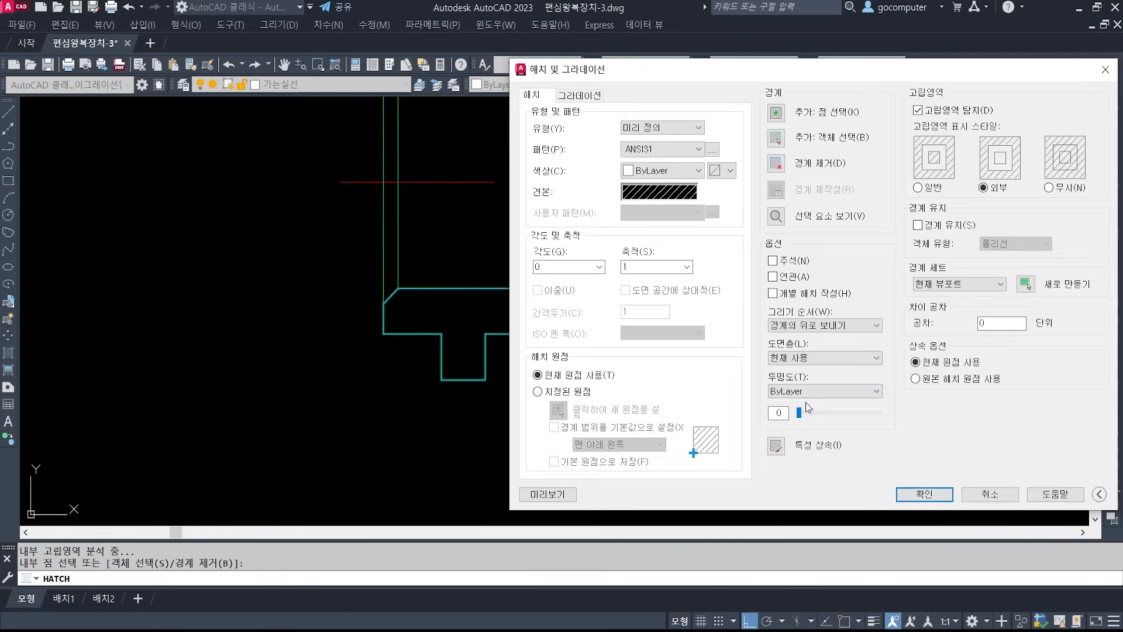
pyautogui.click(924, 491)
pyautogui.scroll(-3, 733, 338)
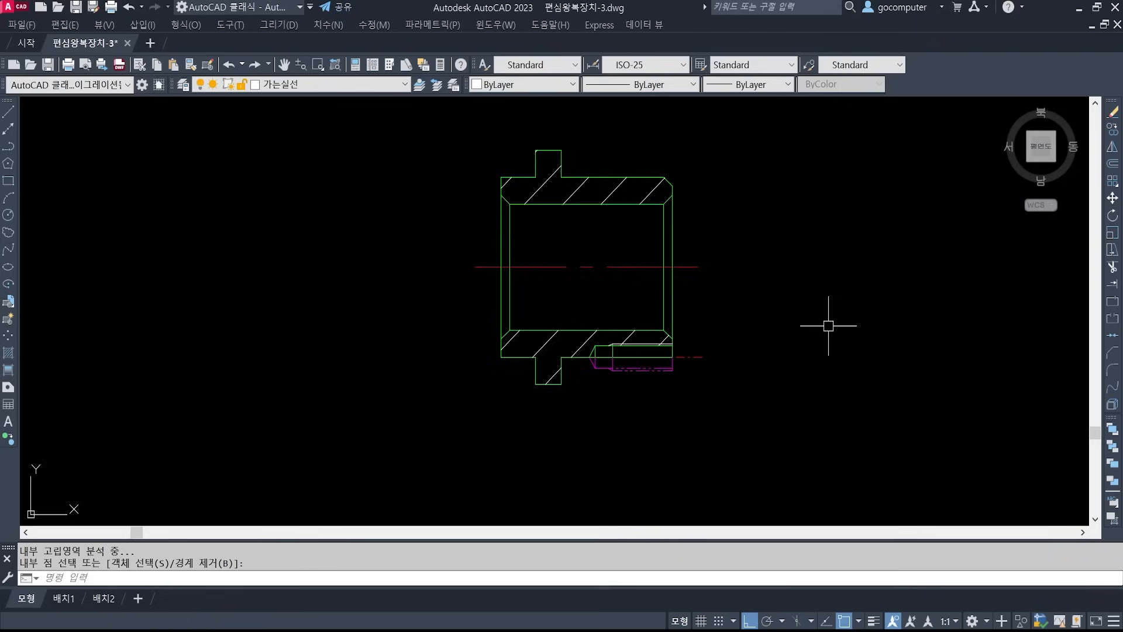
# - Make the 치수 layer current and add a vertical linear dimension from the set-screw hole centreline's outer end to the upper bore edge
pyautogui.scroll(-3, 669, 362)
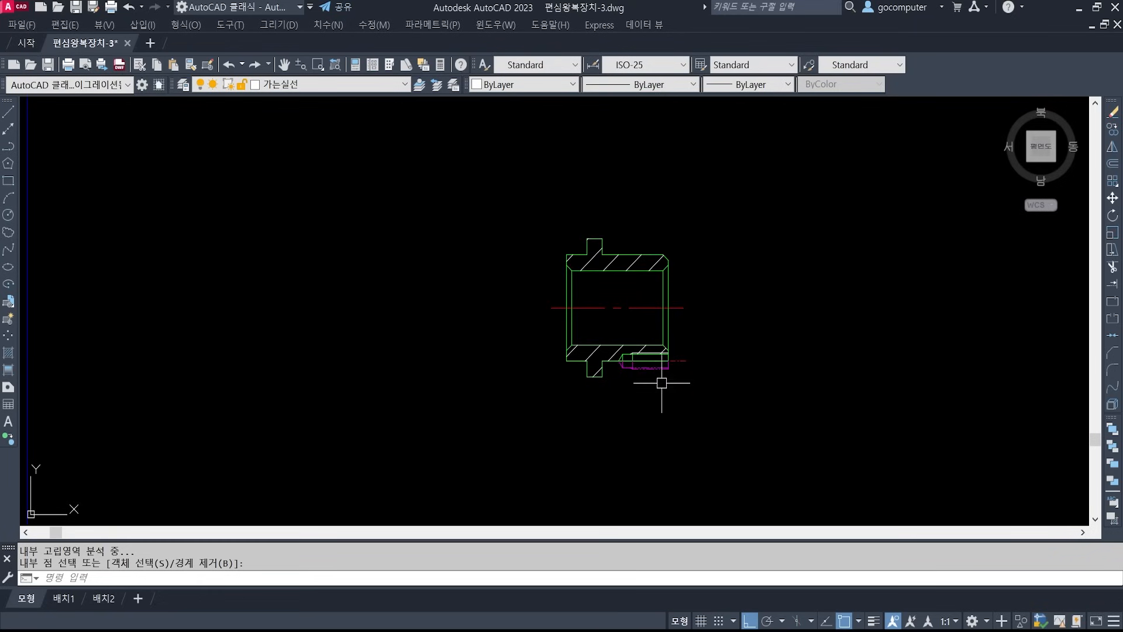
pyautogui.click(342, 90)
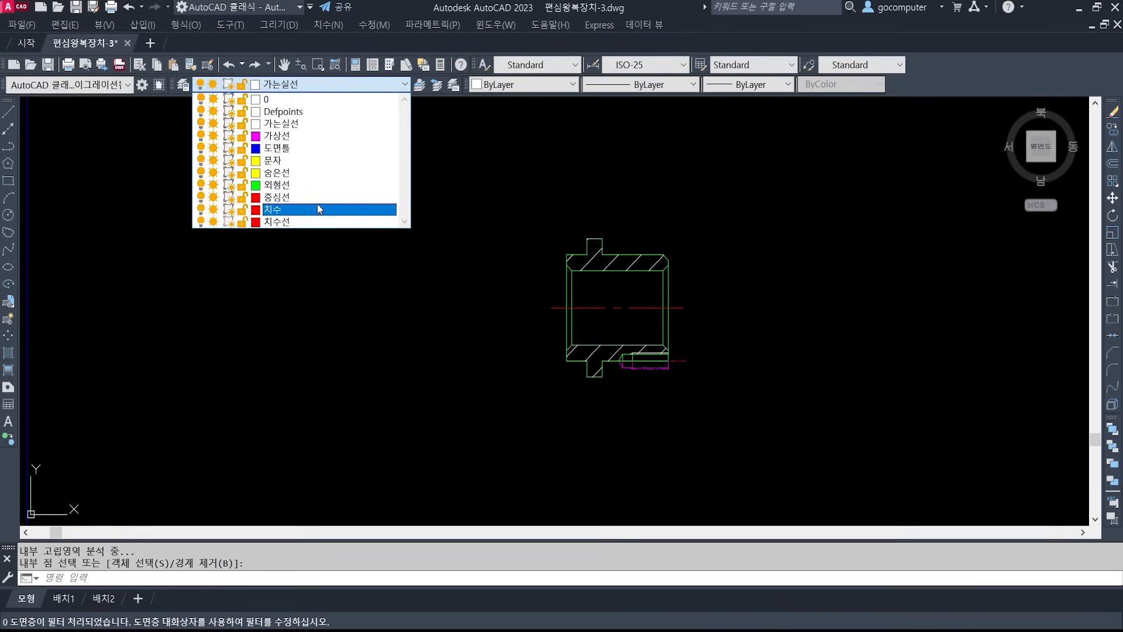
pyautogui.click(317, 205)
pyautogui.write('d')
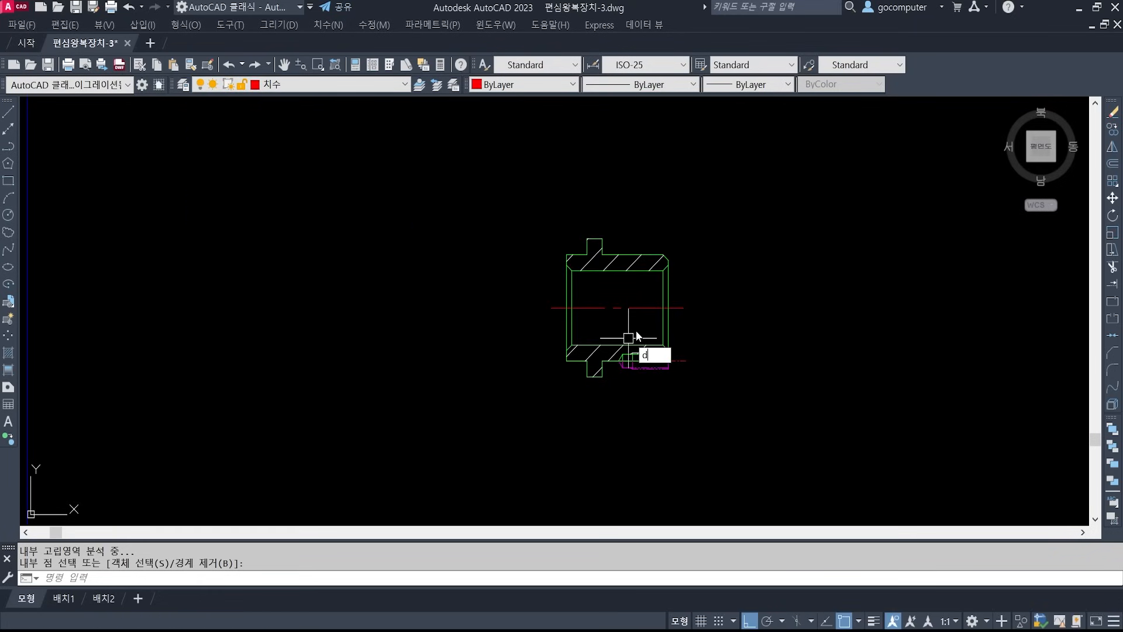
pyautogui.write('li')
pyautogui.press('Return')
pyautogui.scroll(2, 722, 367)
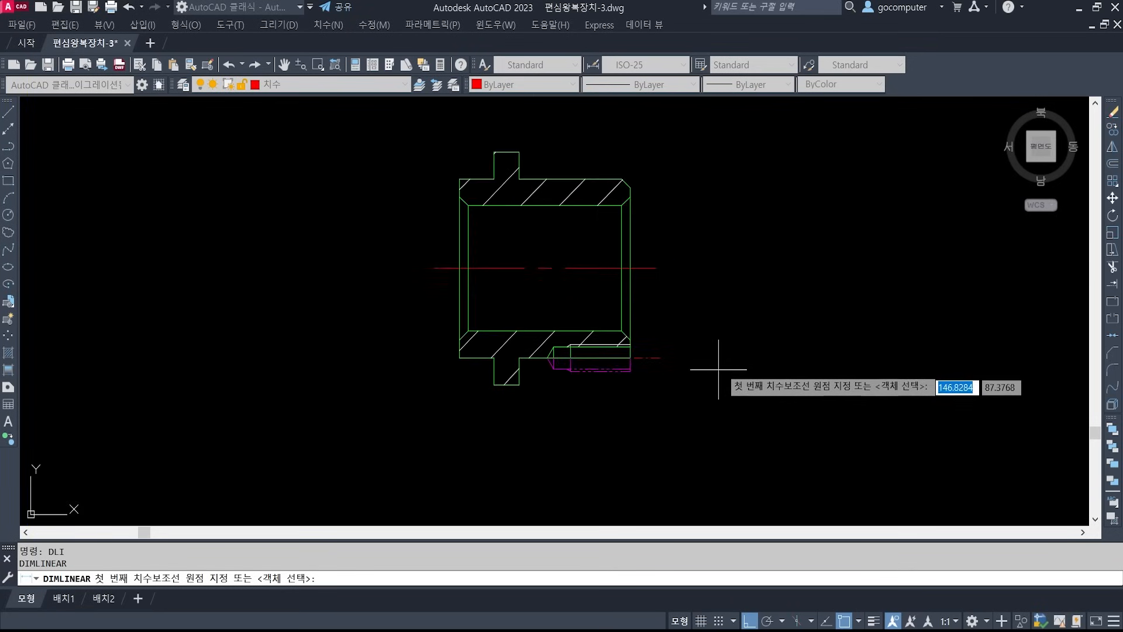
pyautogui.moveTo(718, 369); pyautogui.dragTo(662, 372, button='middle')
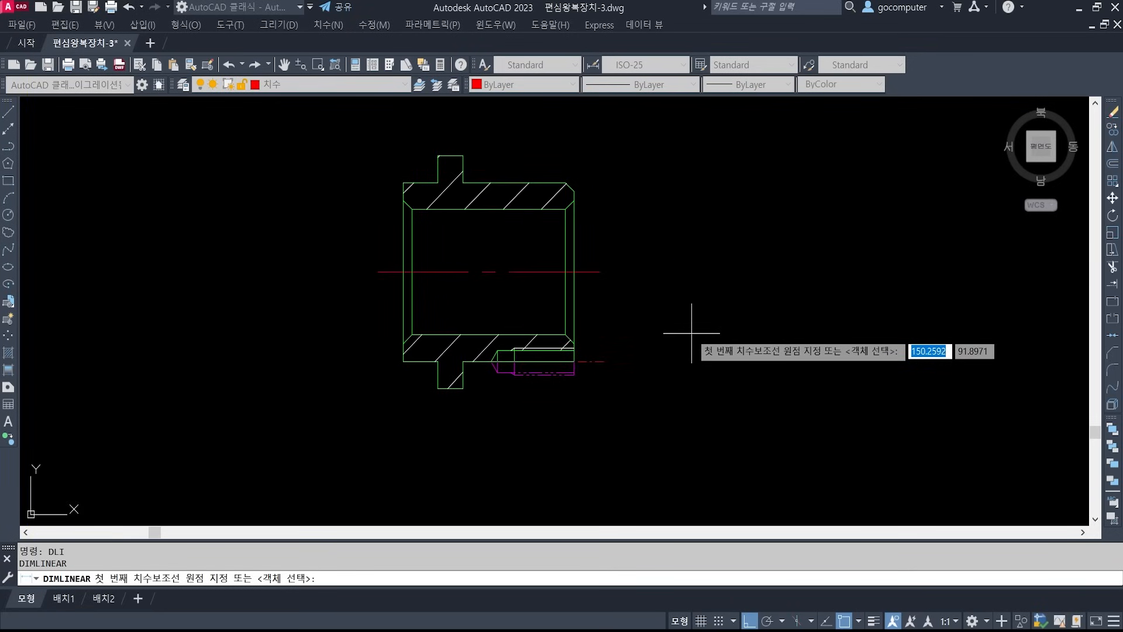
pyautogui.click(603, 360)
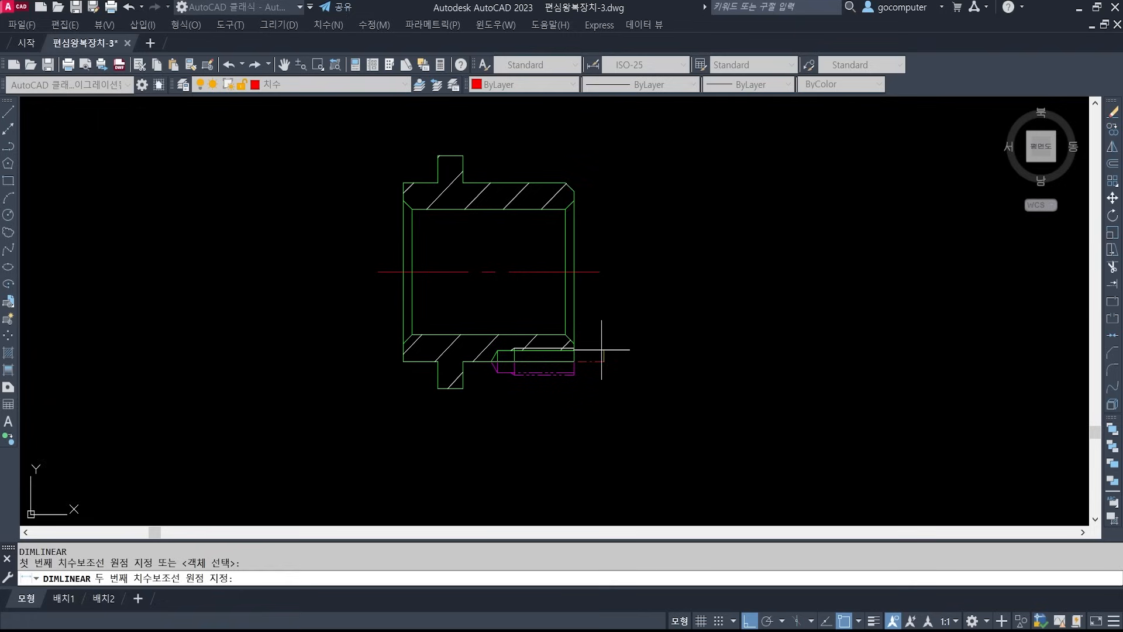
pyautogui.click(565, 208)
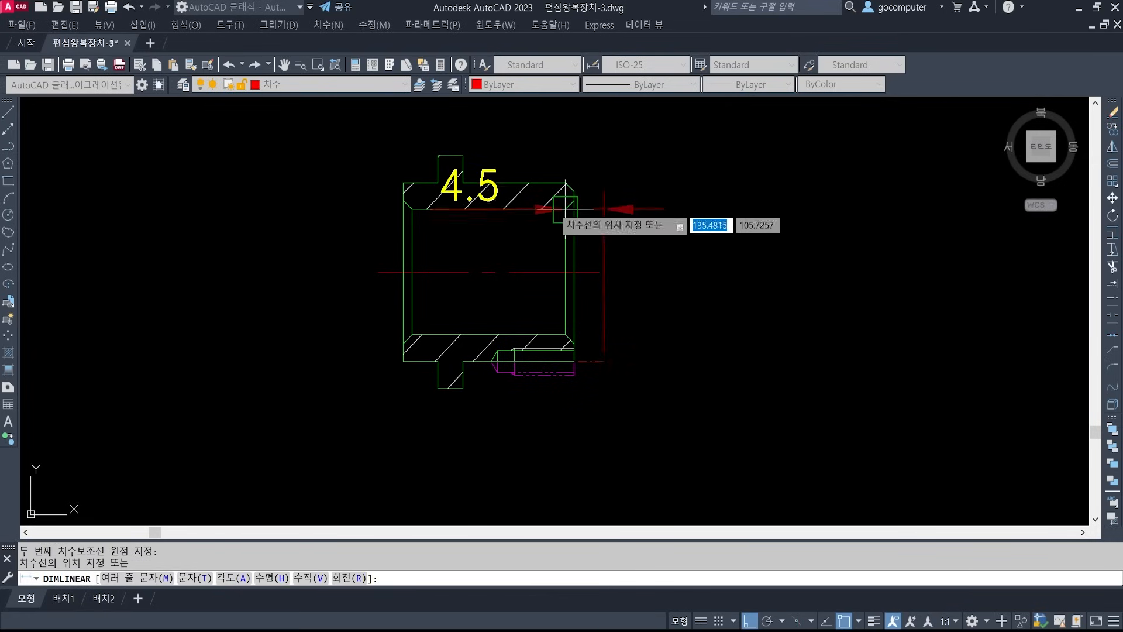
pyautogui.click(708, 284)
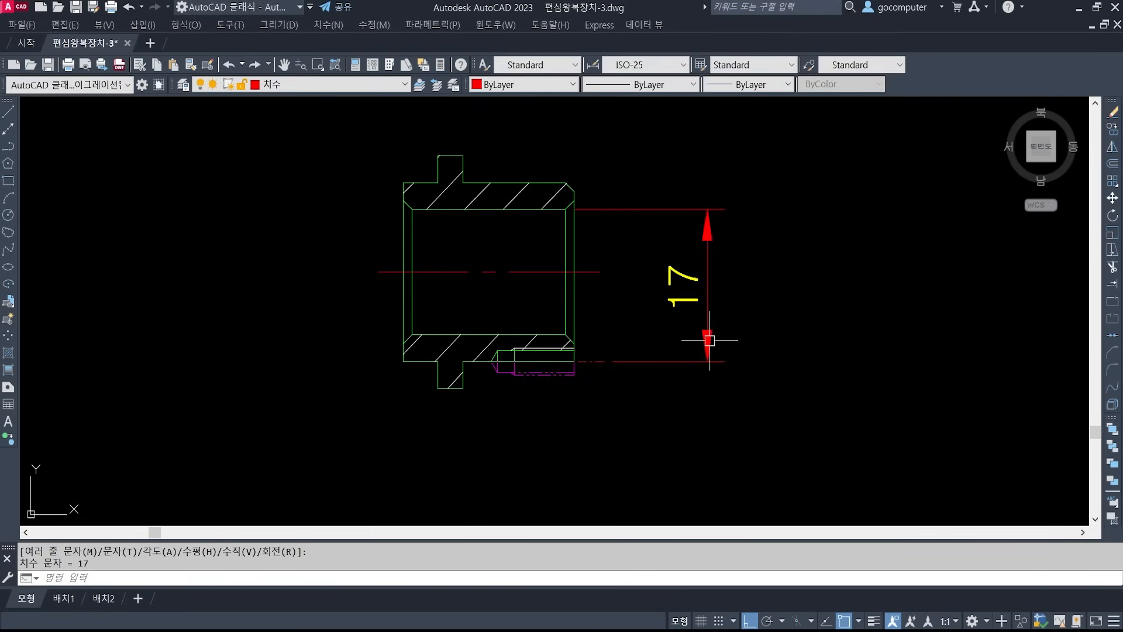
# - Move the vertical dimension's lower origin from the set-screw hole centreline to the lower bore edge at the free end
pyautogui.press('Return')
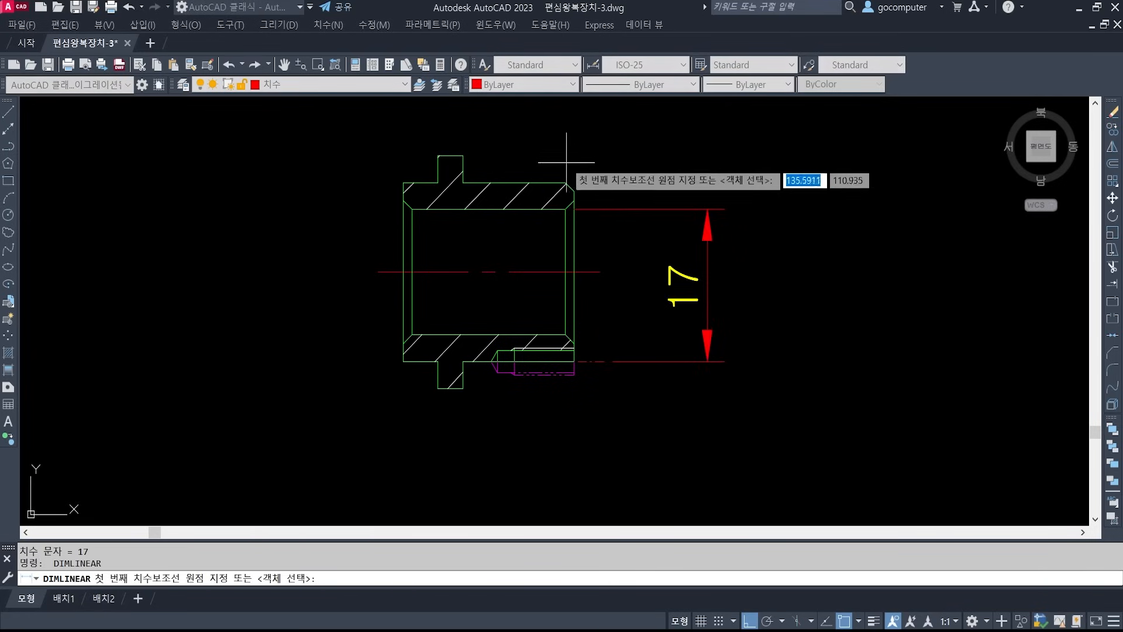
pyautogui.press('Escape')
pyautogui.click(719, 311)
pyautogui.click(610, 355)
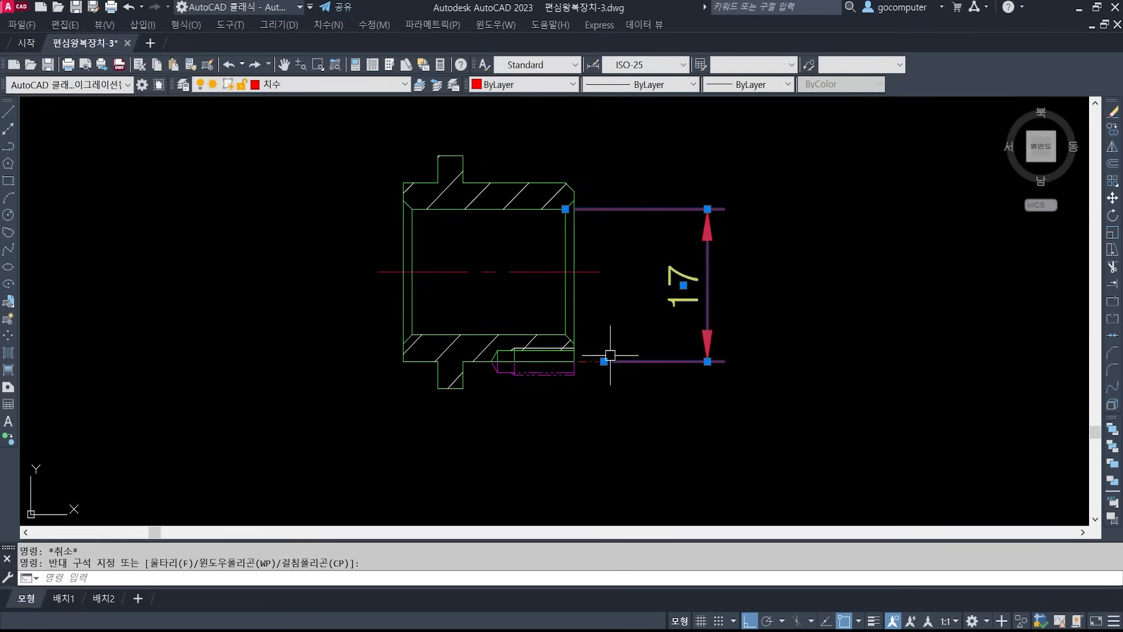
pyautogui.click(604, 361)
pyautogui.click(574, 334)
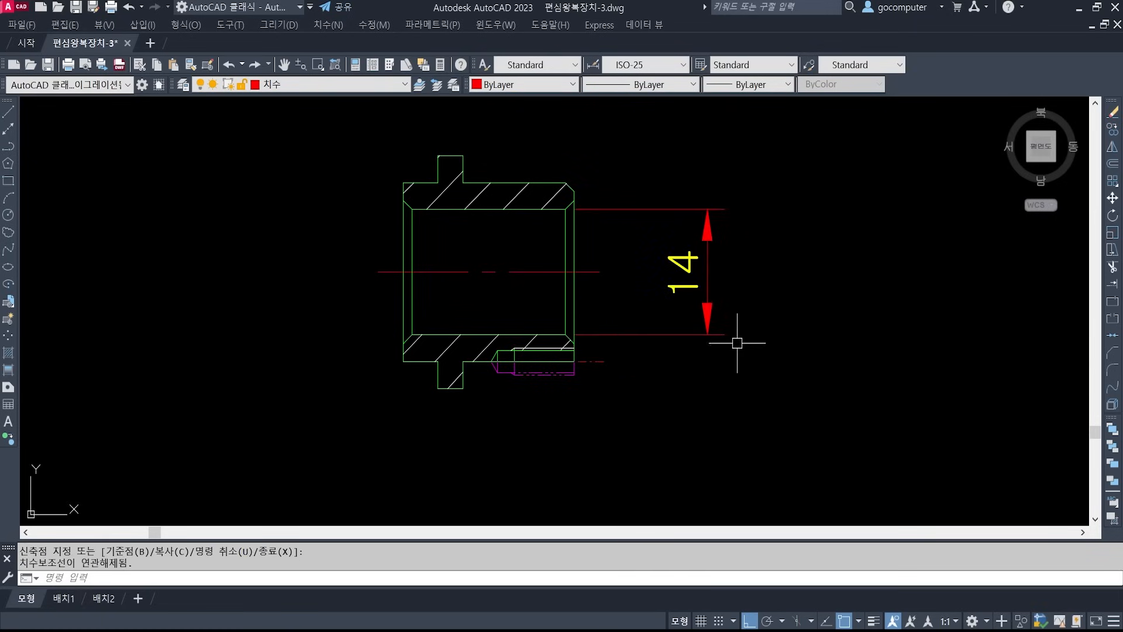
pyautogui.press('Escape')
# - Dimension the bush's outside diameter at the free end, placing the dimension line outside the bore dimension
pyautogui.write('d')
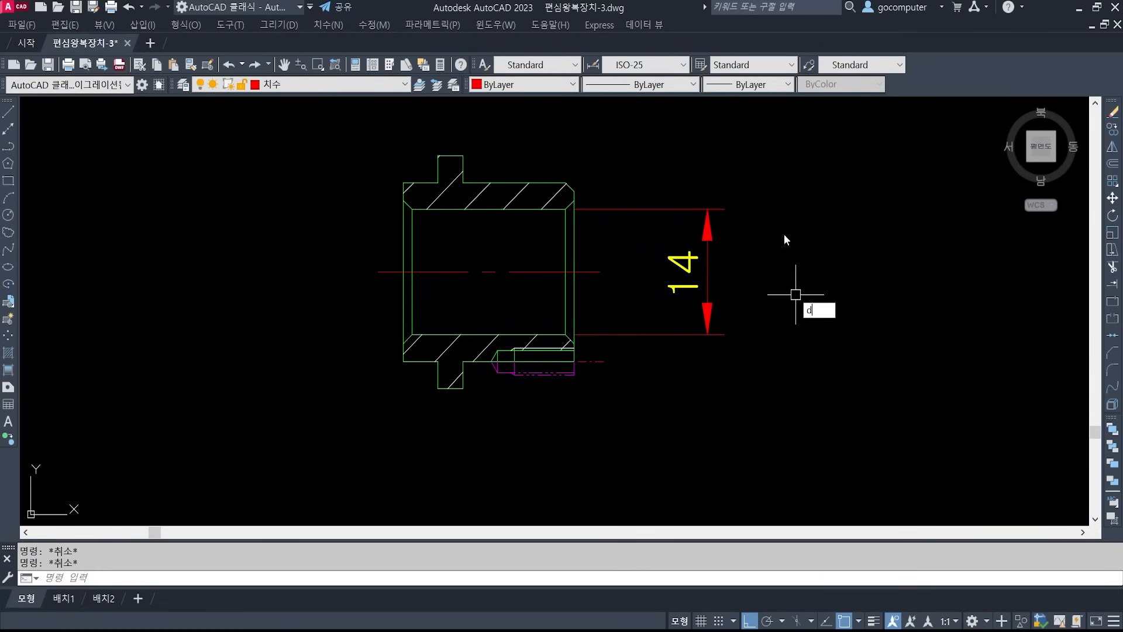
pyautogui.write('li')
pyautogui.press('Return')
pyautogui.click(565, 183)
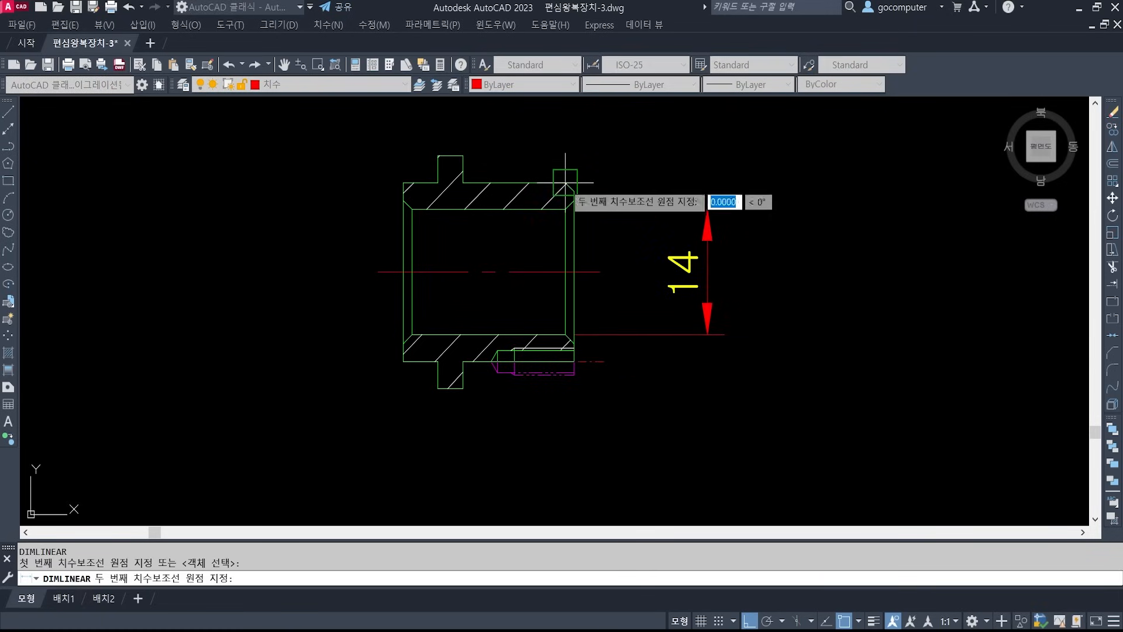
pyautogui.click(604, 361)
pyautogui.click(783, 336)
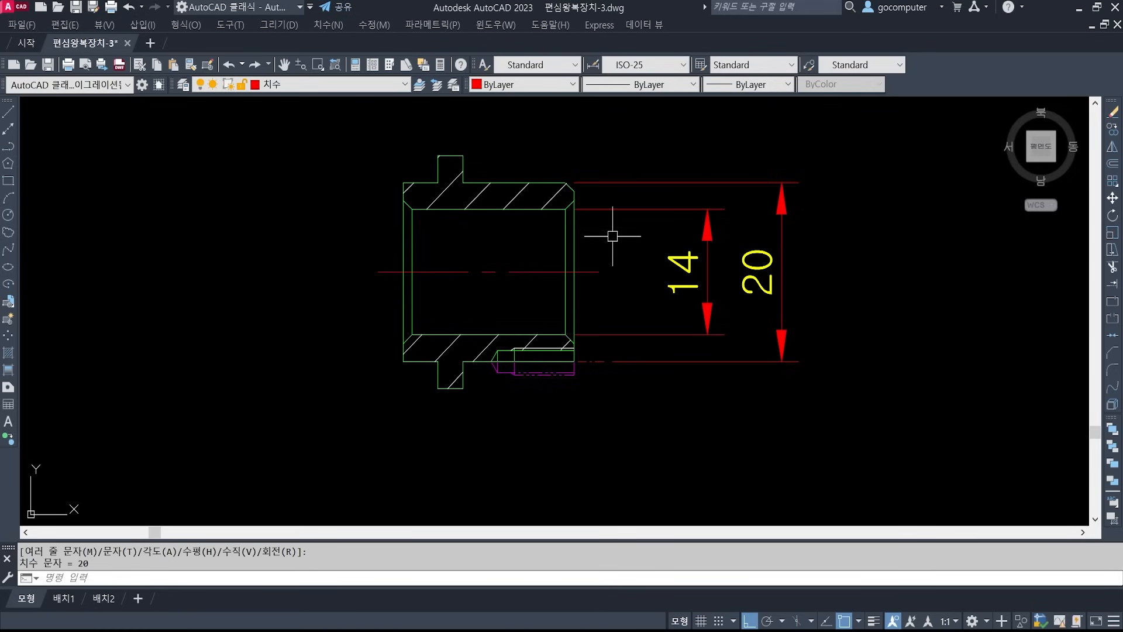
# - Dimension the outside diameter of the short section at the bush's flange end with a vertical linear dimension
pyautogui.moveTo(606, 322); pyautogui.dragTo(719, 306, button='middle')
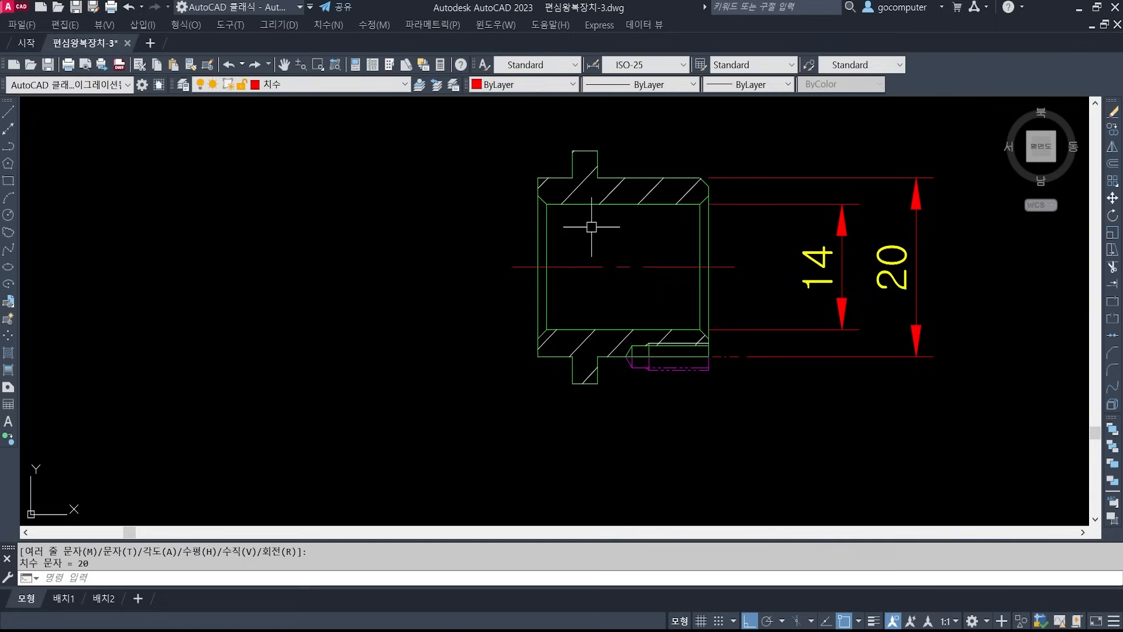
pyautogui.press('Return')
pyautogui.click(537, 177)
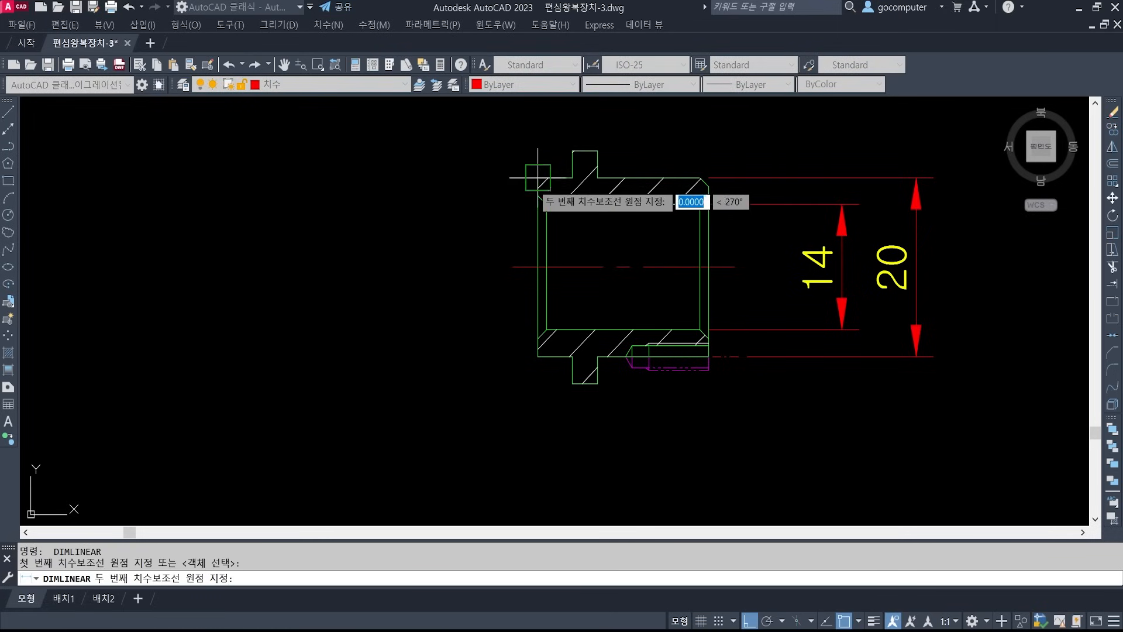
pyautogui.click(537, 356)
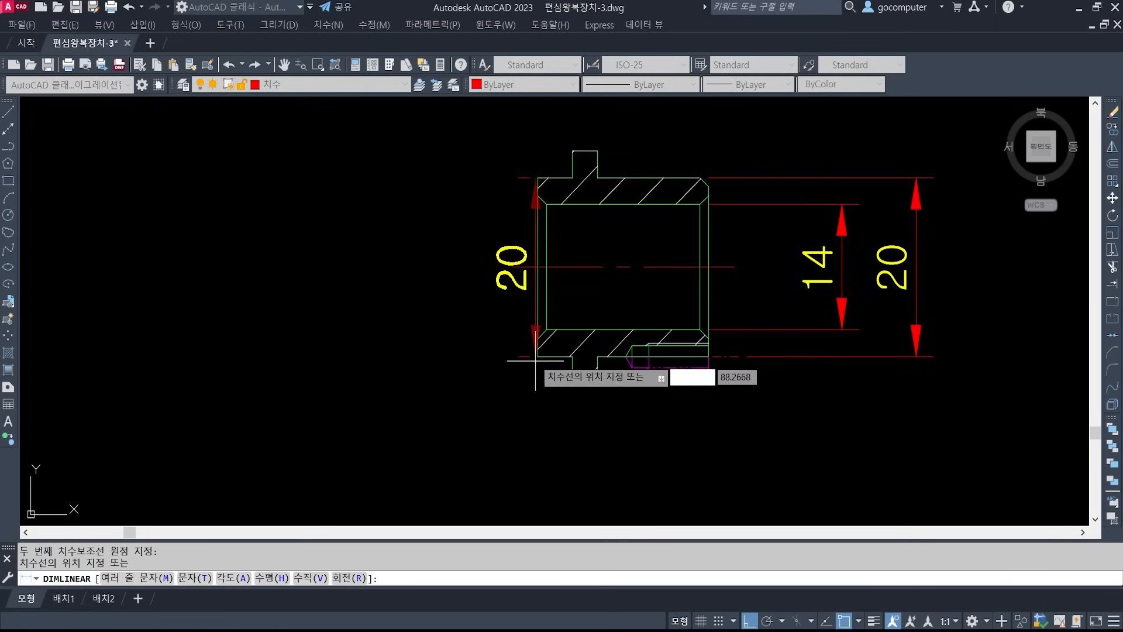
pyautogui.click(459, 342)
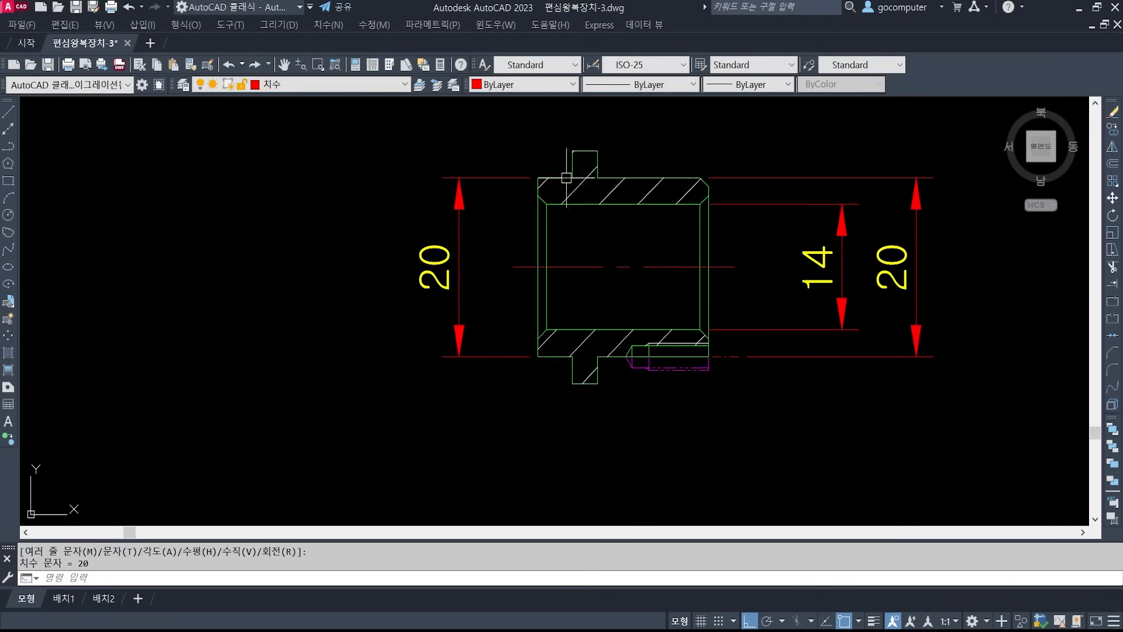
# - Dimension the flange's outside diameter, placing the dimension line outside the short section's diameter dimension
pyautogui.press('Return')
pyautogui.click(572, 151)
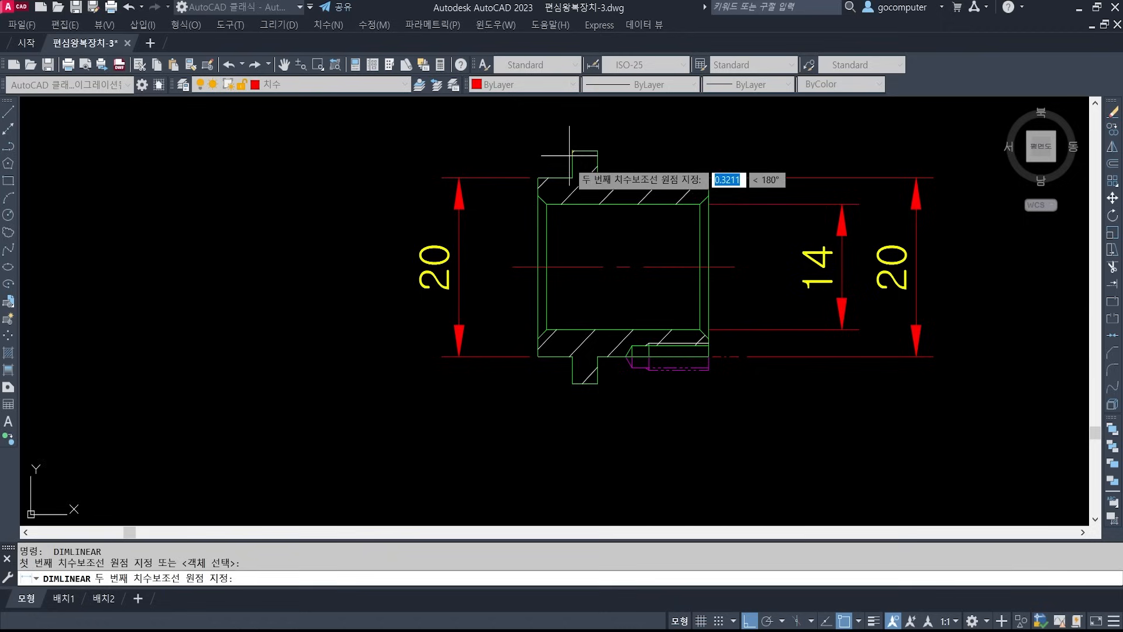
pyautogui.click(572, 383)
pyautogui.click(405, 390)
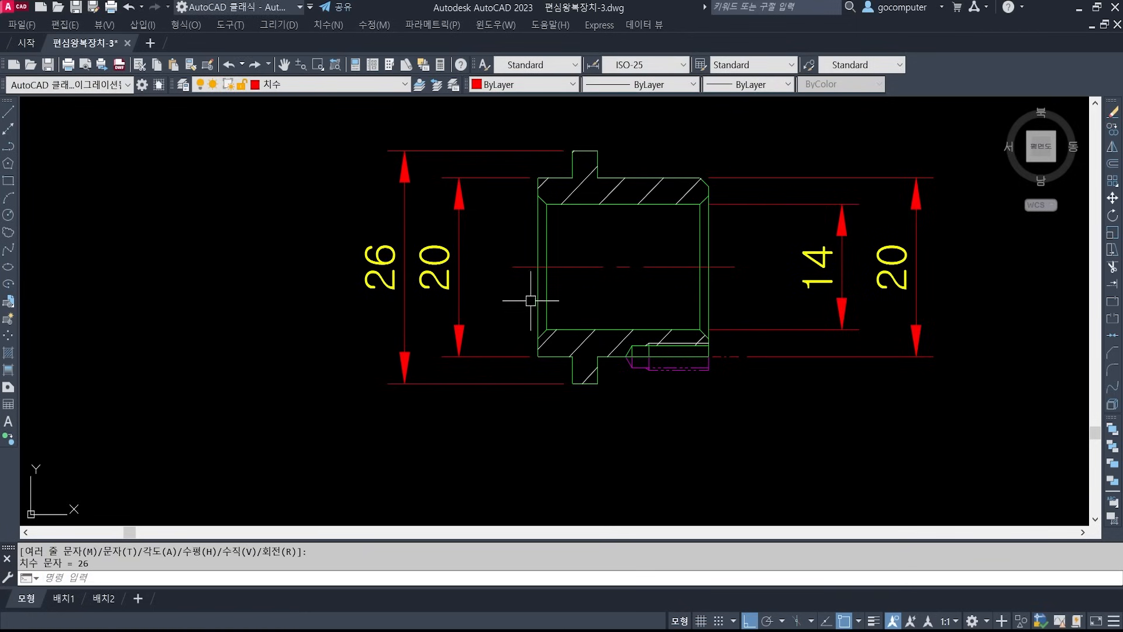
# - Dimension the horizontal distance from the flange's inner face to the bush's free end, placing it below the bush
pyautogui.moveTo(717, 394); pyautogui.dragTo(624, 283, button='middle')
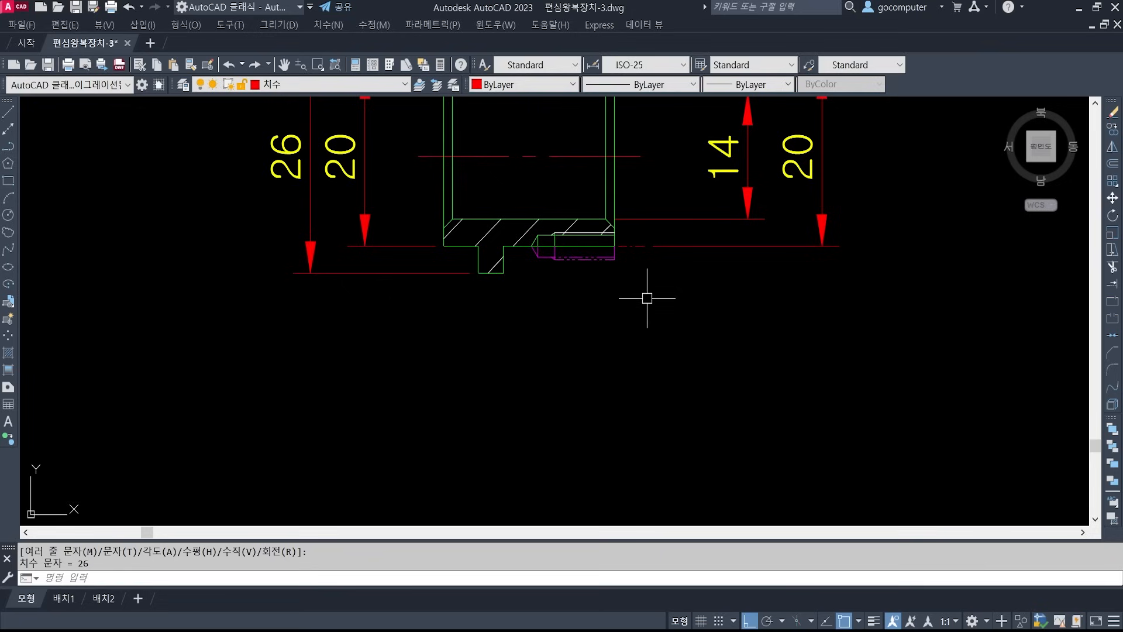
pyautogui.moveTo(690, 381); pyautogui.dragTo(635, 358, button='middle')
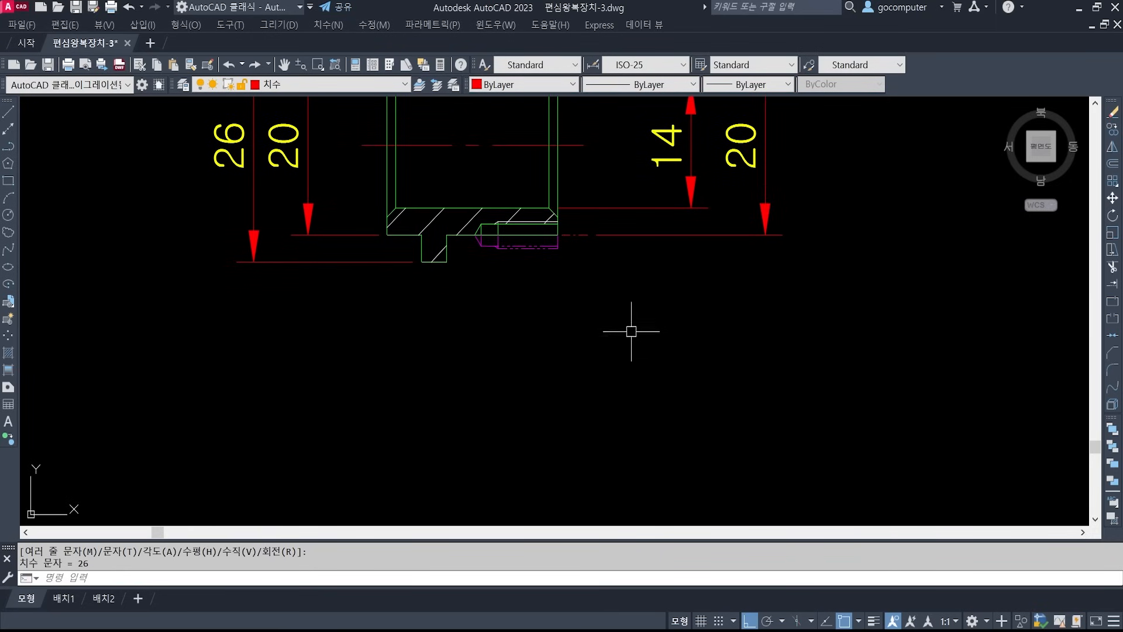
pyautogui.press('Return')
pyautogui.click(448, 262)
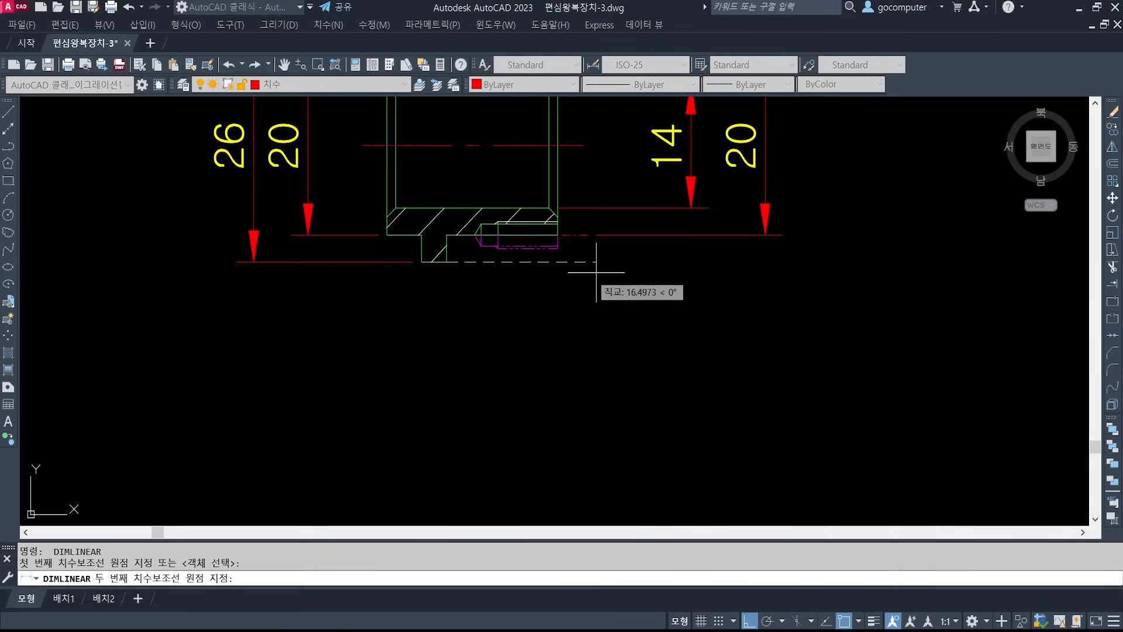
pyautogui.click(560, 248)
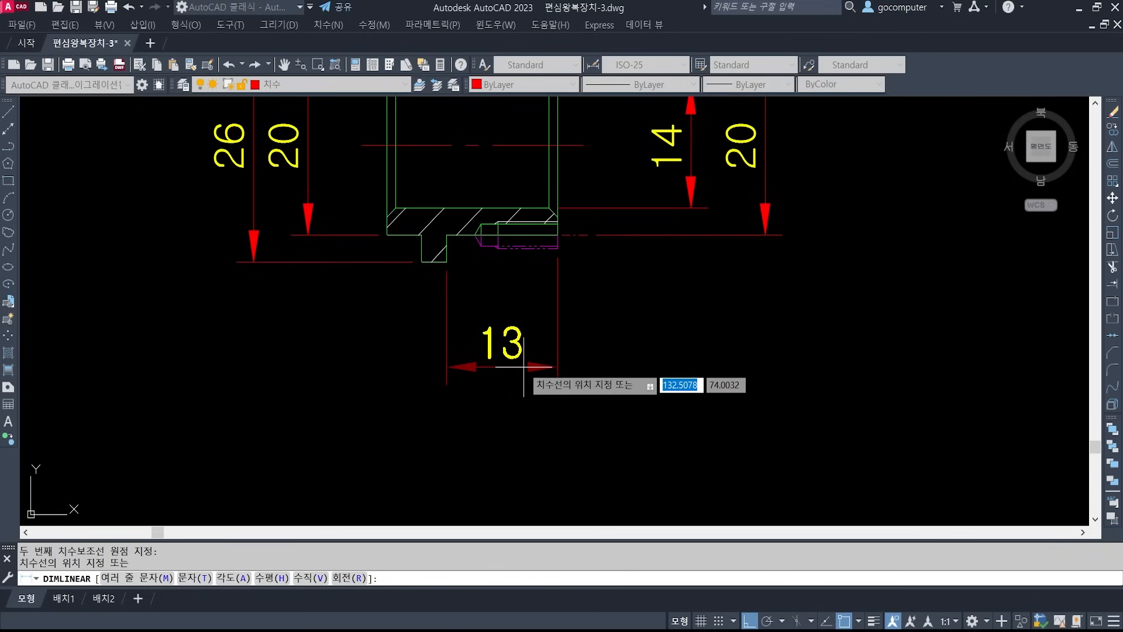
pyautogui.click(523, 367)
# - Dimension the flange's thickness below the bush, aligning the dimension line with the adjacent horizontal length dimension
pyautogui.moveTo(624, 387); pyautogui.dragTo(619, 392, button='middle')
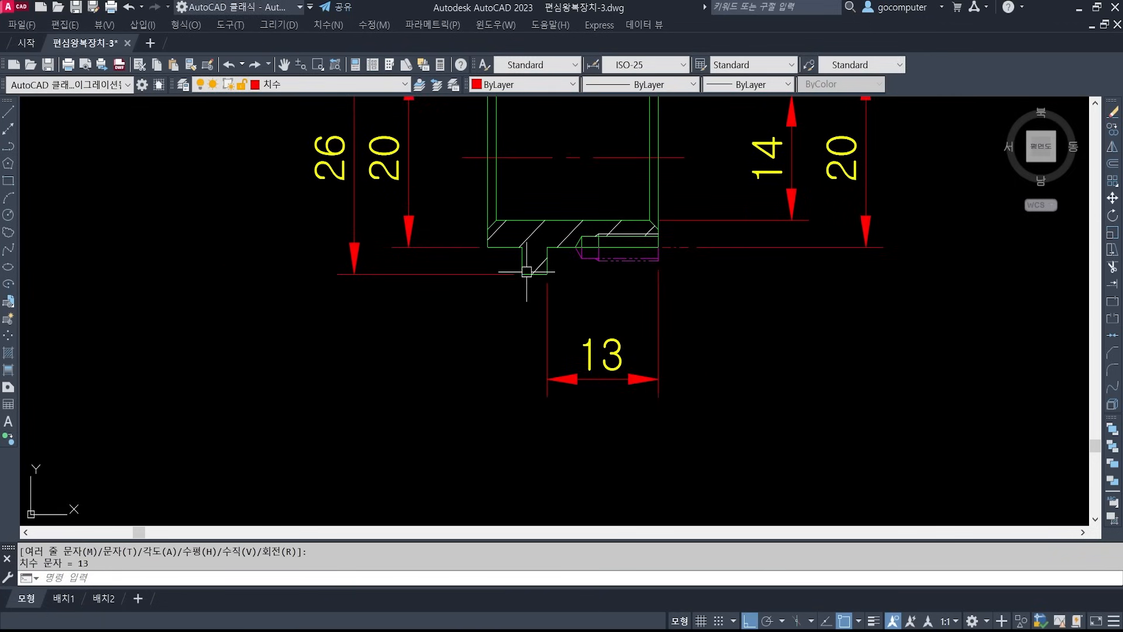
pyautogui.press('space')
pyautogui.click(523, 274)
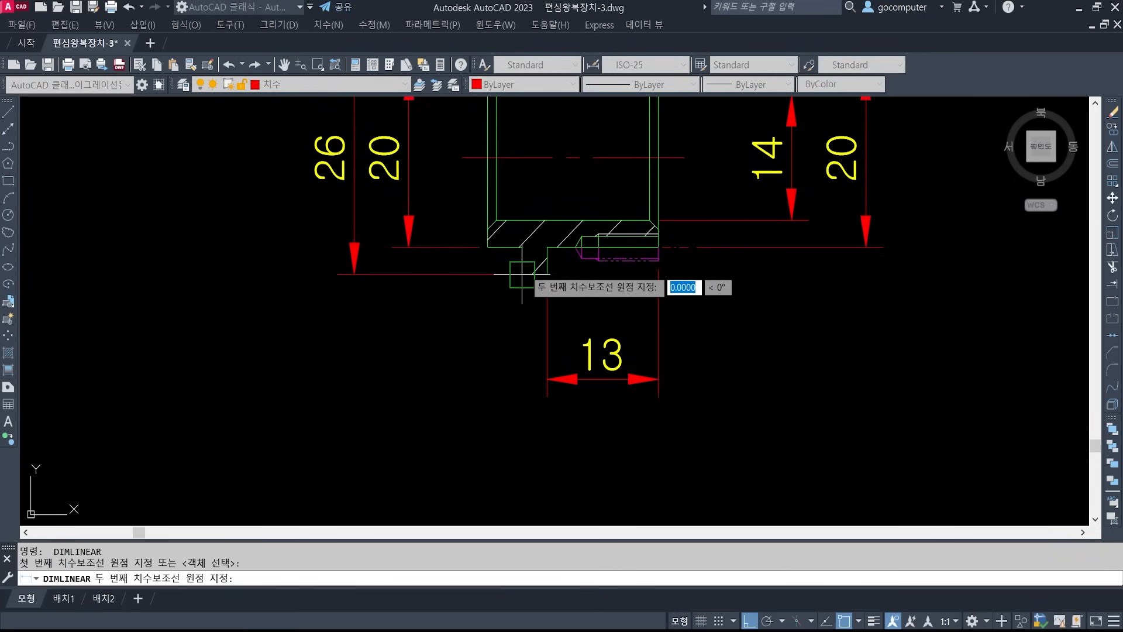
pyautogui.press('Escape')
pyautogui.press('space')
pyautogui.click(547, 274)
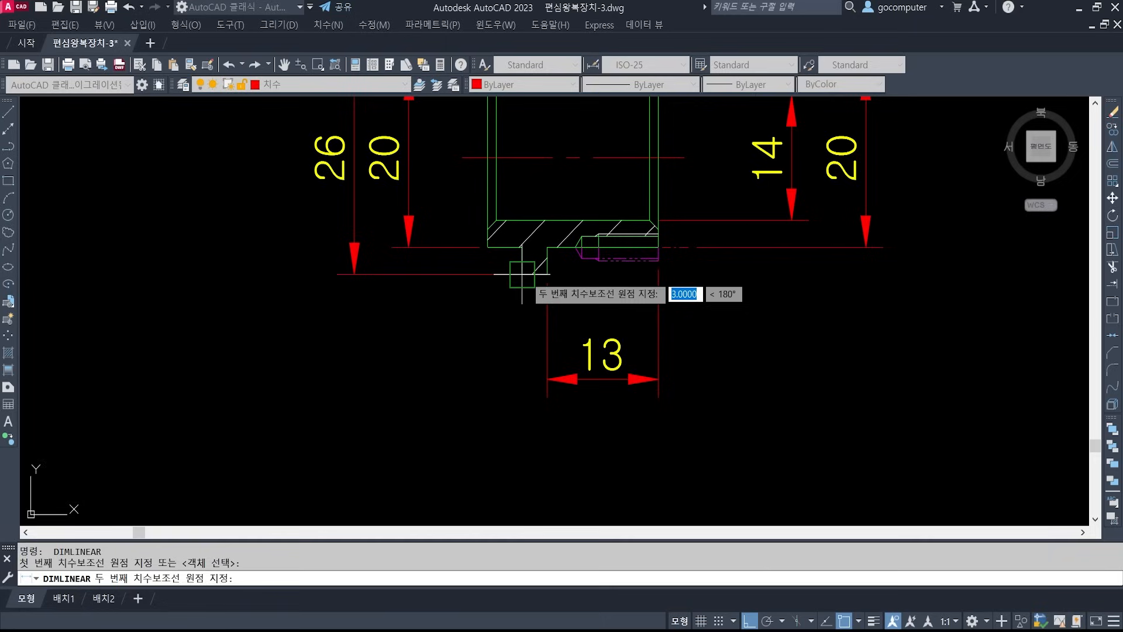
pyautogui.click(522, 274)
pyautogui.click(546, 379)
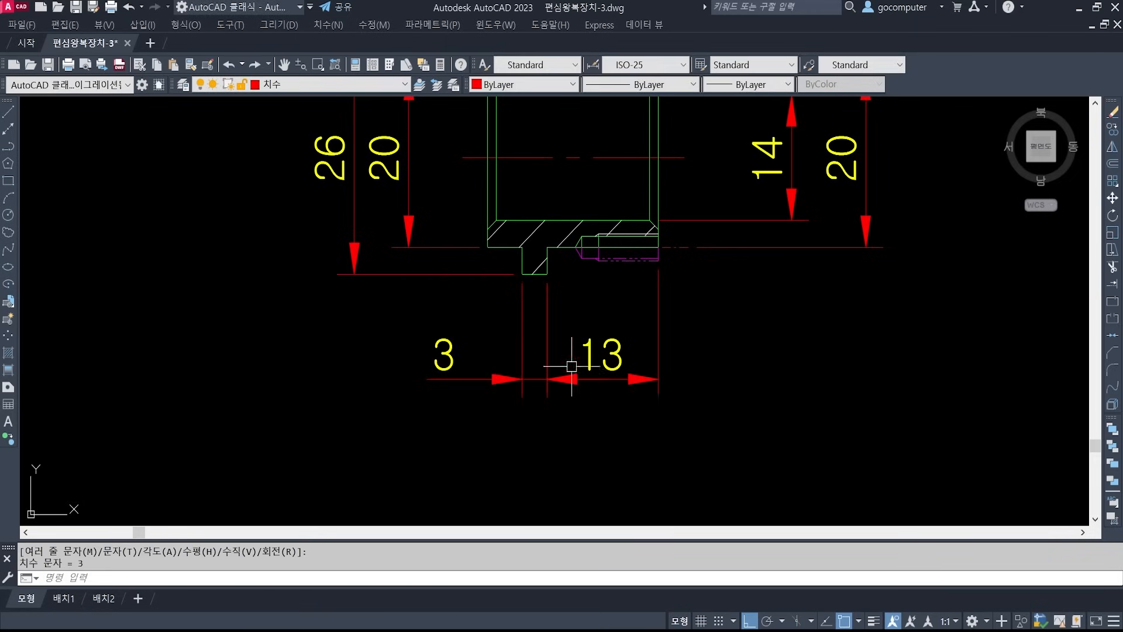
pyautogui.press('space')
pyautogui.moveTo(674, 413); pyautogui.dragTo(609, 321, button='middle')
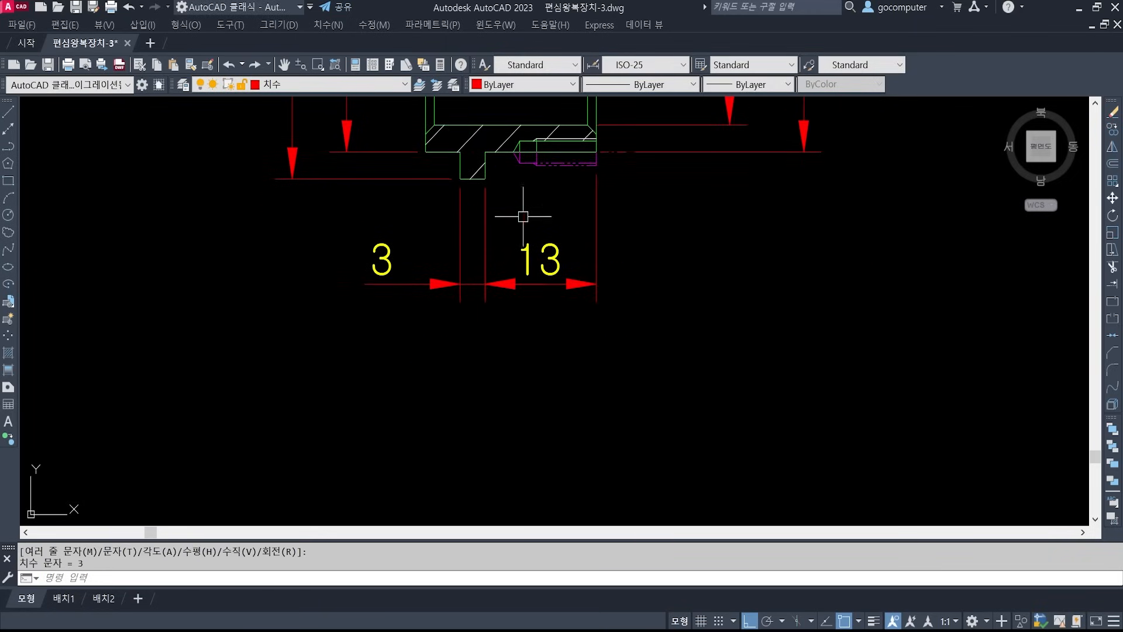
pyautogui.click(425, 152)
pyautogui.click(596, 154)
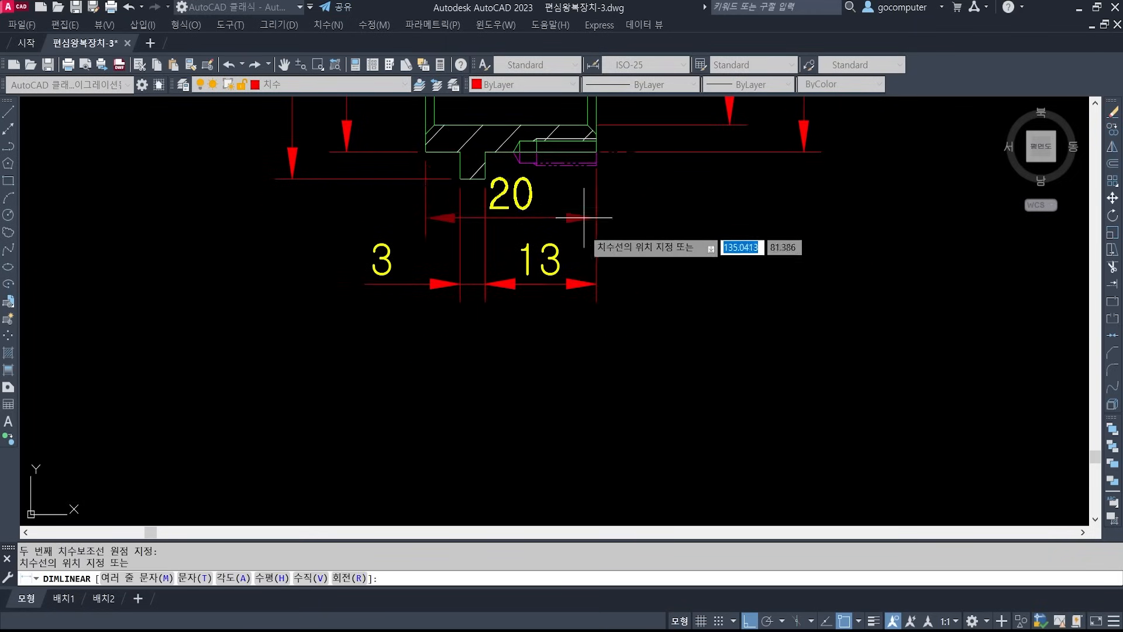
pyautogui.press('Escape')
# - Dimension the bush's overall length, placing the dimension line below the flange thickness and adjacent length dimensions
pyautogui.press('space')
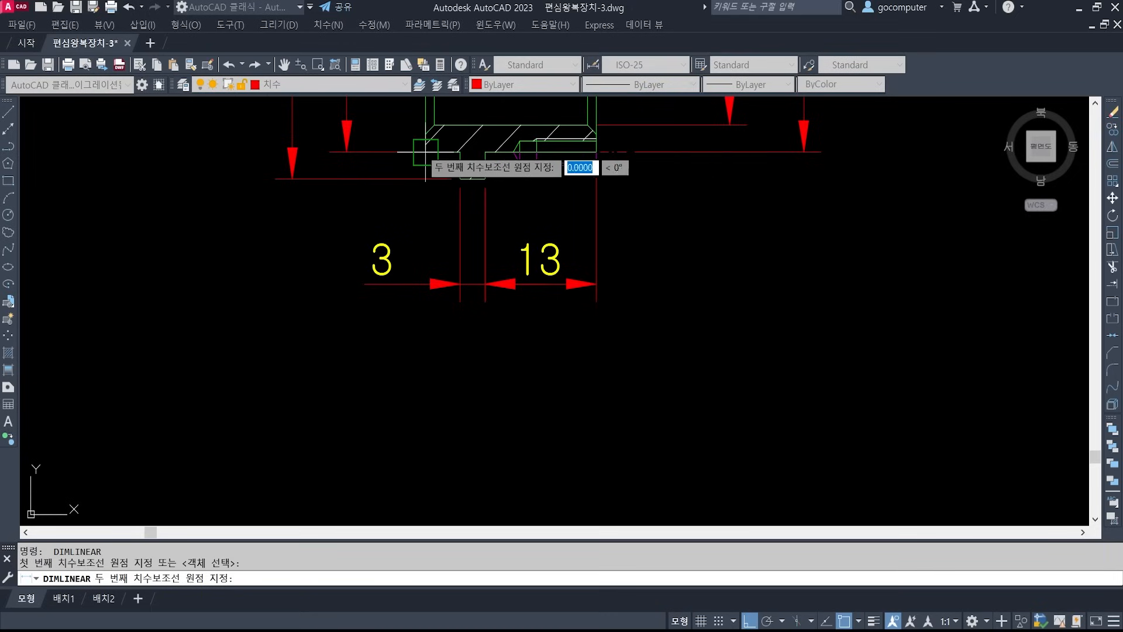
pyautogui.click(426, 151)
pyautogui.click(596, 153)
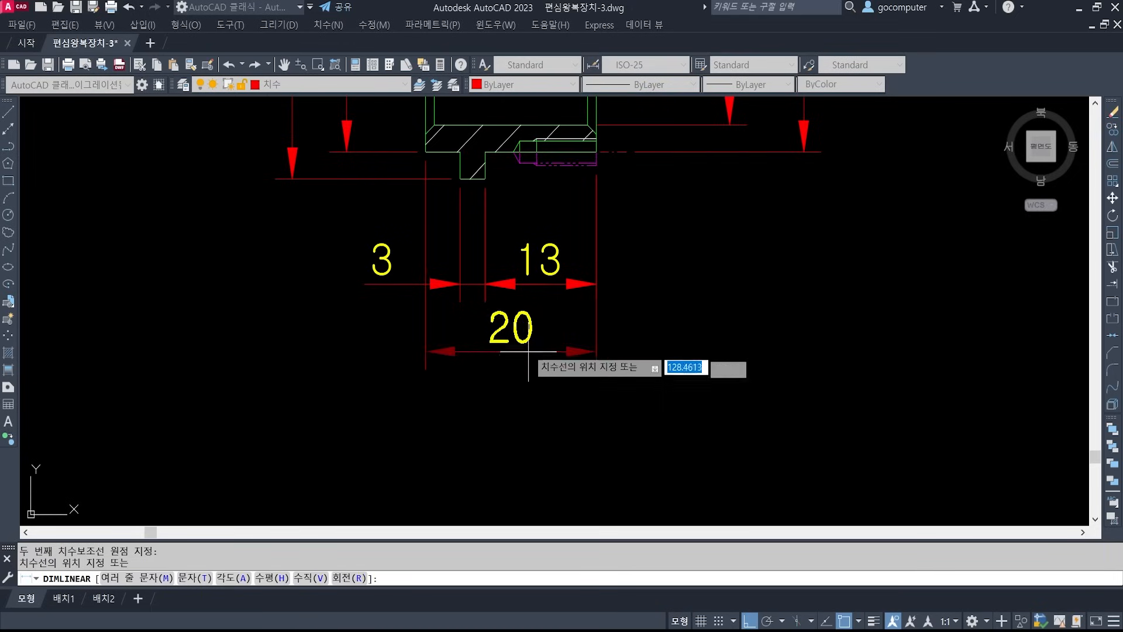
pyautogui.click(661, 361)
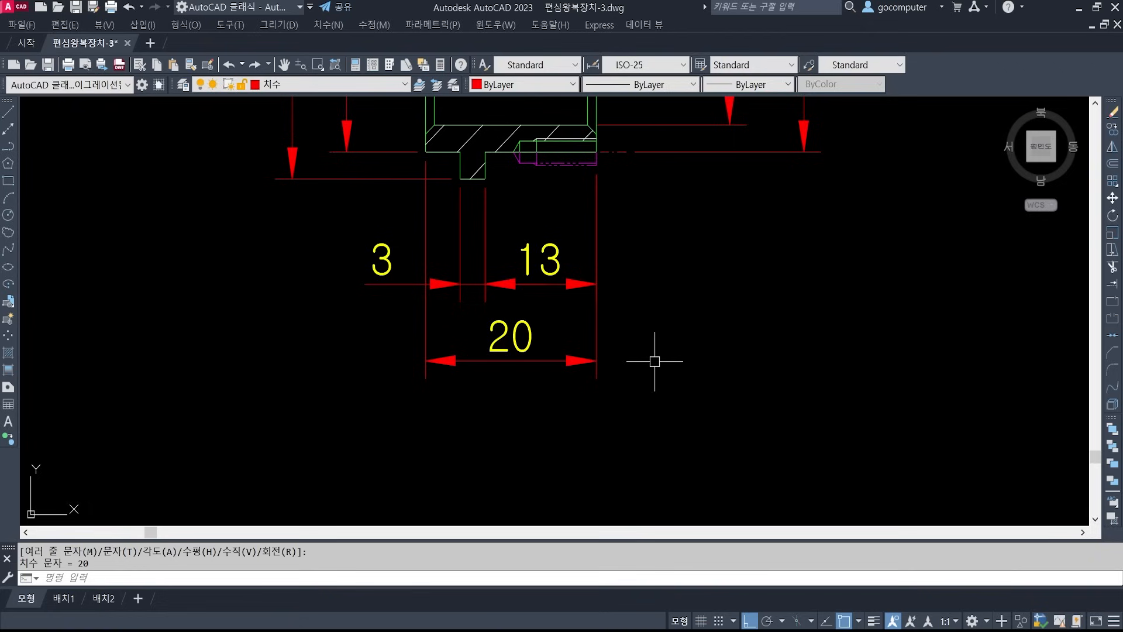
pyautogui.scroll(-2, 637, 296)
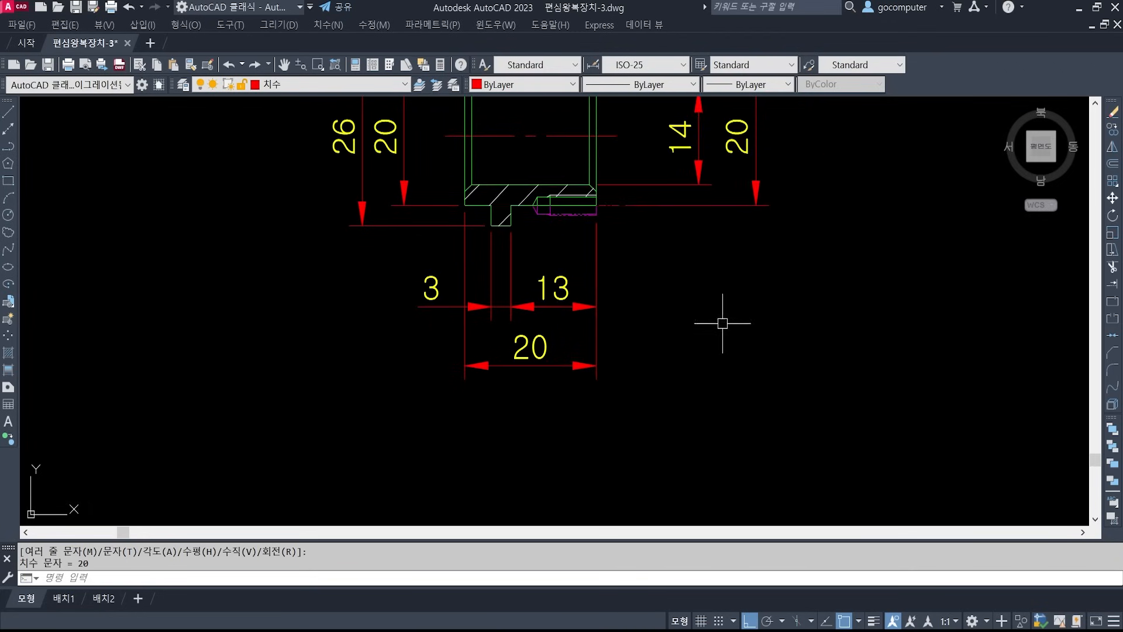
pyautogui.write('l')
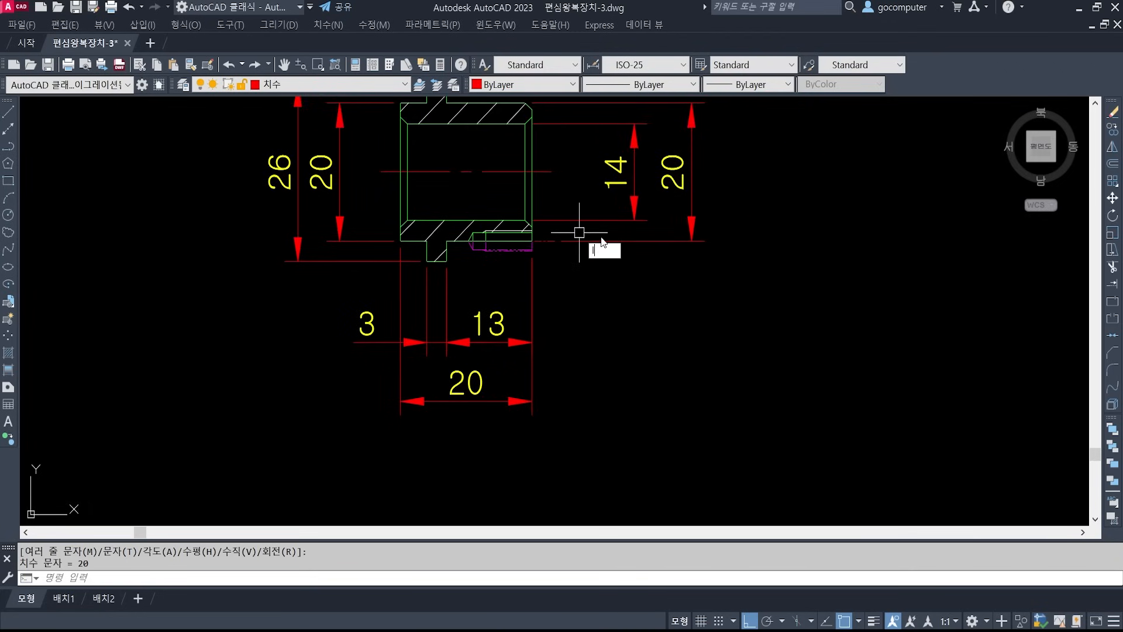
pyautogui.write('e')
pyautogui.press('Return')
pyautogui.press('Escape')
pyautogui.press('Escape')
# - Copy the M3 Dp7 leader note with its 1) mark from the flanged cover's section view to the end of the bush's threaded hole
pyautogui.write('co')
pyautogui.press('Return')
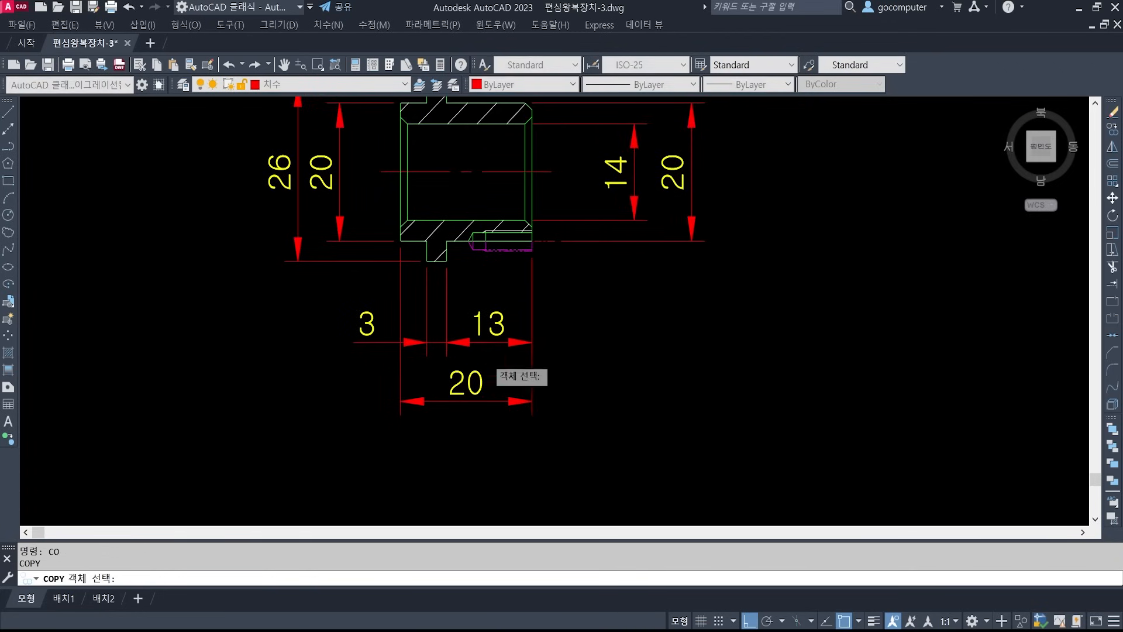
pyautogui.scroll(-5, 859, 251)
pyautogui.scroll(5, 679, 275)
pyautogui.scroll(5, 744, 240)
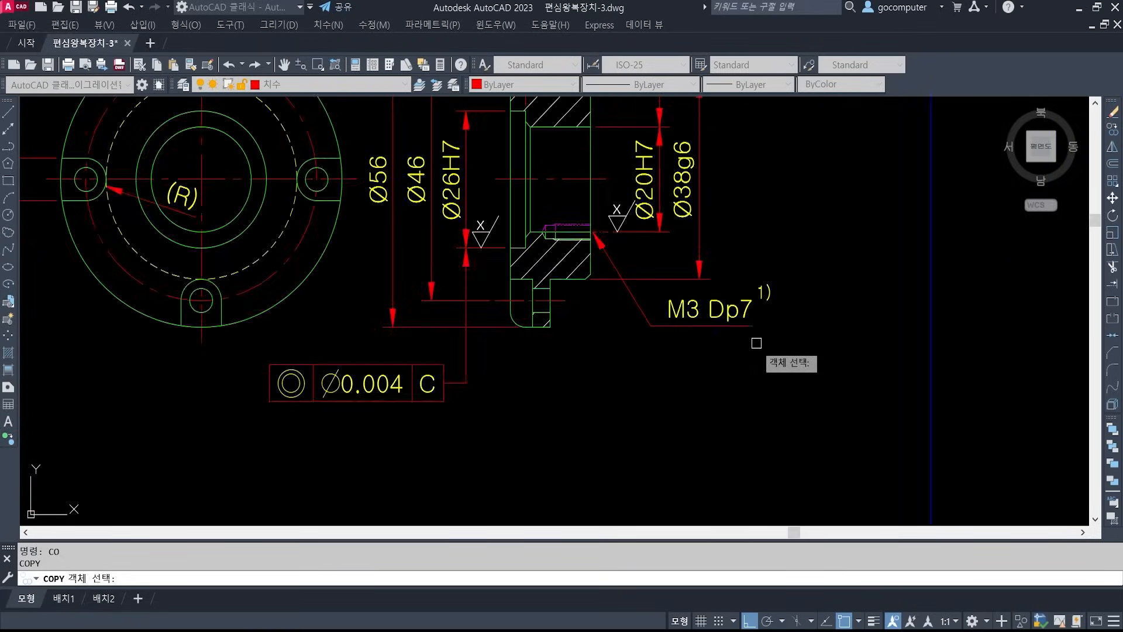
pyautogui.click(922, 331)
pyautogui.click(518, 189)
pyautogui.moveTo(519, 189); pyautogui.dragTo(577, 308, button='middle')
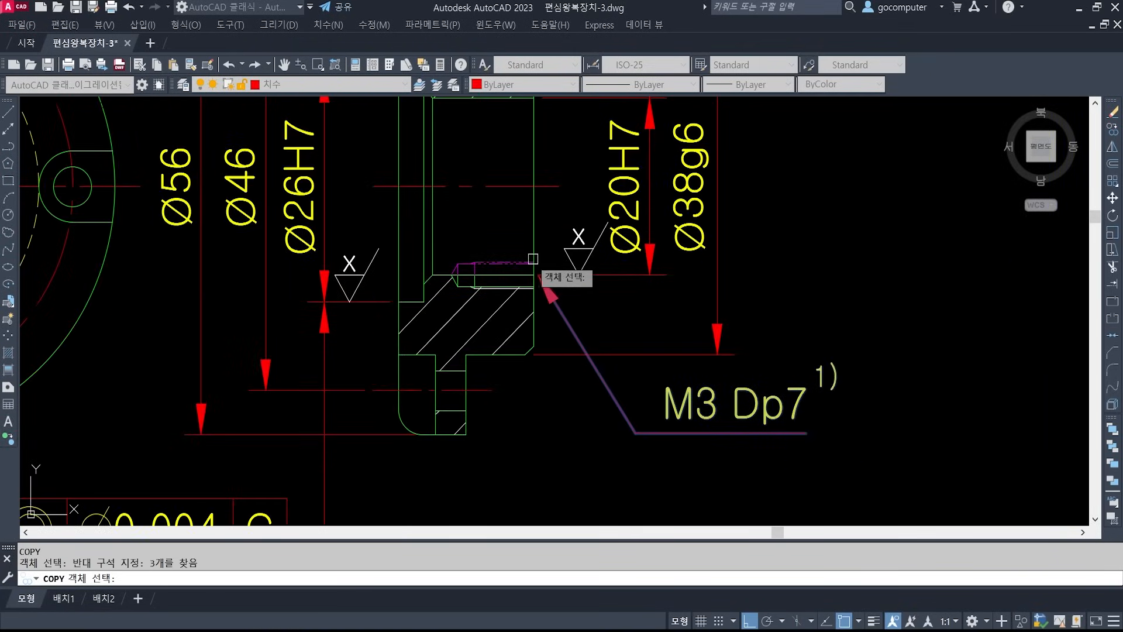
pyautogui.press('Return')
pyautogui.click(535, 273)
pyautogui.scroll(-5, 696, 270)
pyautogui.scroll(-1, 681, 264)
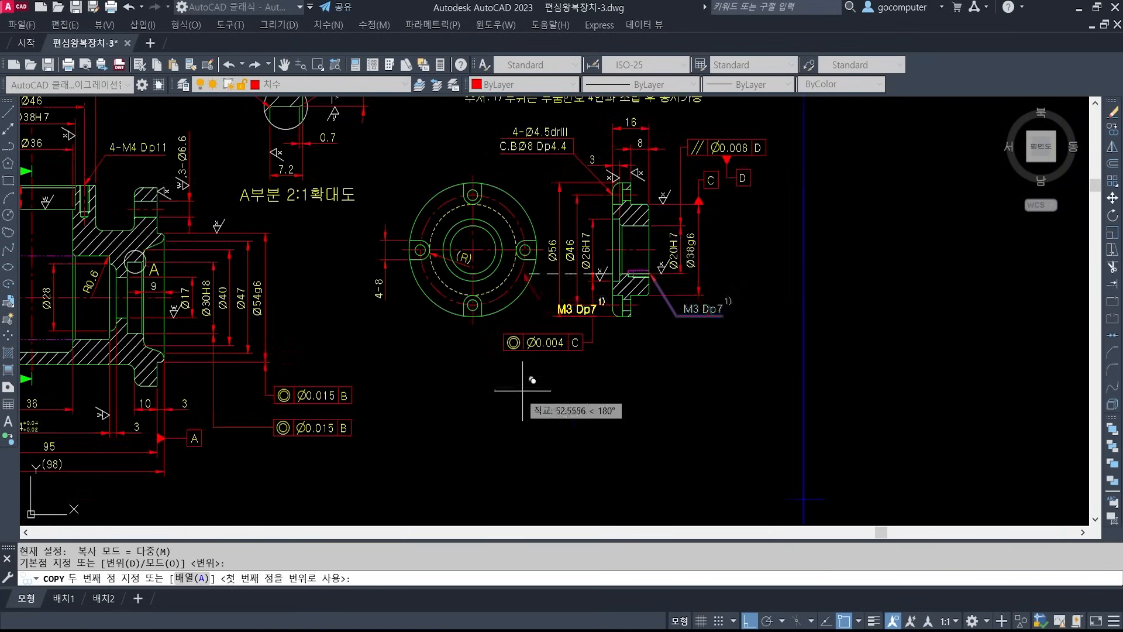
pyautogui.moveTo(482, 442); pyautogui.dragTo(767, 143, button='middle')
pyautogui.moveTo(439, 373); pyautogui.dragTo(790, 165, button='middle')
pyautogui.moveTo(486, 347); pyautogui.dragTo(651, 288, button='middle')
pyautogui.scroll(8, 604, 216)
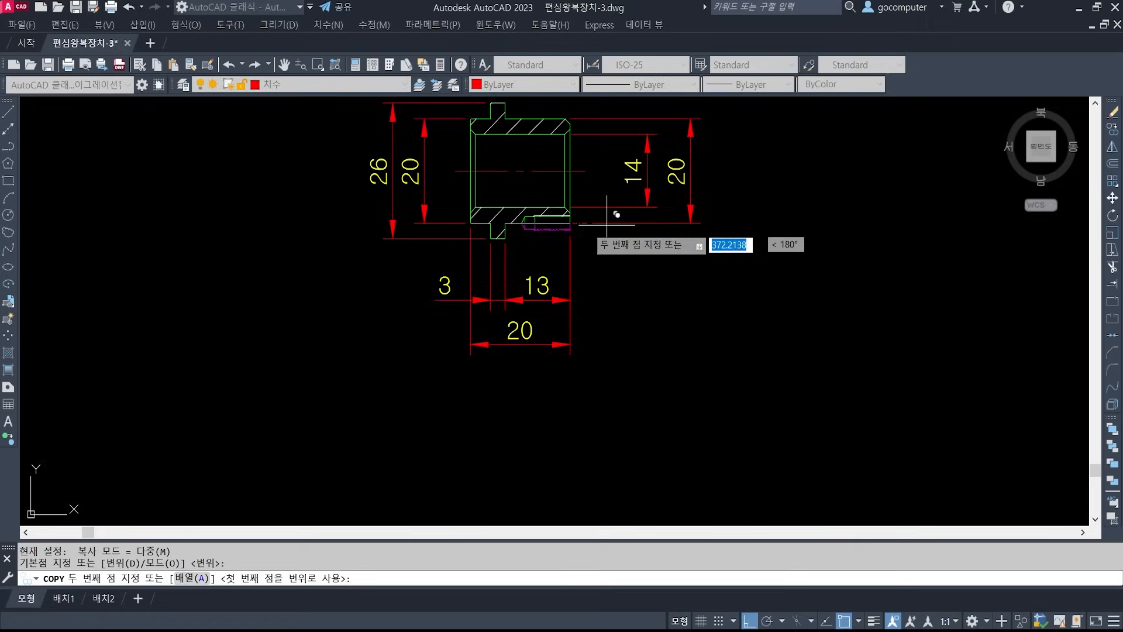
pyautogui.click(591, 207)
pyautogui.press('Return')
pyautogui.scroll(-8, 599, 199)
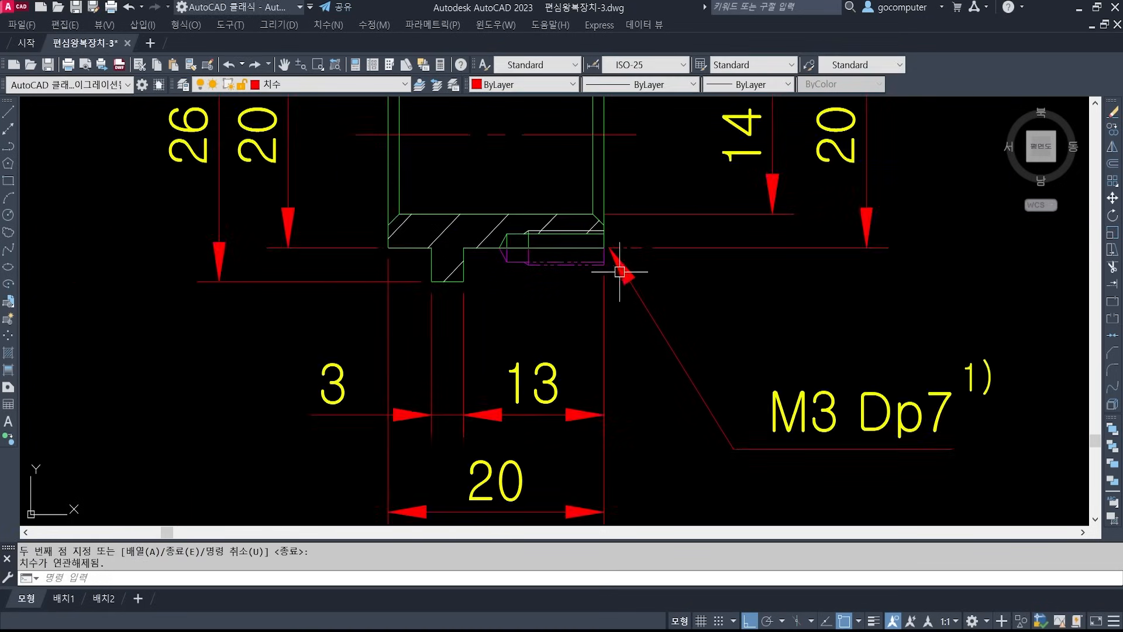
# - Change the superscript mark of the bush's M3 Dp7 note to 2)
pyautogui.moveTo(933, 290); pyautogui.dragTo(821, 301, button='middle')
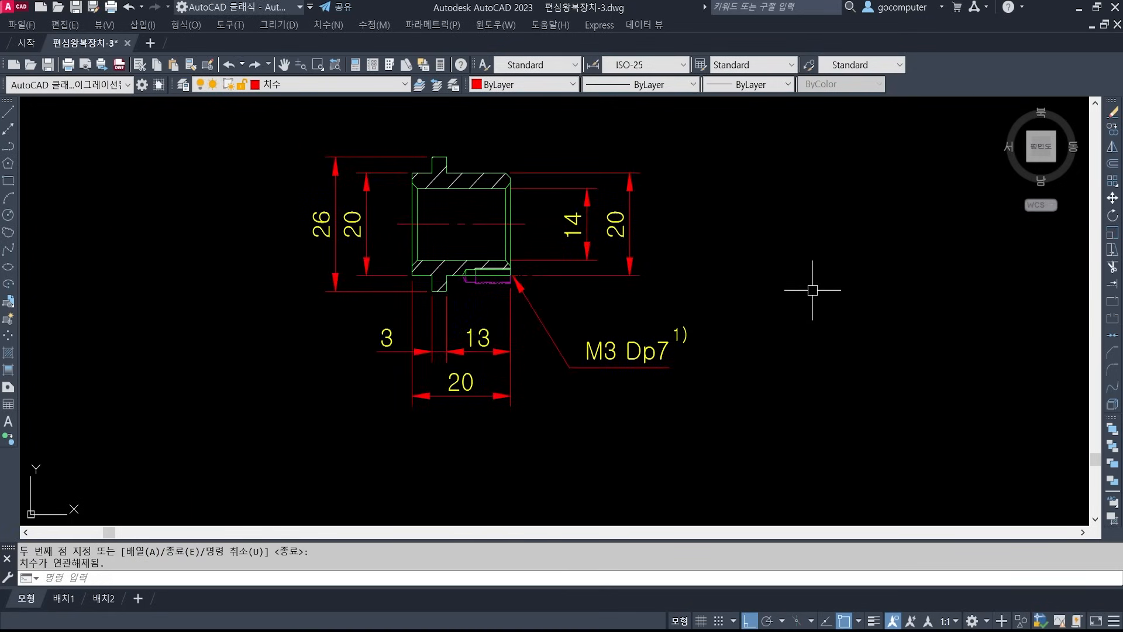
pyautogui.write('ed')
pyautogui.press('Return')
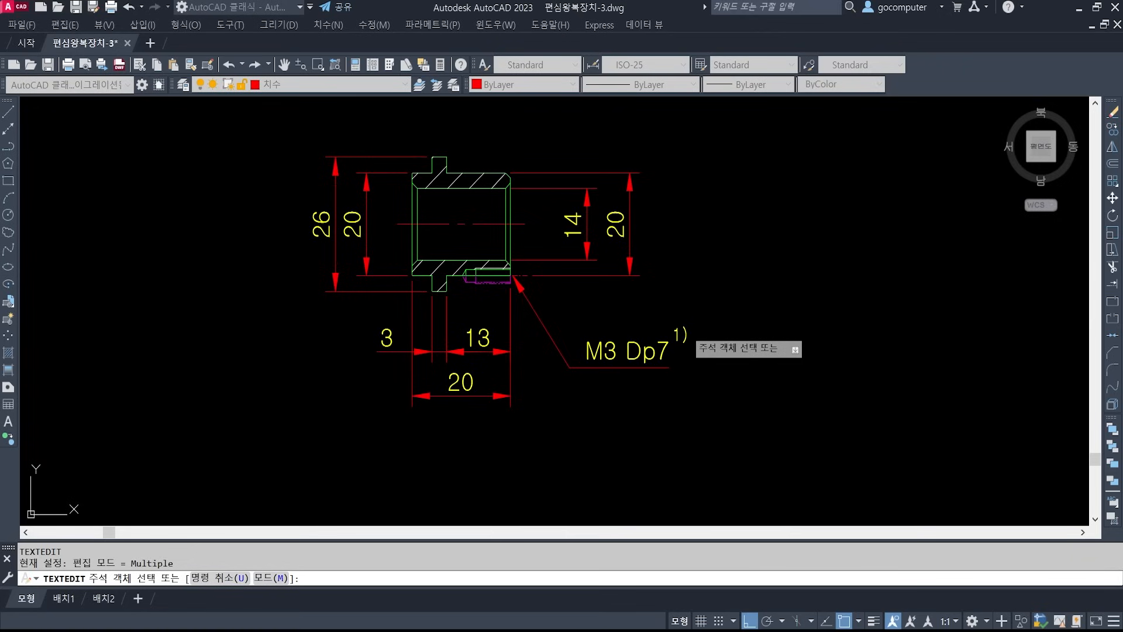
pyautogui.click(681, 336)
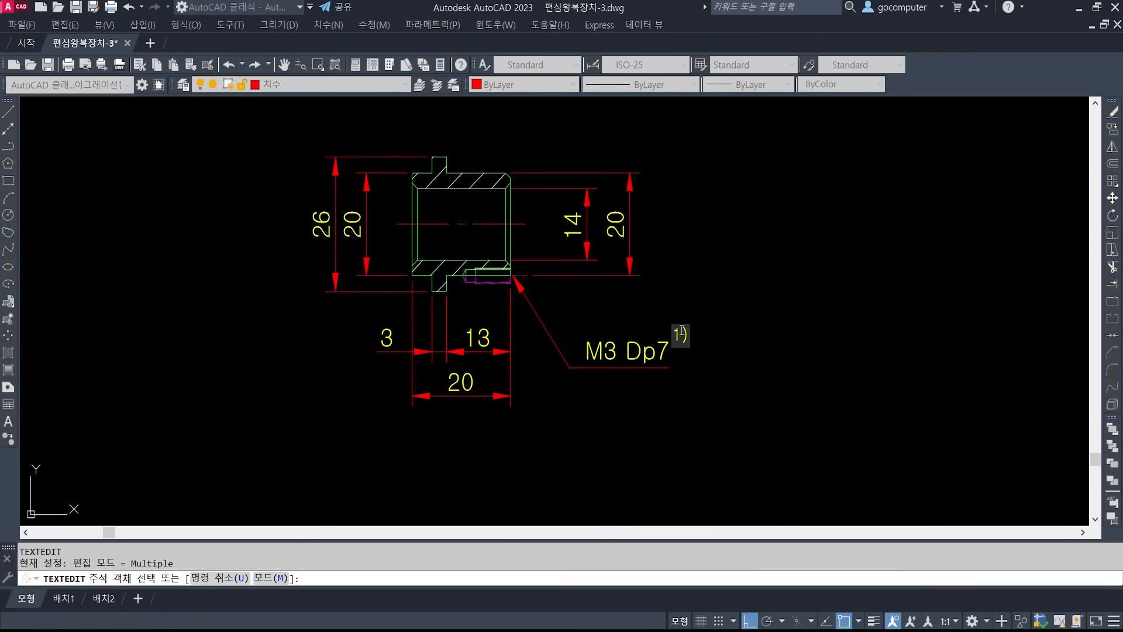
pyautogui.press('Return')
pyautogui.press('Return')
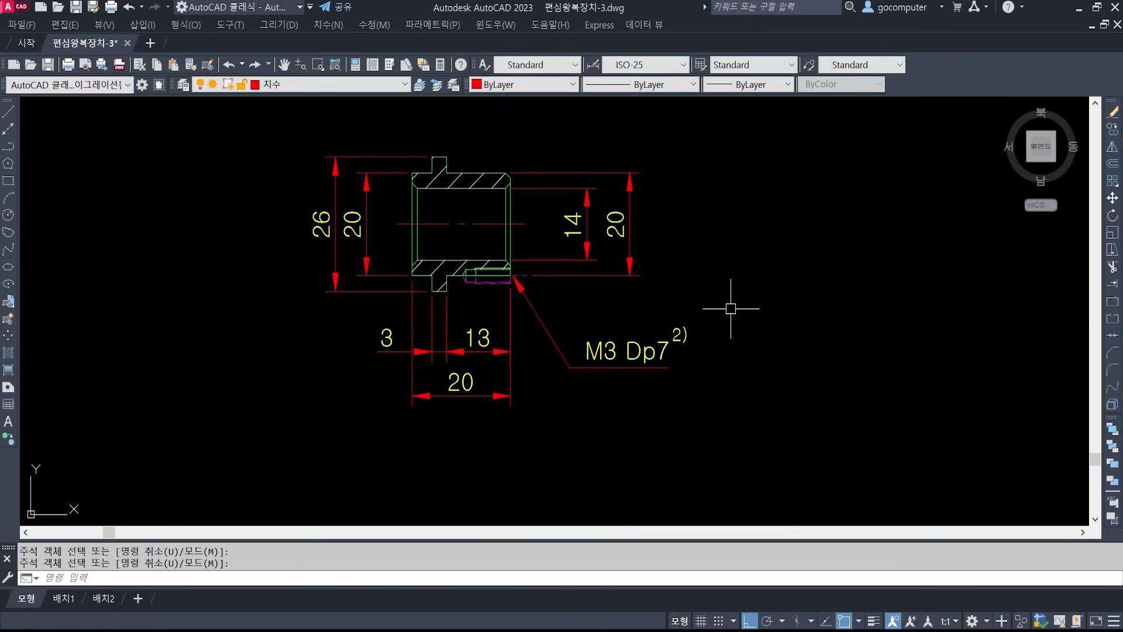
# - Check the guide bush's fit in the reference assembly image and edit the flange's outside diameter dimension text to Ø26g6
pyautogui.scroll(-2, 459, 304)
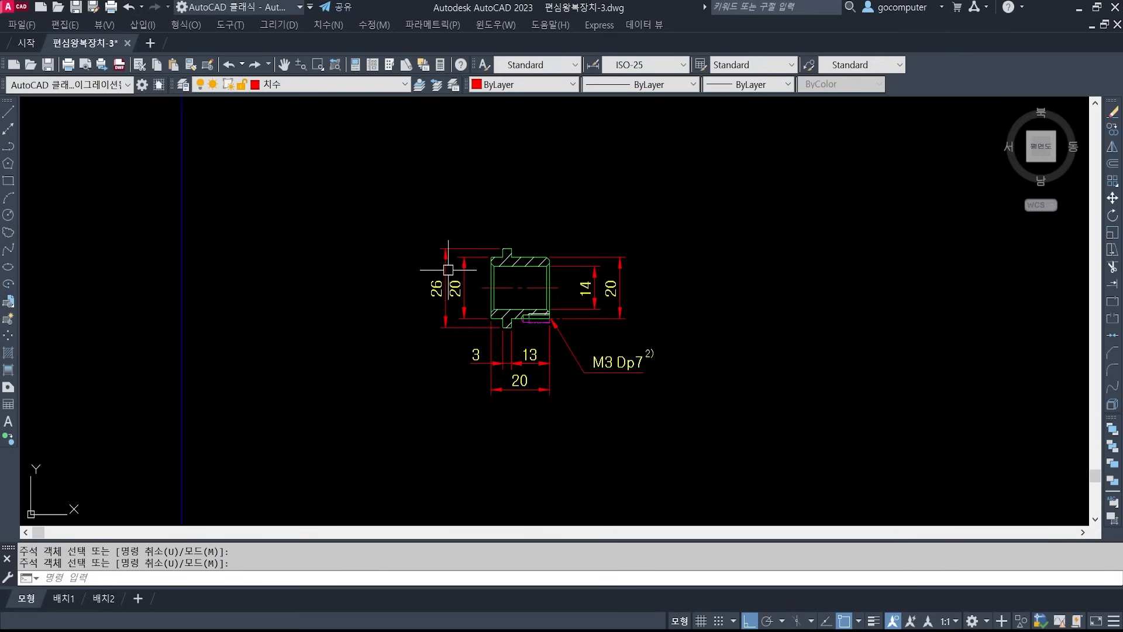
pyautogui.scroll(1, 448, 270)
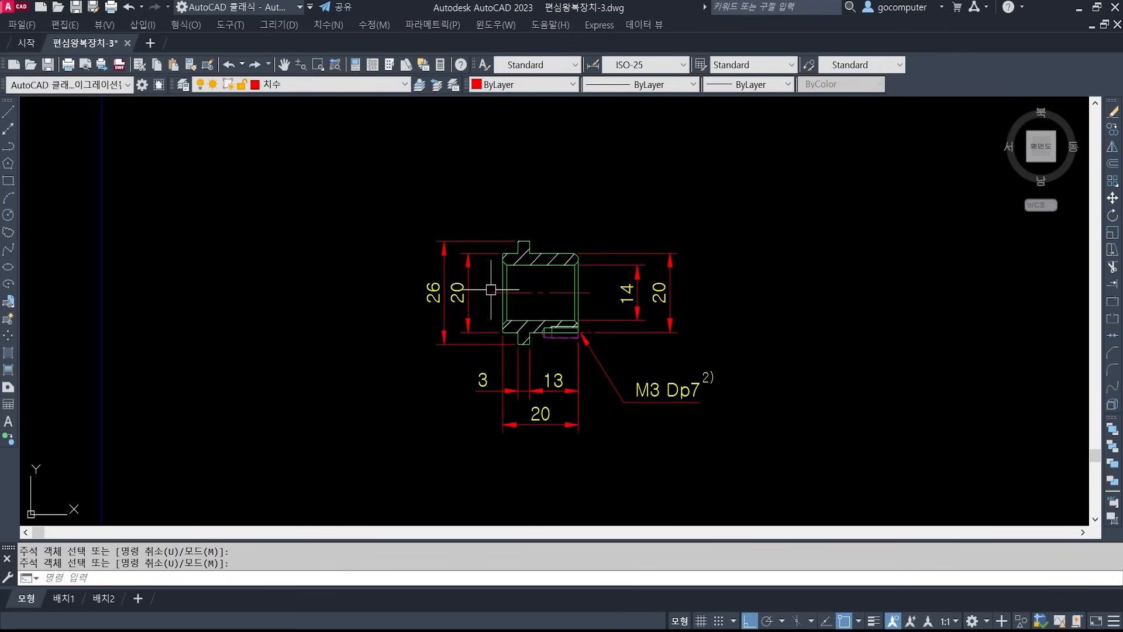
pyautogui.press('Return')
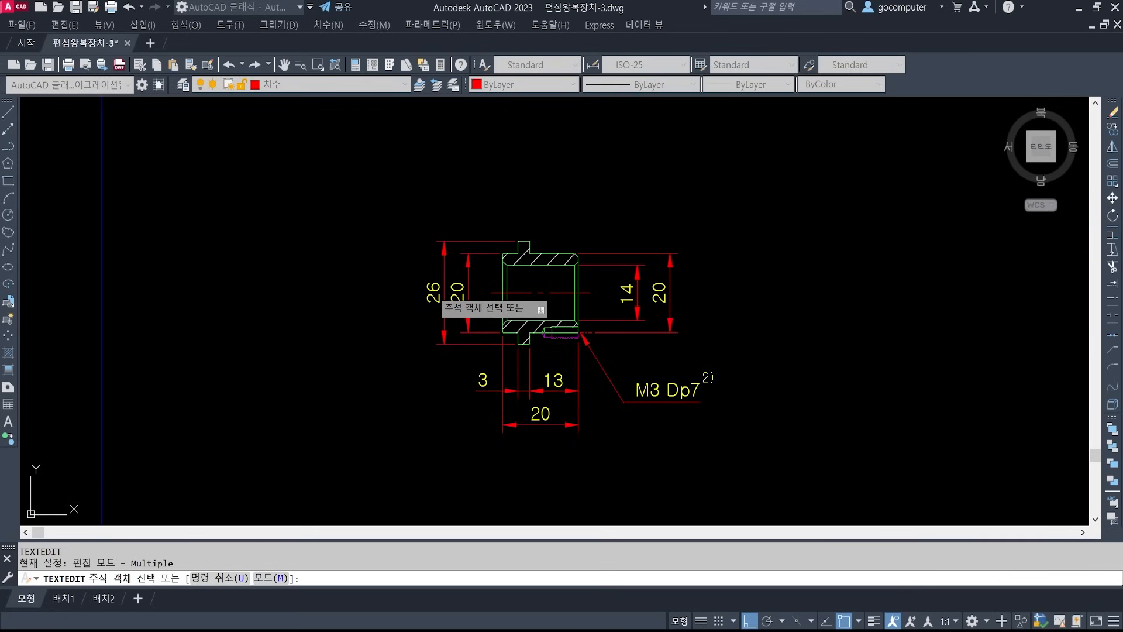
pyautogui.click(433, 292)
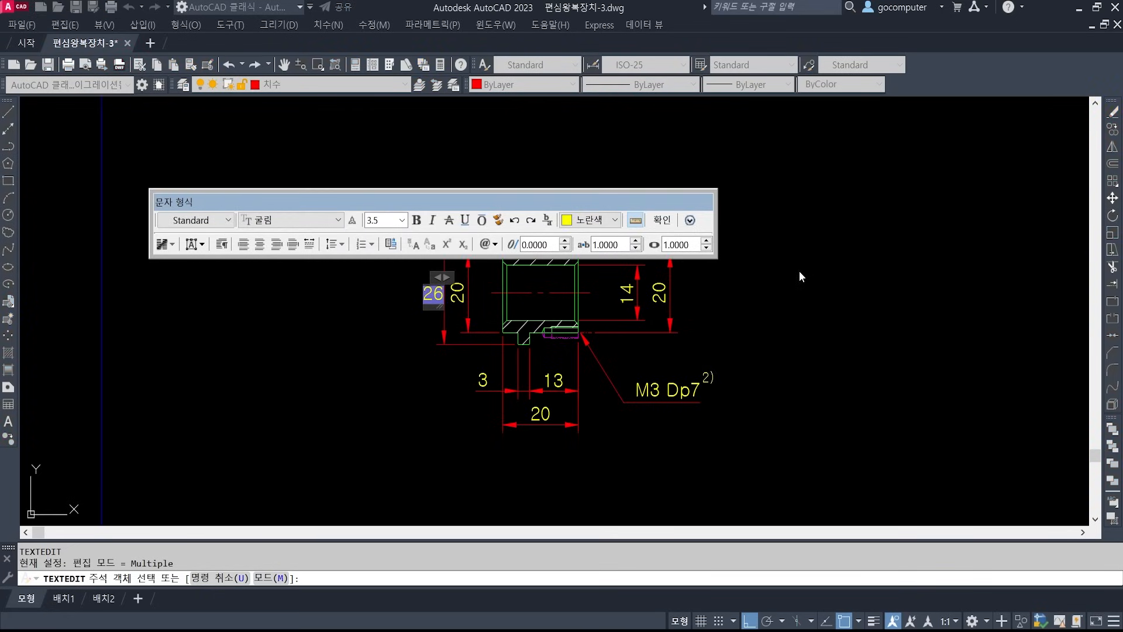
pyautogui.scroll(2, 532, 311)
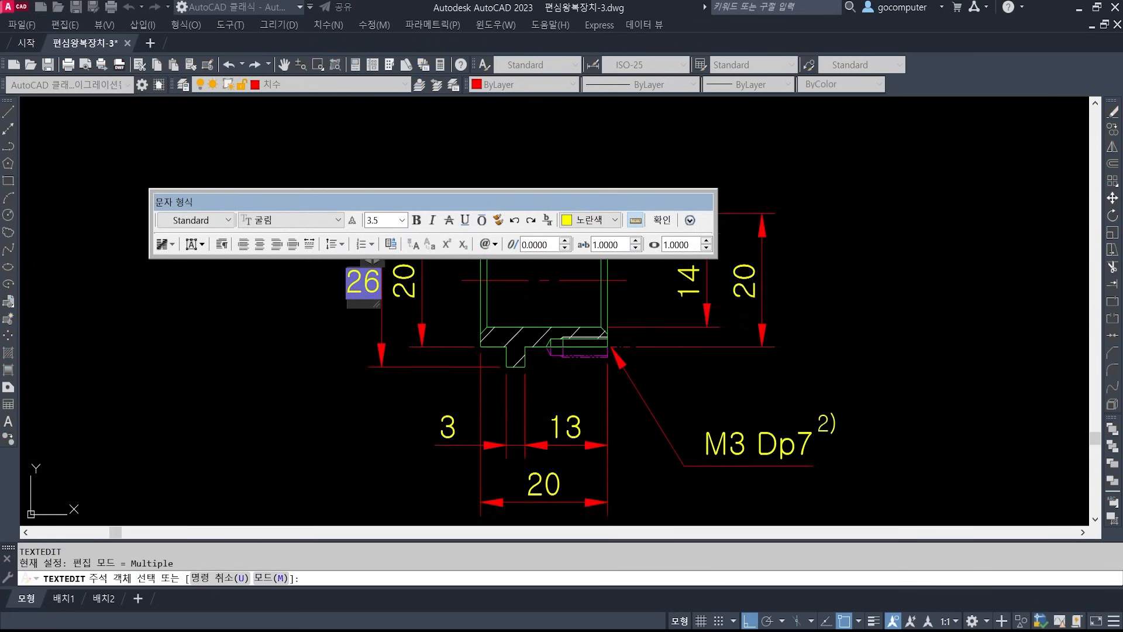
pyautogui.hotkey('alt', 'Tab')
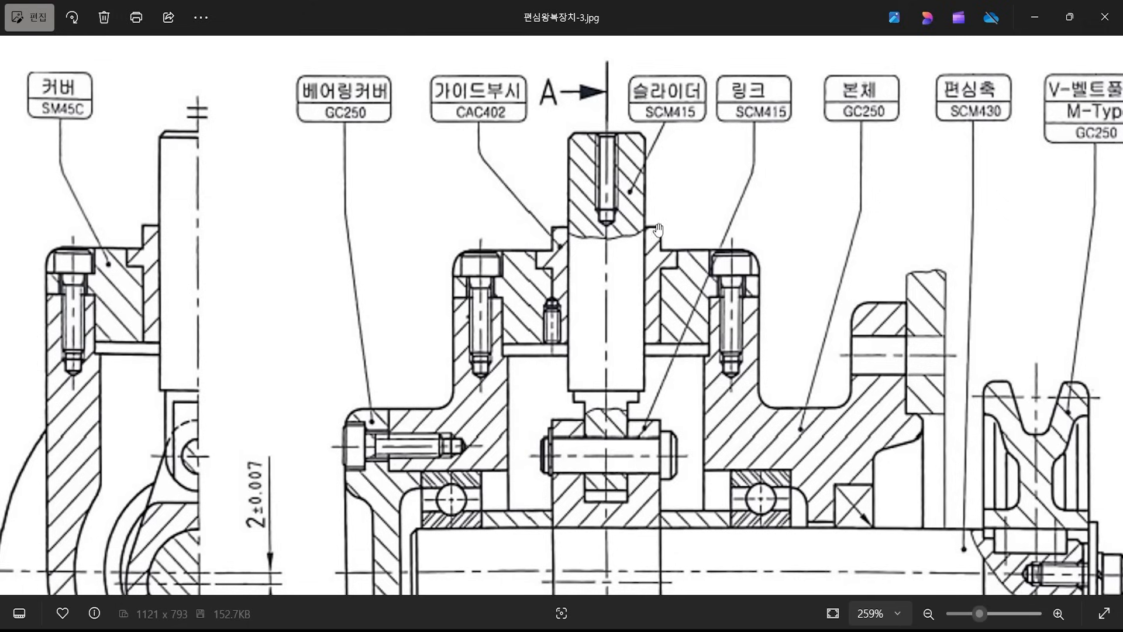
pyautogui.hotkey('alt', 'Tab')
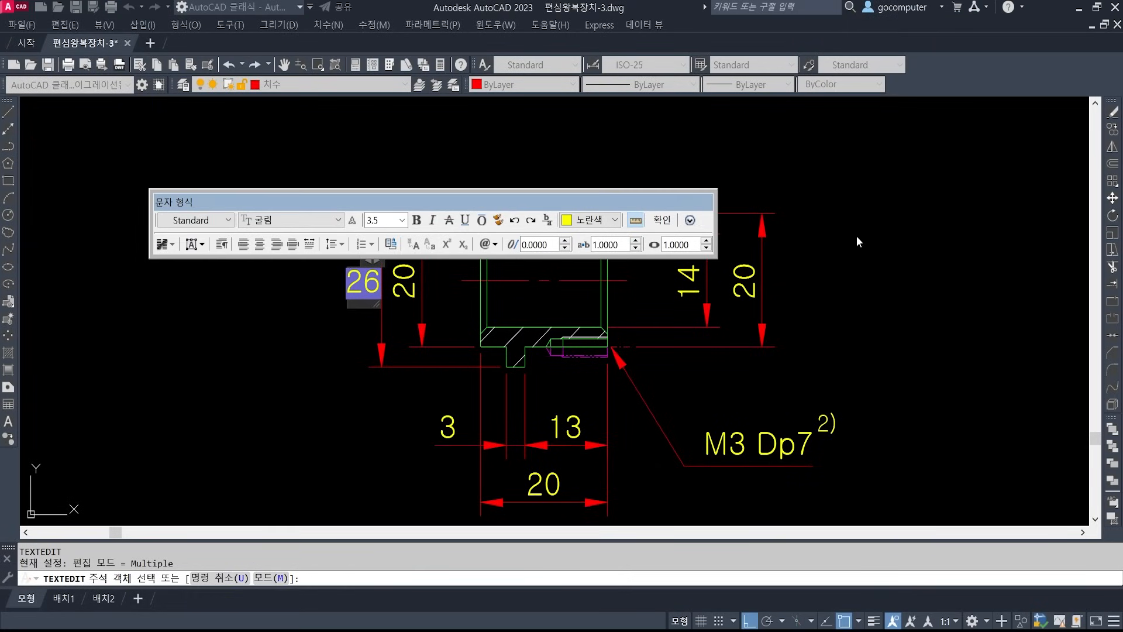
pyautogui.write('%%c')
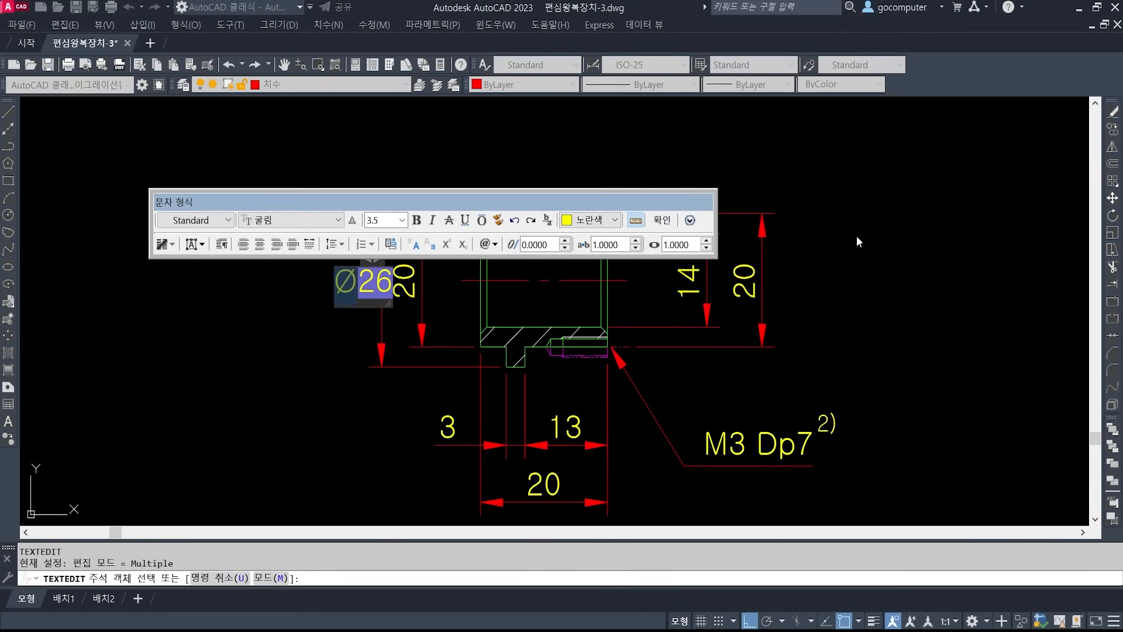
pyautogui.write('g6')
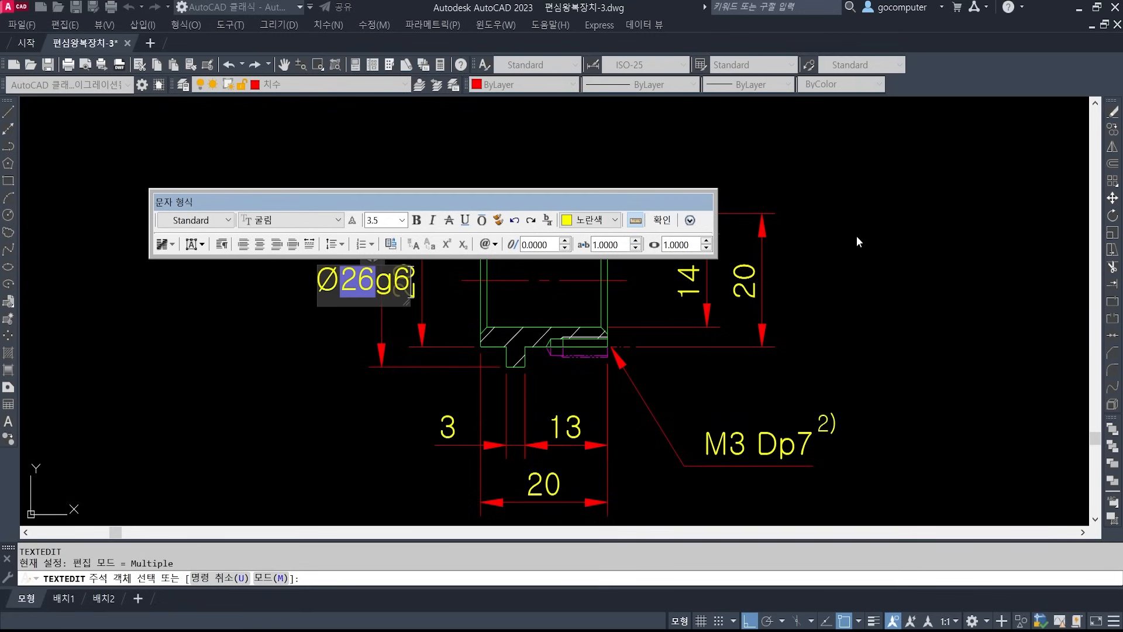
pyautogui.click(808, 303)
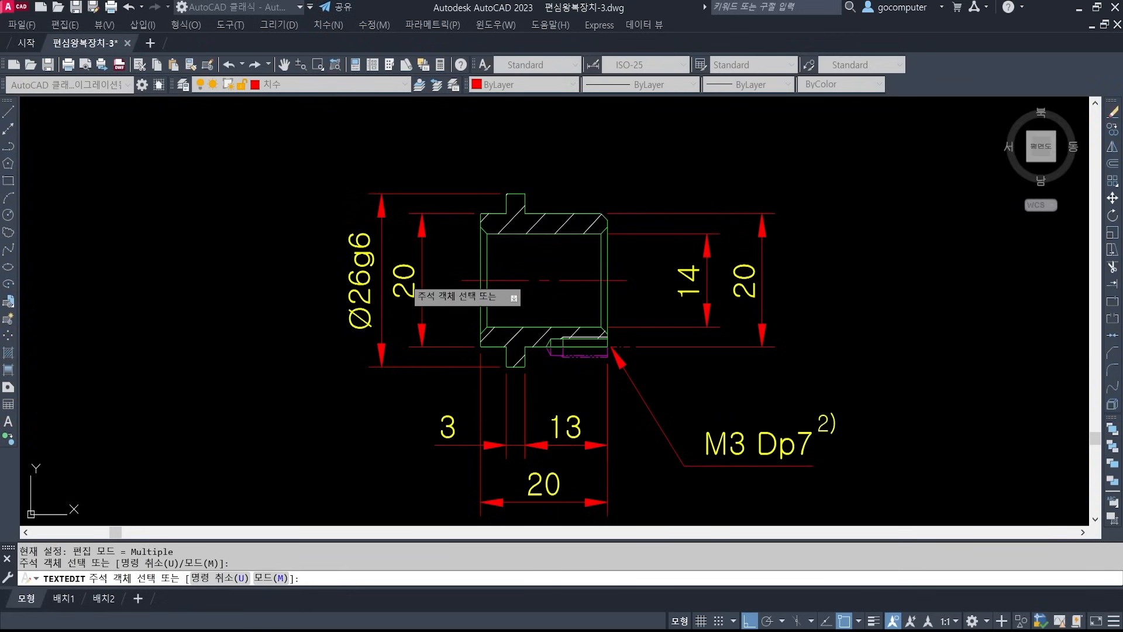
# - Add the diameter symbol to the short flange-end section's dimension so it reads Ø20
pyautogui.click(404, 279)
pyautogui.write('%%c')
pyautogui.click(792, 325)
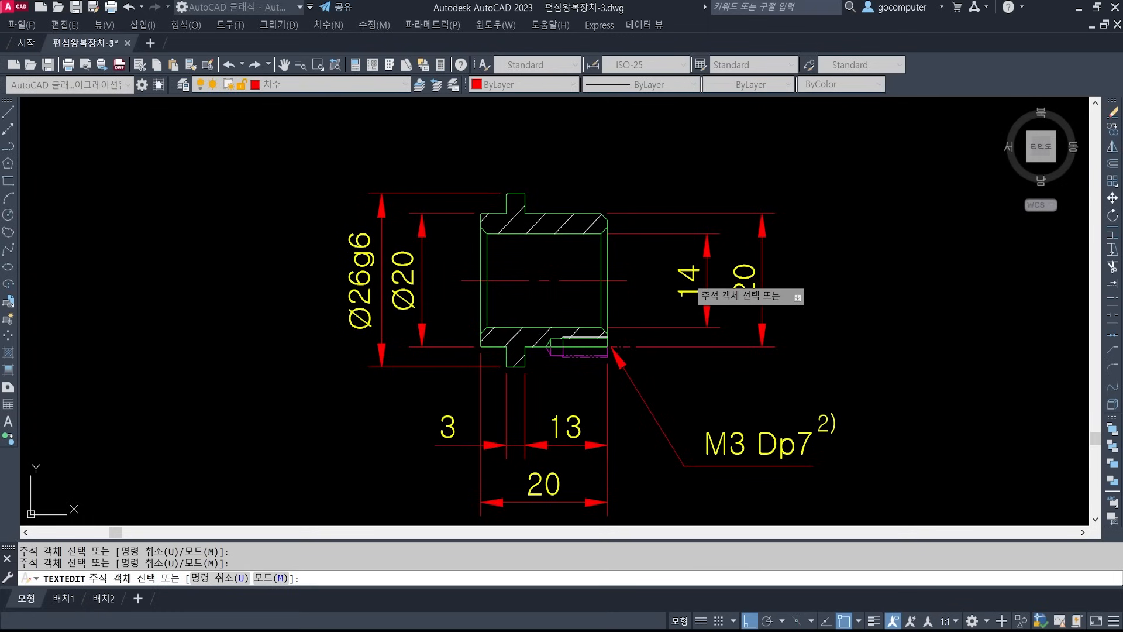
# - Edit the bore's diameter dimension text to Ø14H7
pyautogui.click(692, 286)
pyautogui.write('%%c')
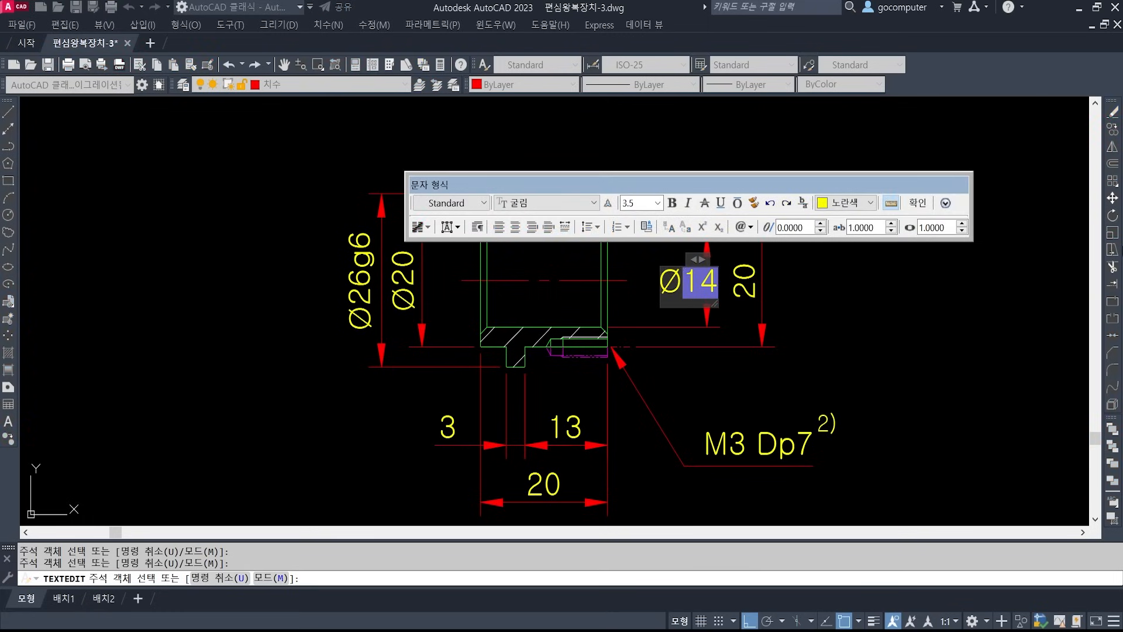
pyautogui.write('H7')
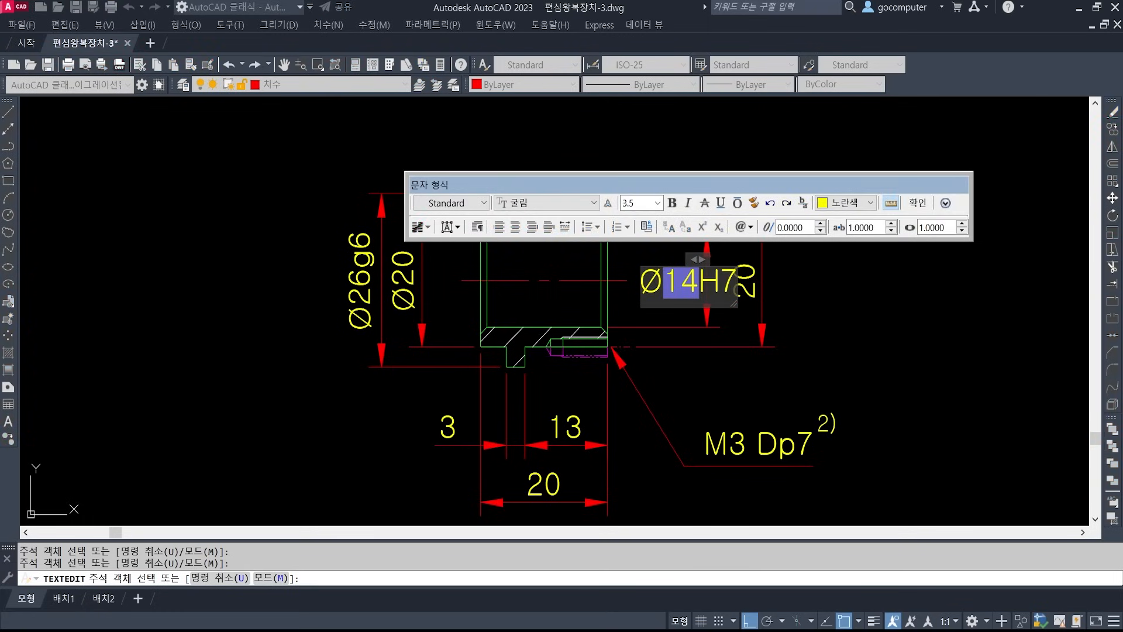
pyautogui.click(749, 310)
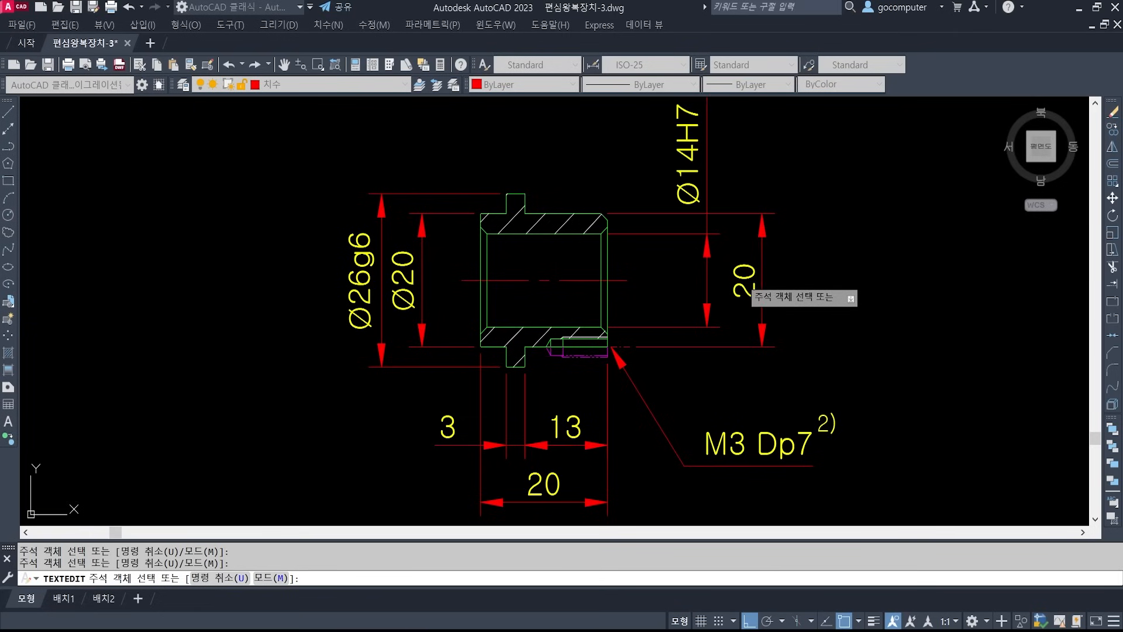
# - Edit the outside diameter dimension at the bush's threaded-hole end to Ø20g6 and finish the text editing
pyautogui.click(745, 286)
pyautogui.write('%%c')
pyautogui.press('Return')
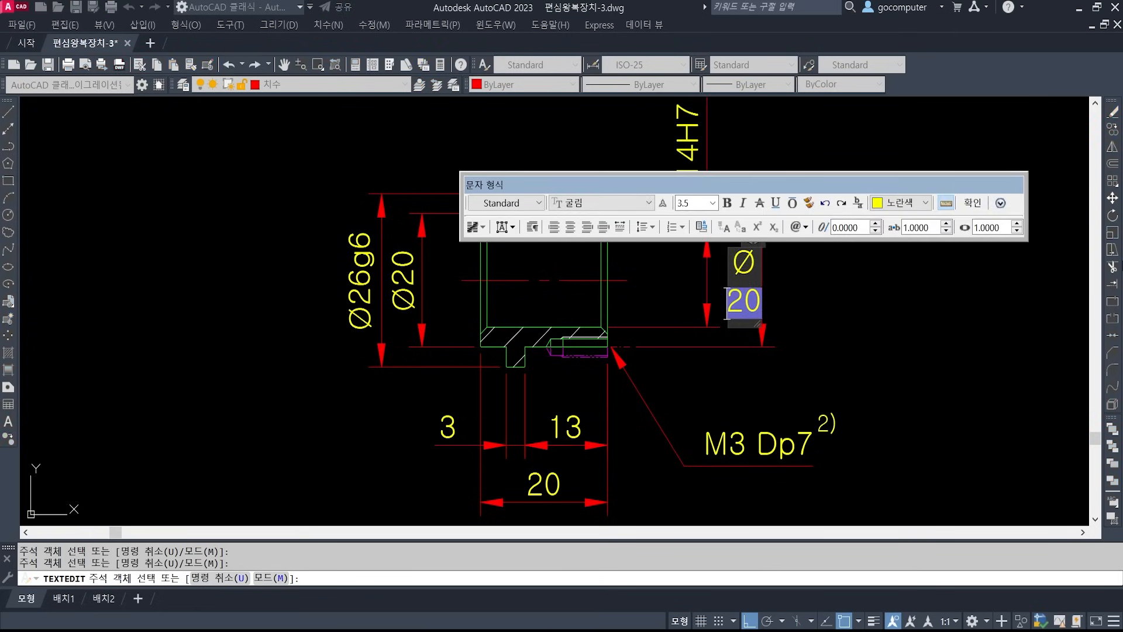
pyautogui.press('BackSpace')
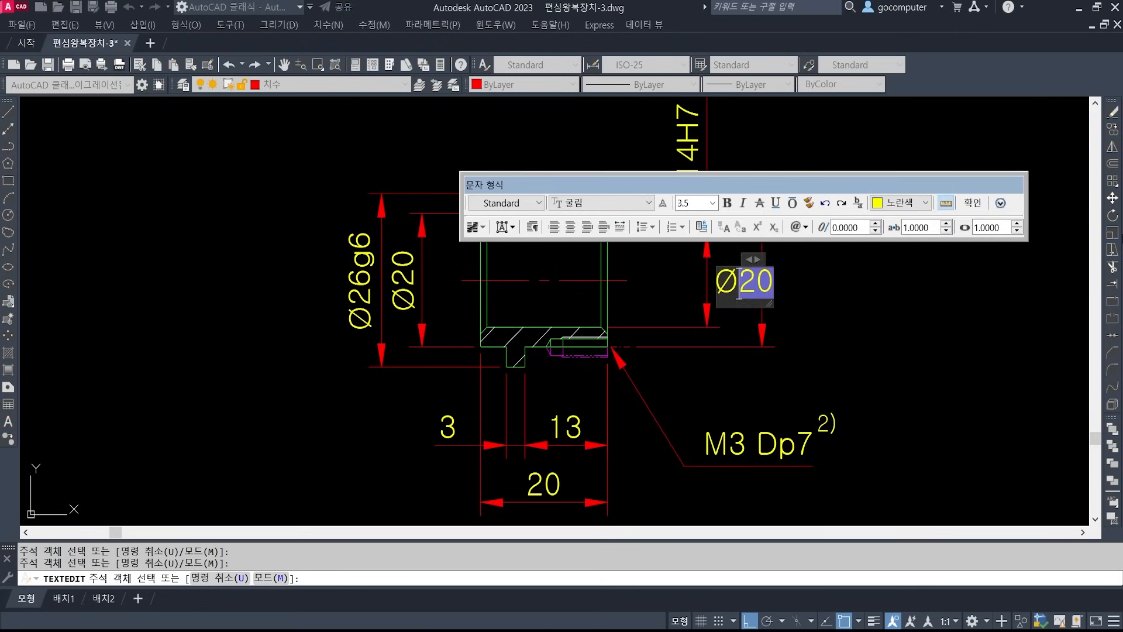
pyautogui.write('G')
pyautogui.press('BackSpace')
pyautogui.write('g6')
pyautogui.press('BackSpace')
pyautogui.press('BackSpace')
pyautogui.write('g6')
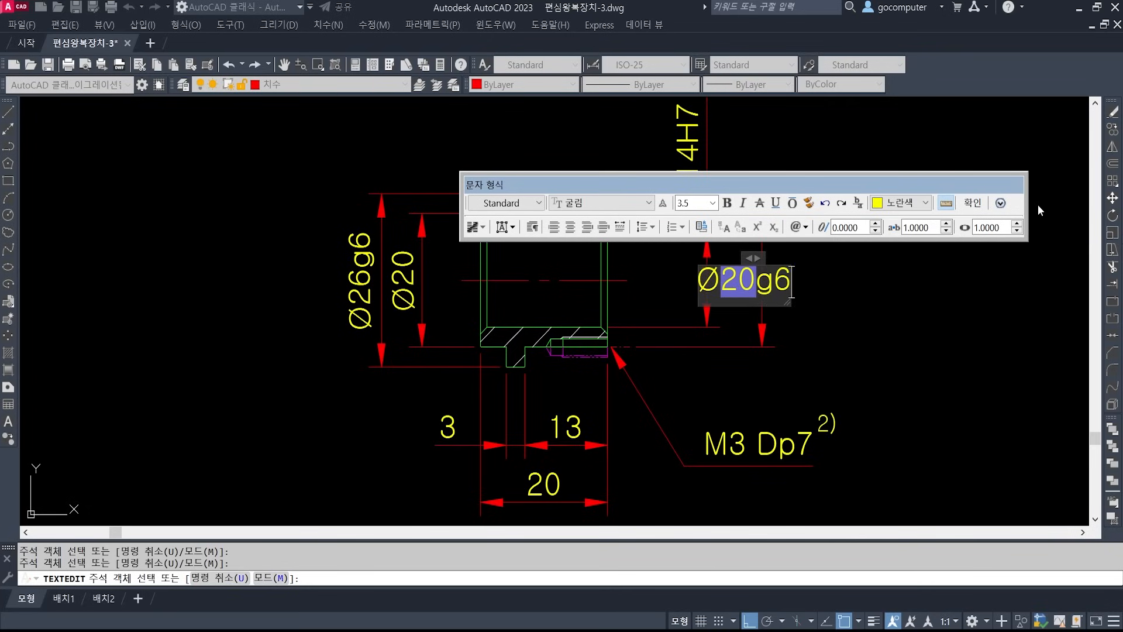
pyautogui.click(1038, 204)
pyautogui.press('Escape')
pyautogui.press('Escape')
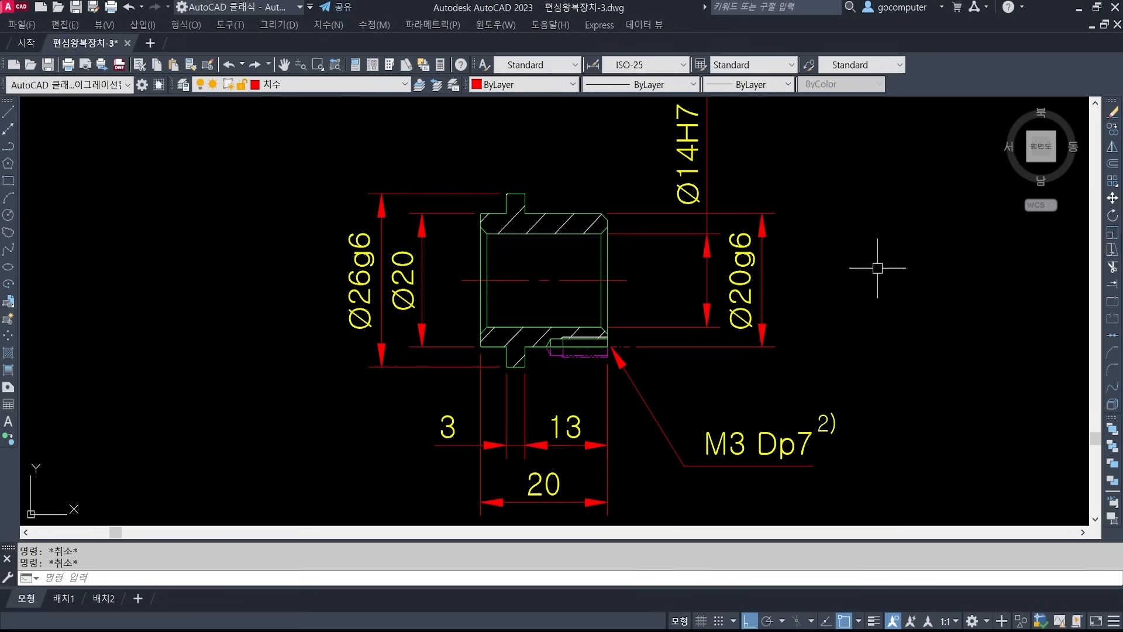
pyautogui.scroll(-2, 854, 336)
pyautogui.moveTo(853, 336); pyautogui.dragTo(836, 366, button='middle')
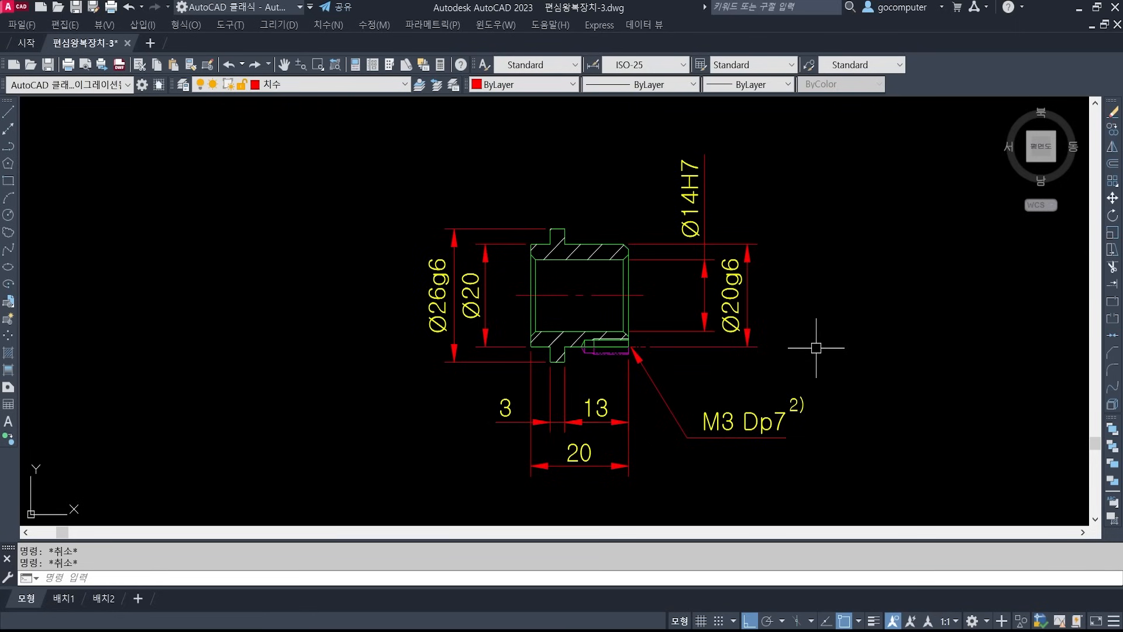
pyautogui.moveTo(773, 423); pyautogui.dragTo(774, 387, button='middle')
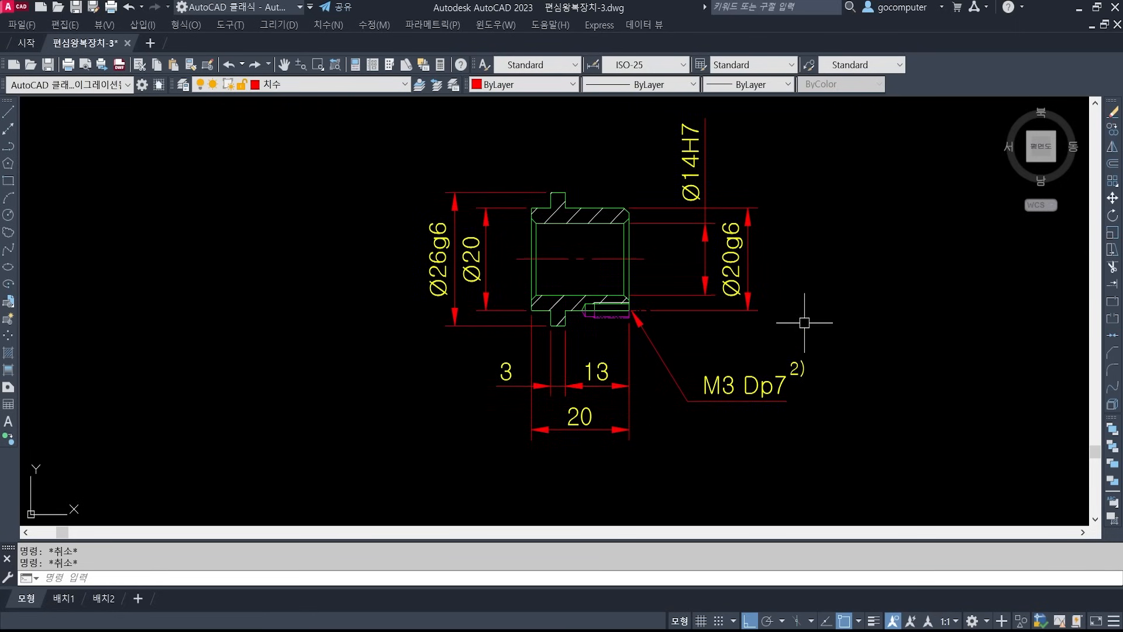
pyautogui.moveTo(750, 300); pyautogui.dragTo(740, 313, button='middle')
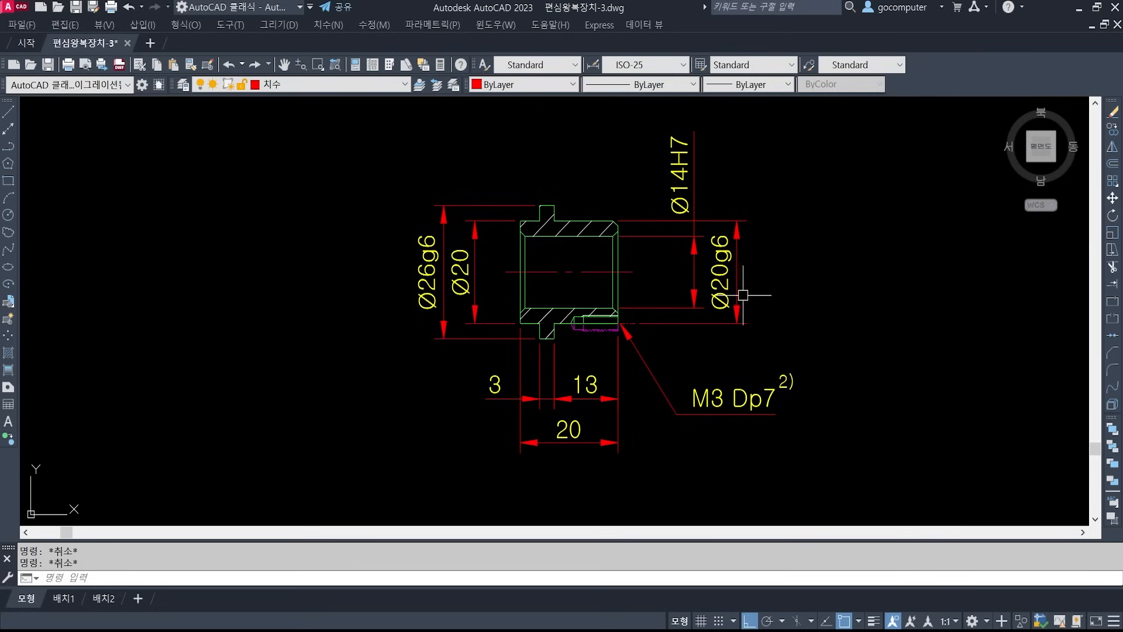
pyautogui.moveTo(795, 292); pyautogui.dragTo(773, 313, button='middle')
# - Start a quick leader and set its arrowhead to the filled datum triangle (데이텀 삼각형 채우기)
pyautogui.press('Return')
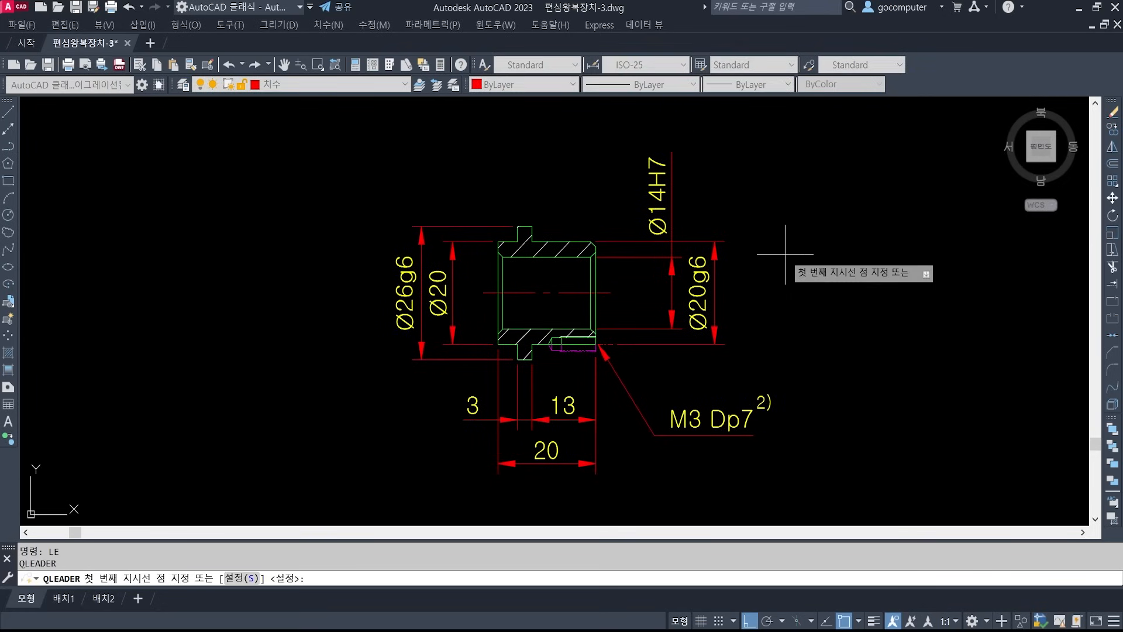
pyautogui.write('s')
pyautogui.press('Return')
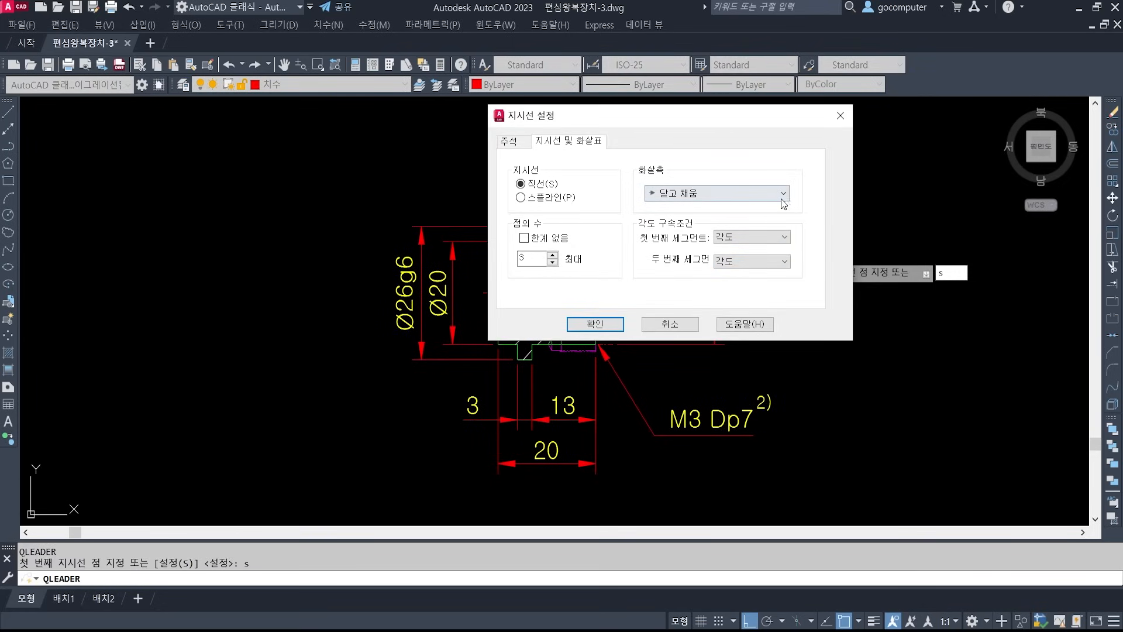
pyautogui.click(718, 193)
pyautogui.click(742, 209)
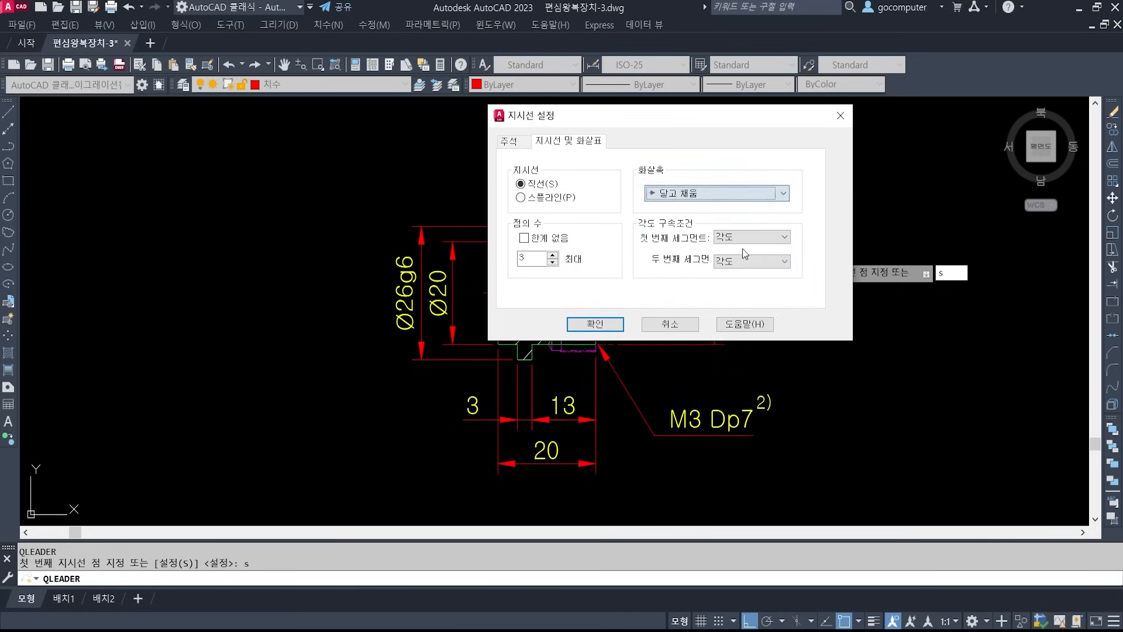
pyautogui.click(771, 191)
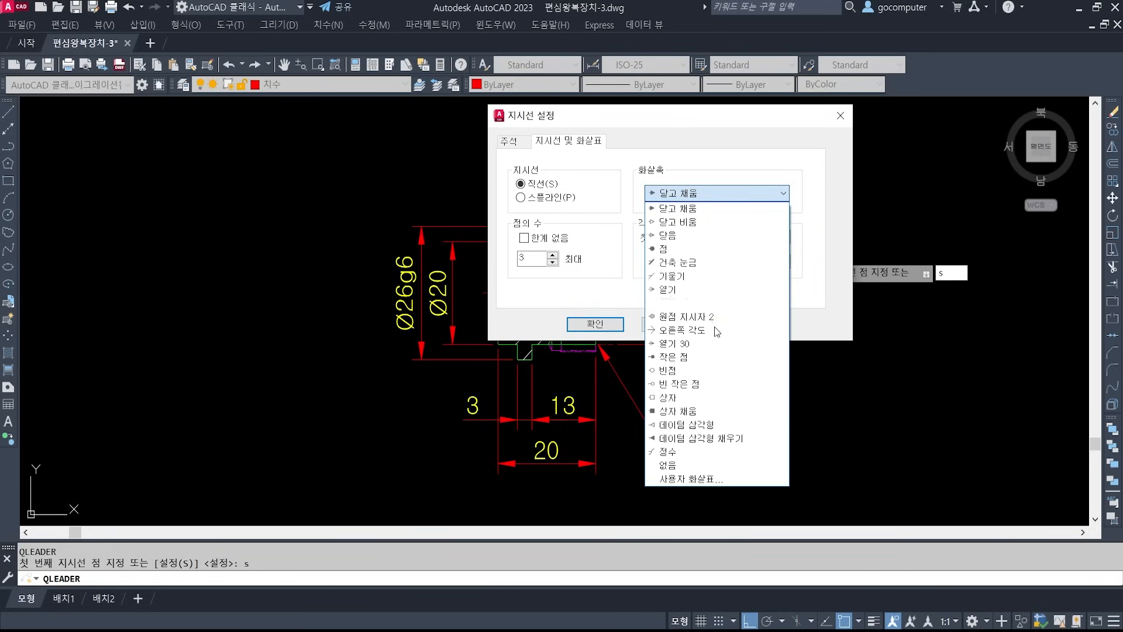
pyautogui.click(711, 436)
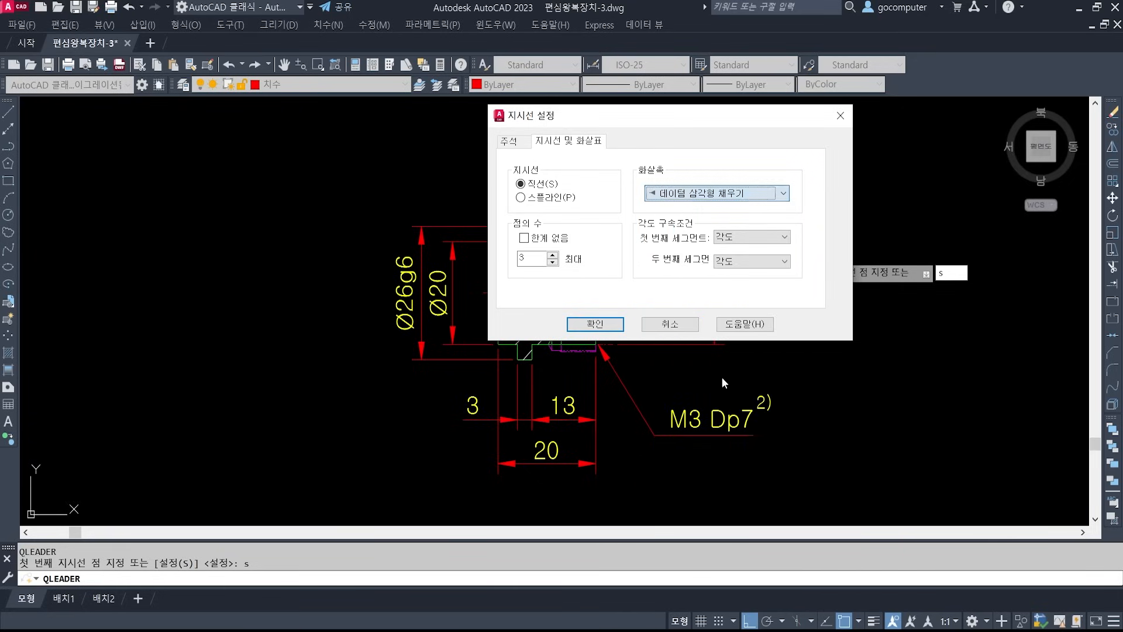
pyautogui.click(595, 324)
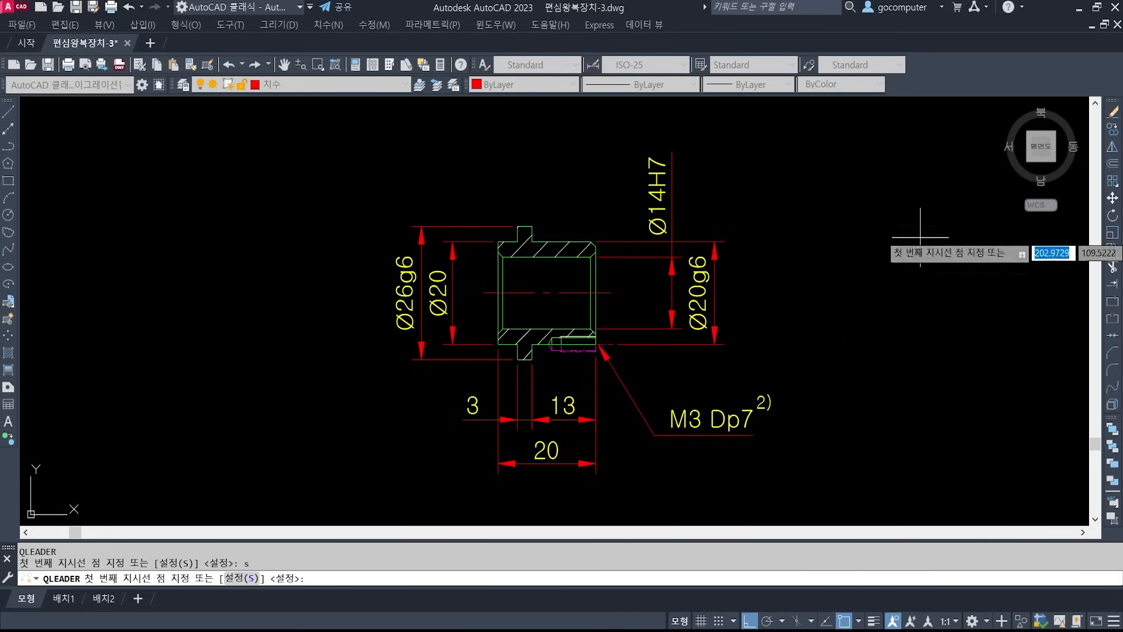
# - Place the datum leader upward from the upper end of the Ø20g6 dimension and label the datum E
pyautogui.click(709, 236)
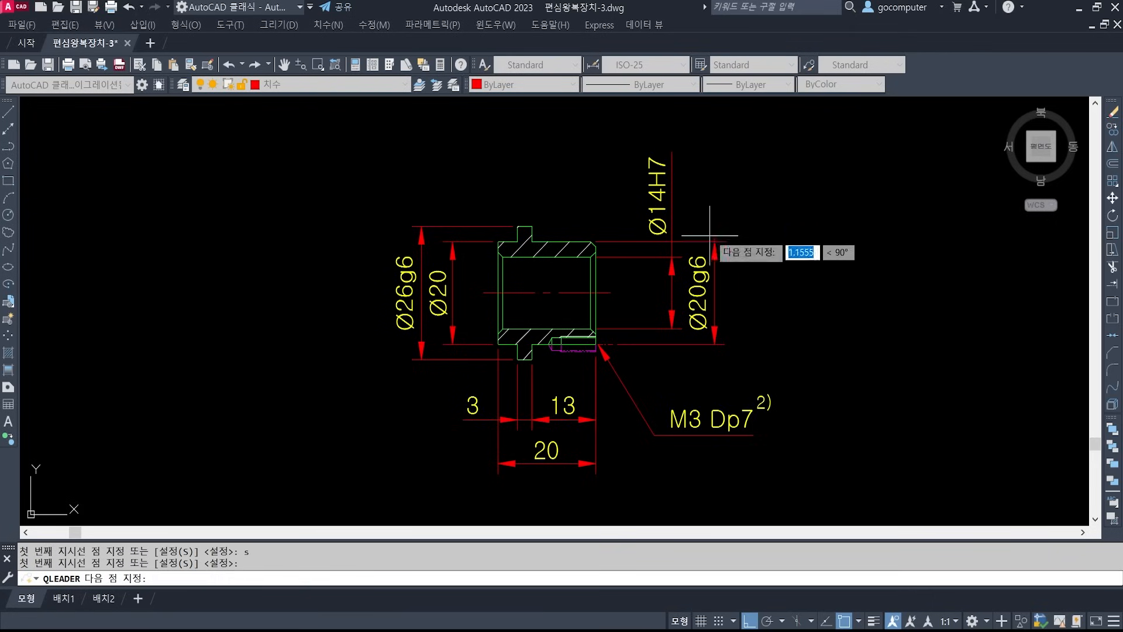
pyautogui.click(717, 180)
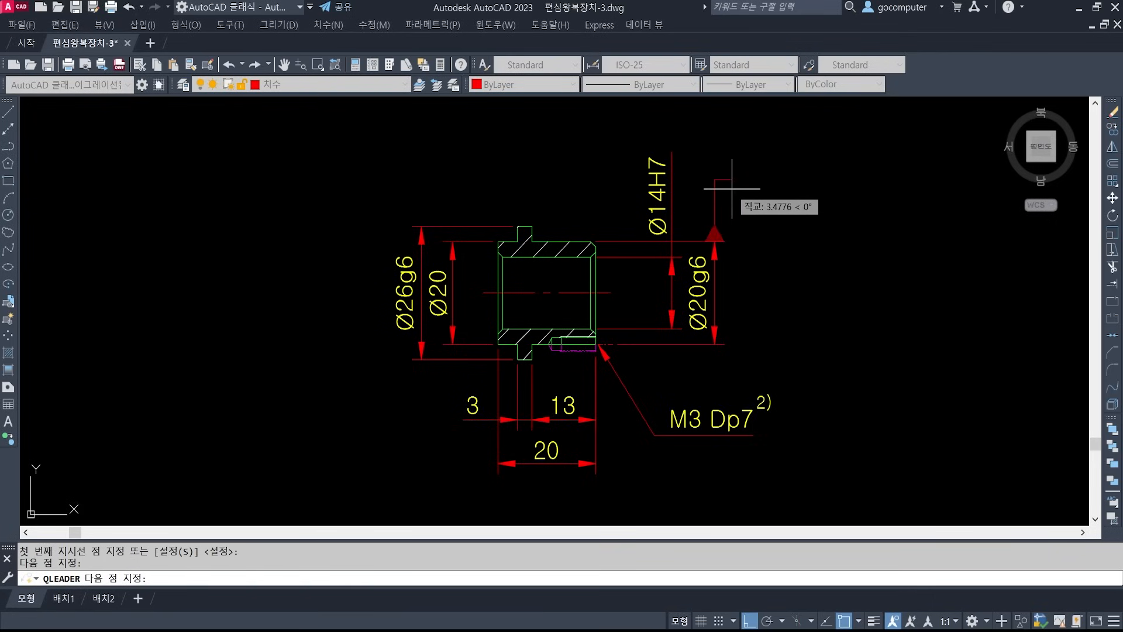
pyautogui.press('Return')
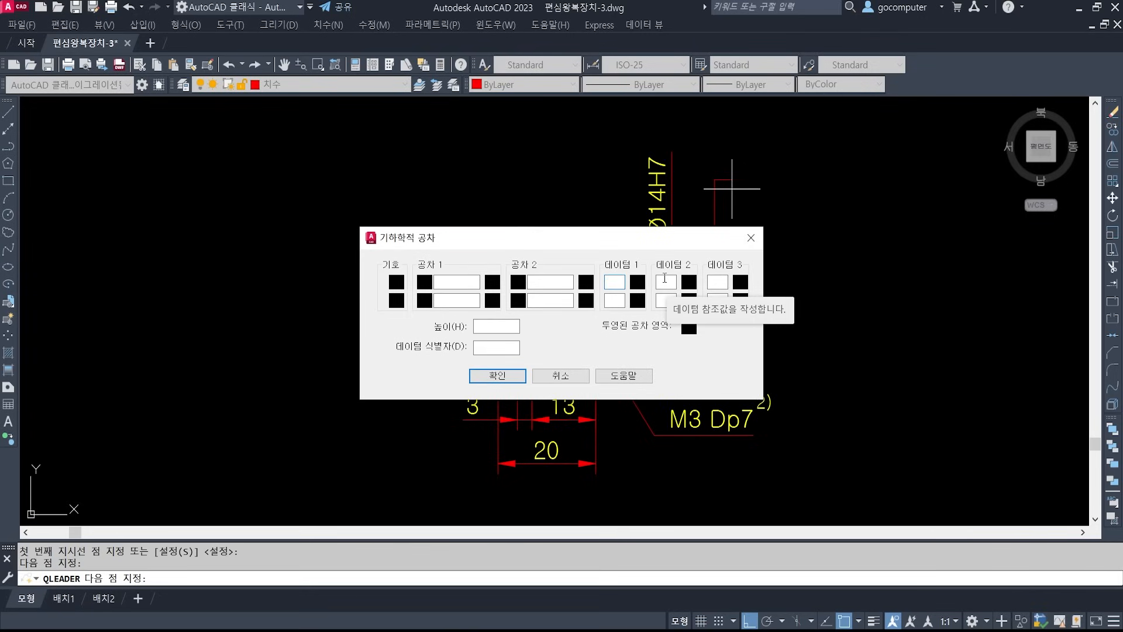
pyautogui.write('E')
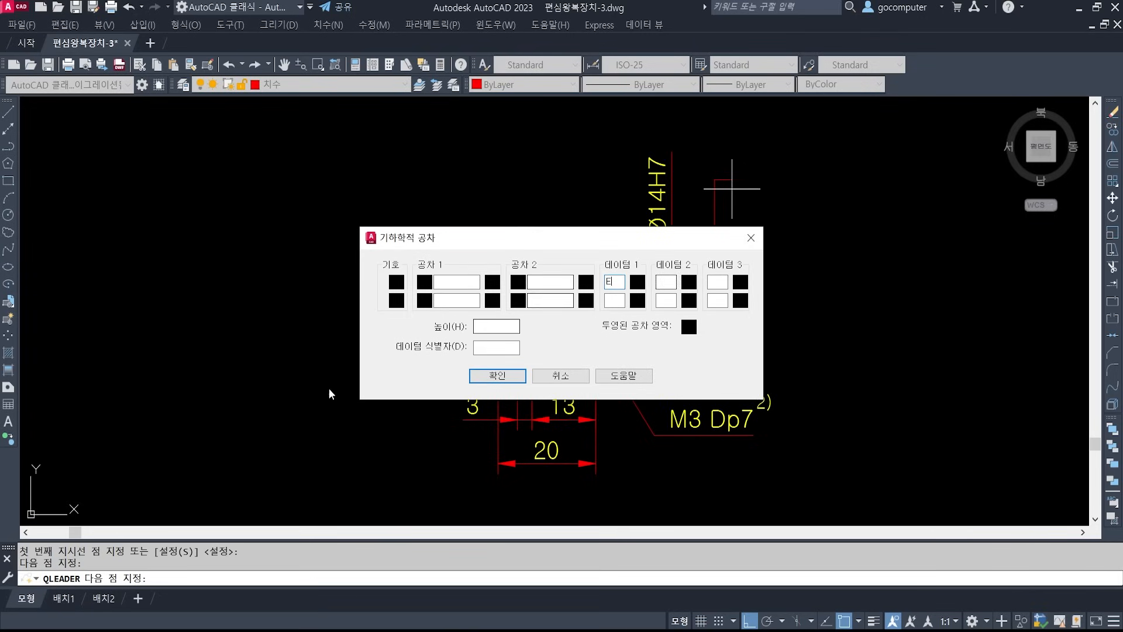
pyautogui.click(506, 379)
# - Examine how the datum letters and geometric tolerance frames are applied on part 2's views, and return to the guide bush
pyautogui.scroll(-2, 611, 357)
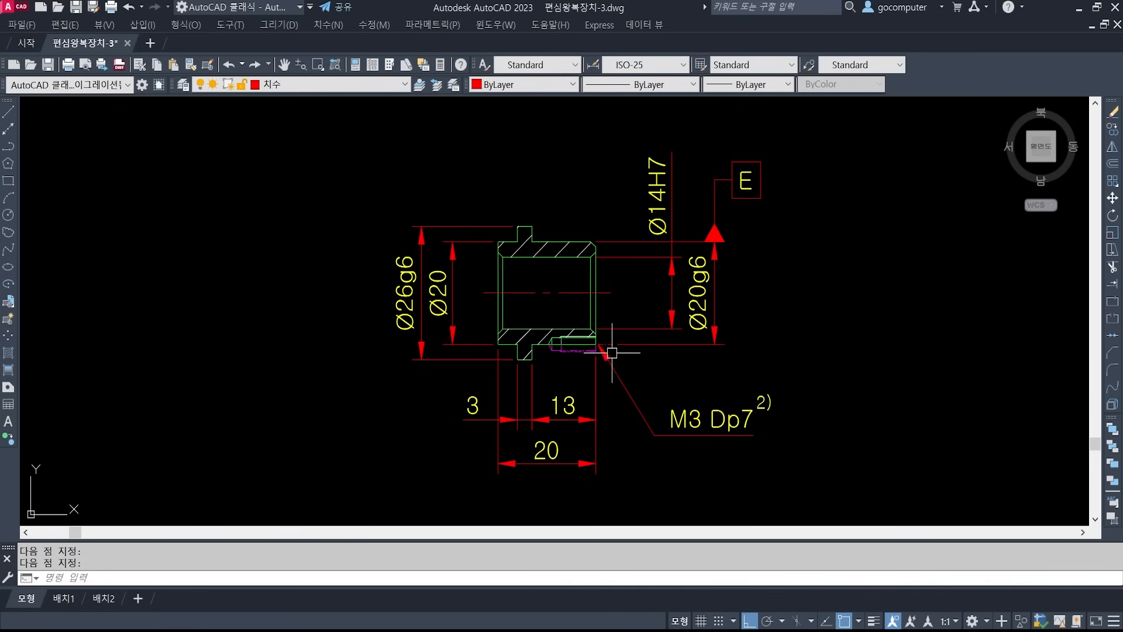
pyautogui.scroll(-4, 635, 354)
pyautogui.moveTo(913, 140); pyautogui.dragTo(617, 368, button='middle')
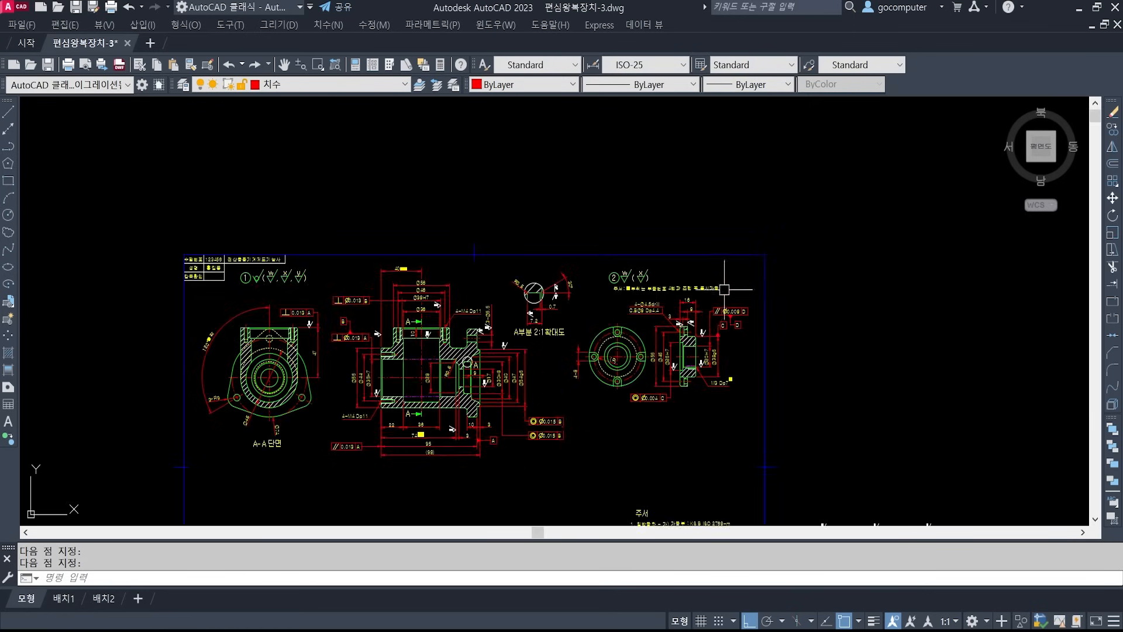
pyautogui.scroll(3, 723, 290)
pyautogui.scroll(1, 740, 403)
pyautogui.moveTo(751, 415); pyautogui.dragTo(760, 320, button='middle')
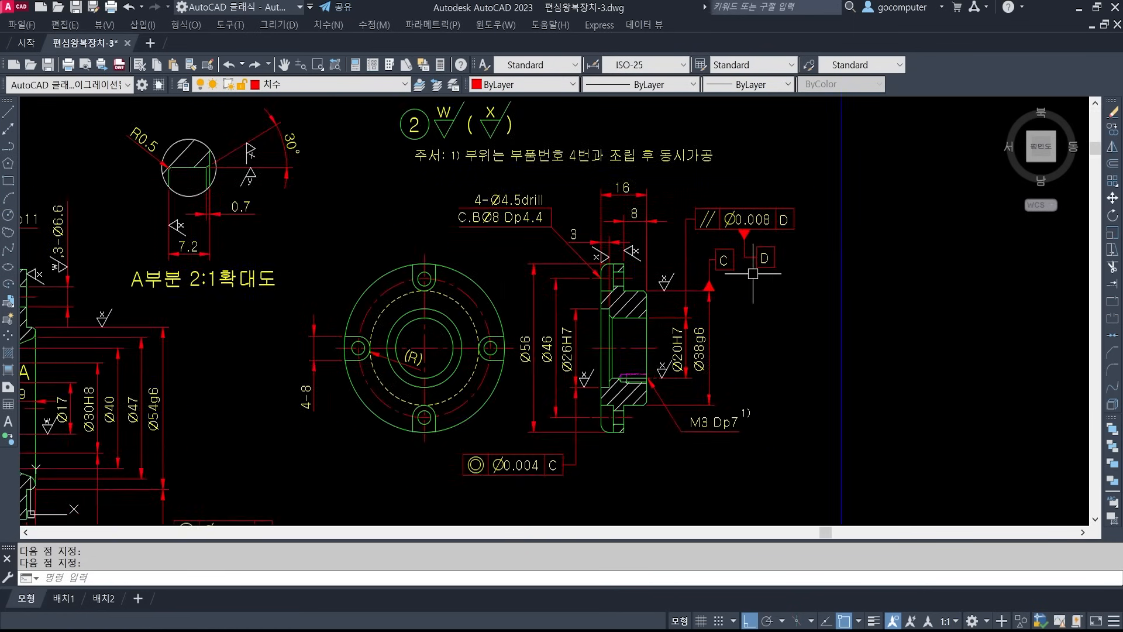
pyautogui.scroll(-4, 748, 284)
pyautogui.moveTo(300, 458); pyautogui.dragTo(591, 237, button='middle')
pyautogui.scroll(6, 612, 311)
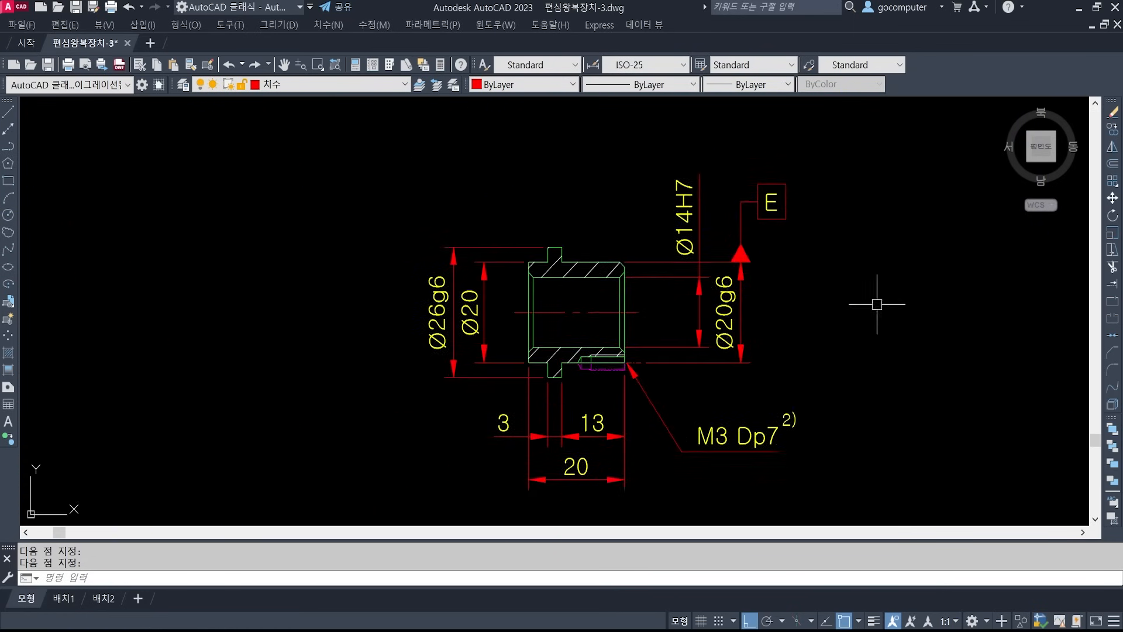
# - Start another quick leader and set its arrowhead to closed filled (닫고 채움)
pyautogui.moveTo(854, 300); pyautogui.dragTo(739, 308, button='middle')
pyautogui.write('le')
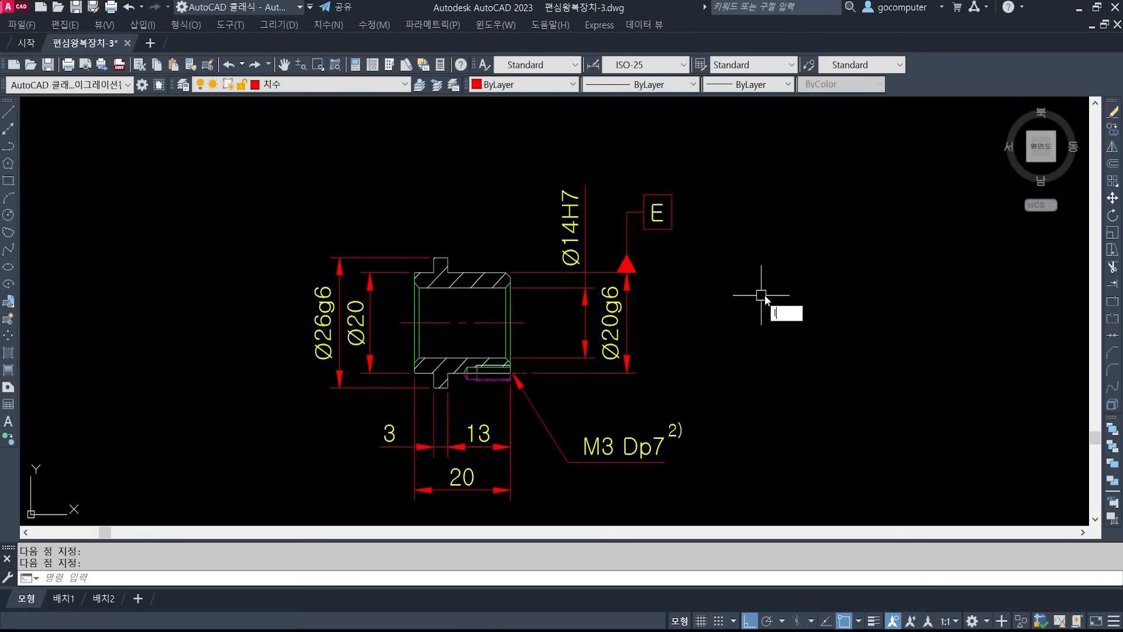
pyautogui.press('Return')
pyautogui.write('s')
pyautogui.press('Return')
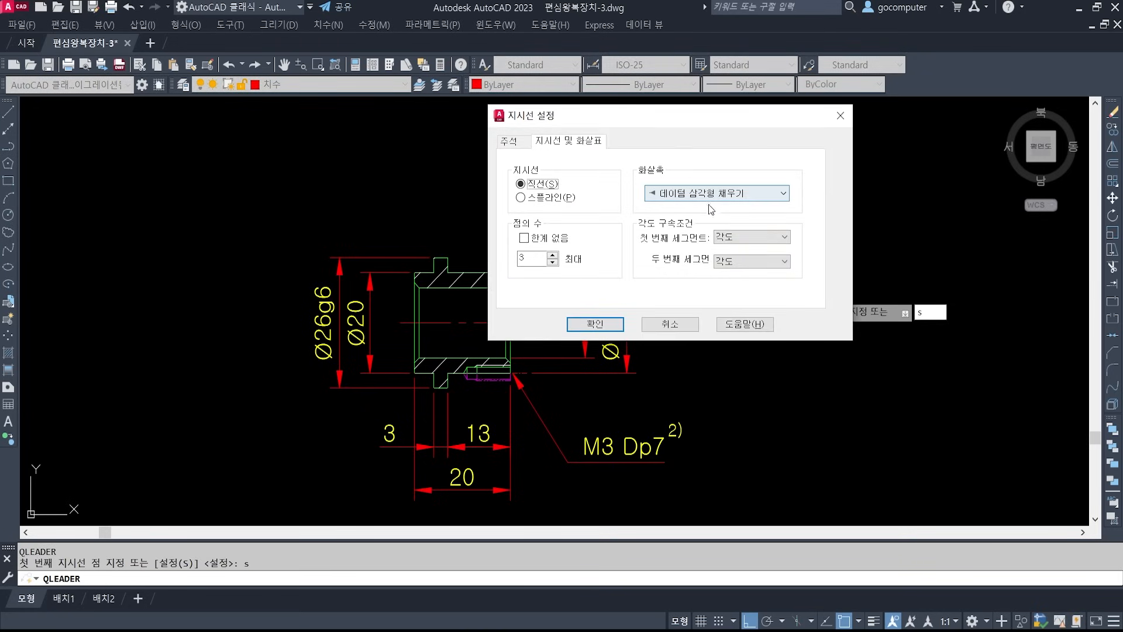
pyautogui.click(710, 193)
pyautogui.click(678, 208)
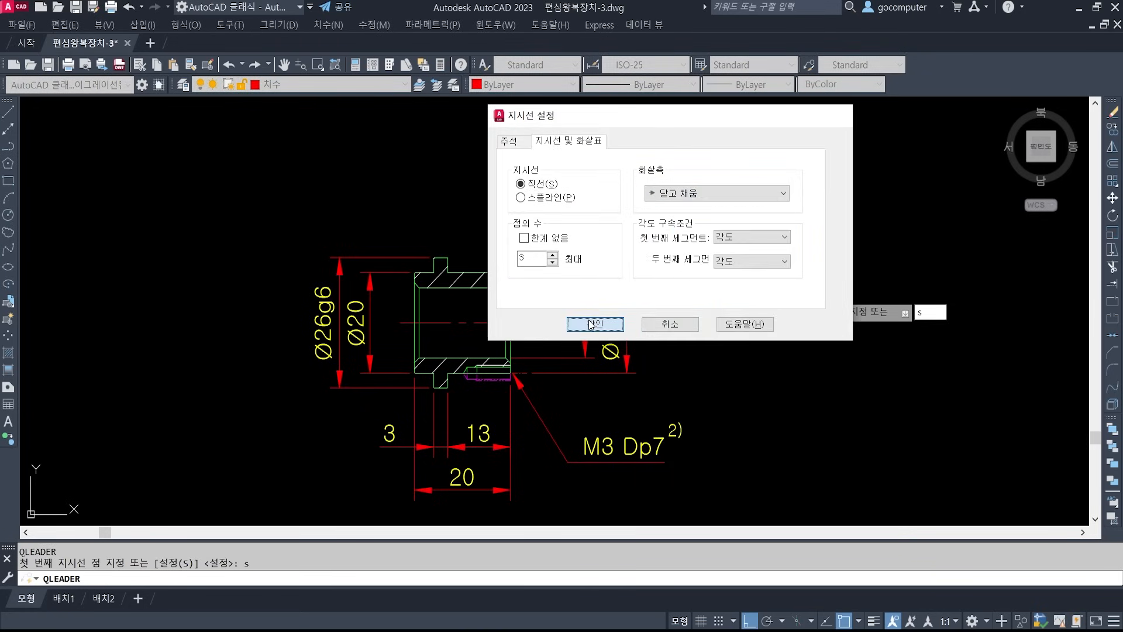
pyautogui.click(595, 324)
# - Draw a bent leader from the lower end of the bore's Ø14H7 dimension, going down and across beyond the Ø20g6 dimension
pyautogui.moveTo(708, 356); pyautogui.dragTo(726, 382, button='middle')
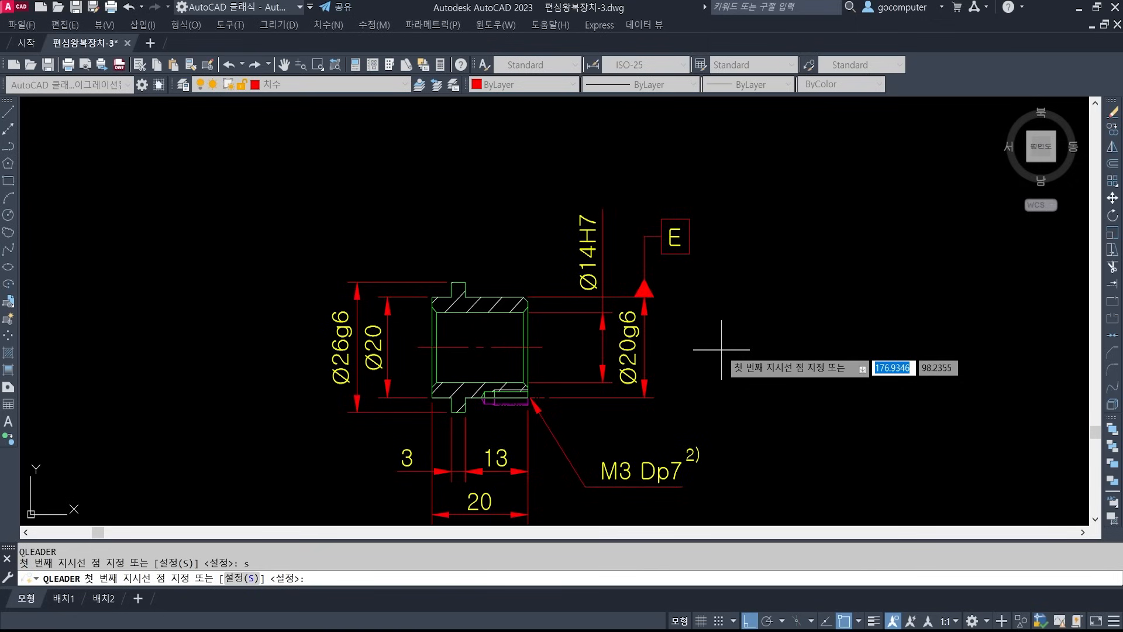
pyautogui.click(606, 385)
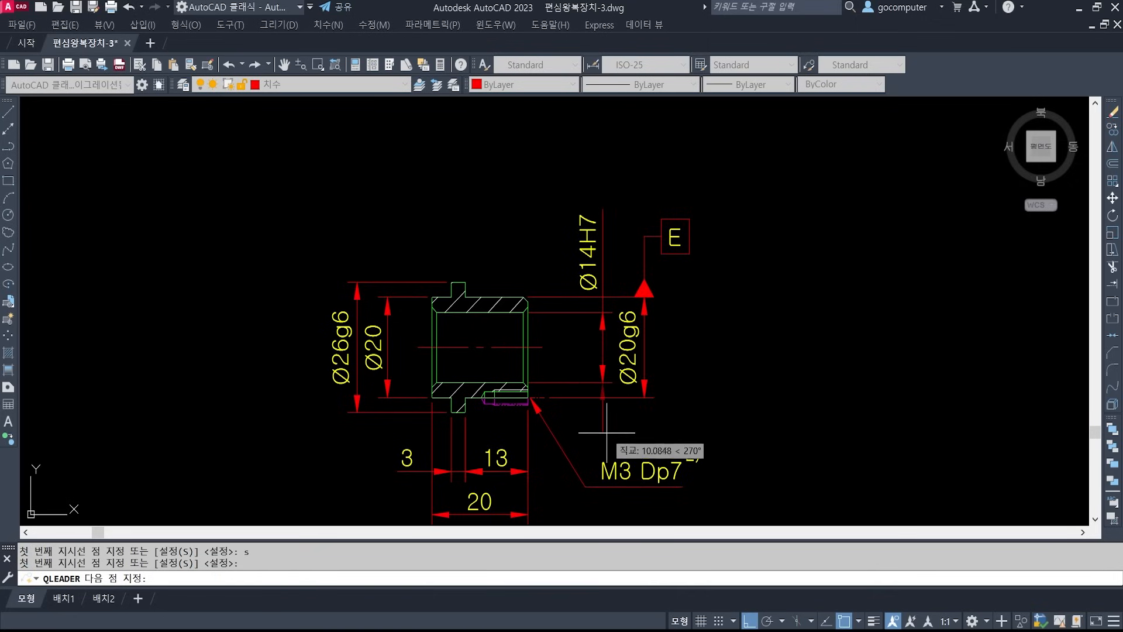
pyautogui.click(606, 425)
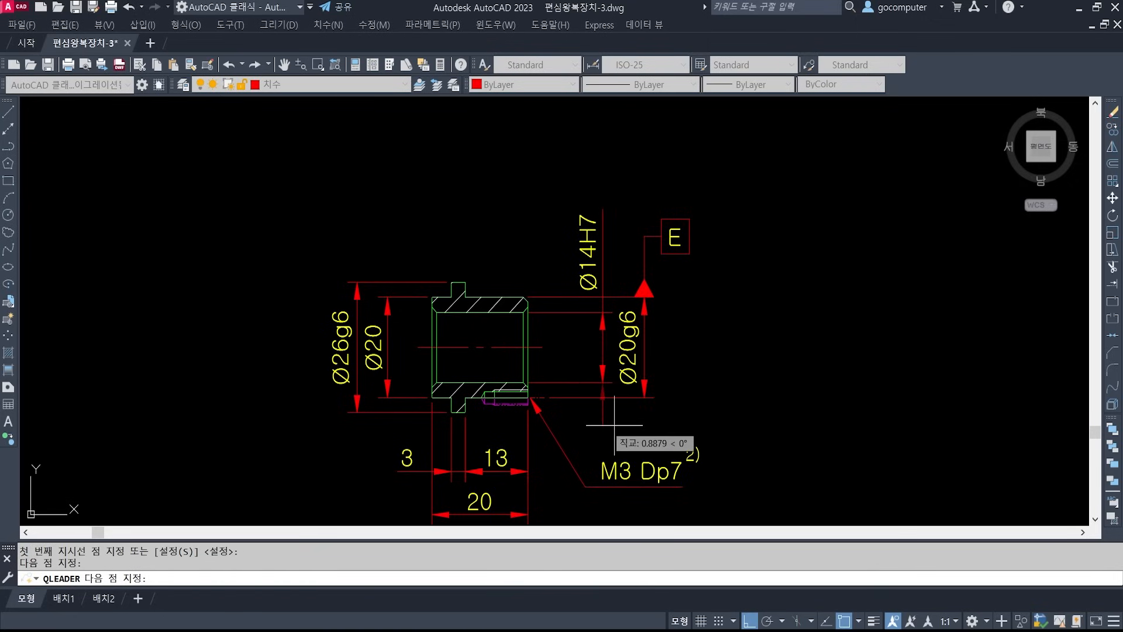
pyautogui.click(700, 425)
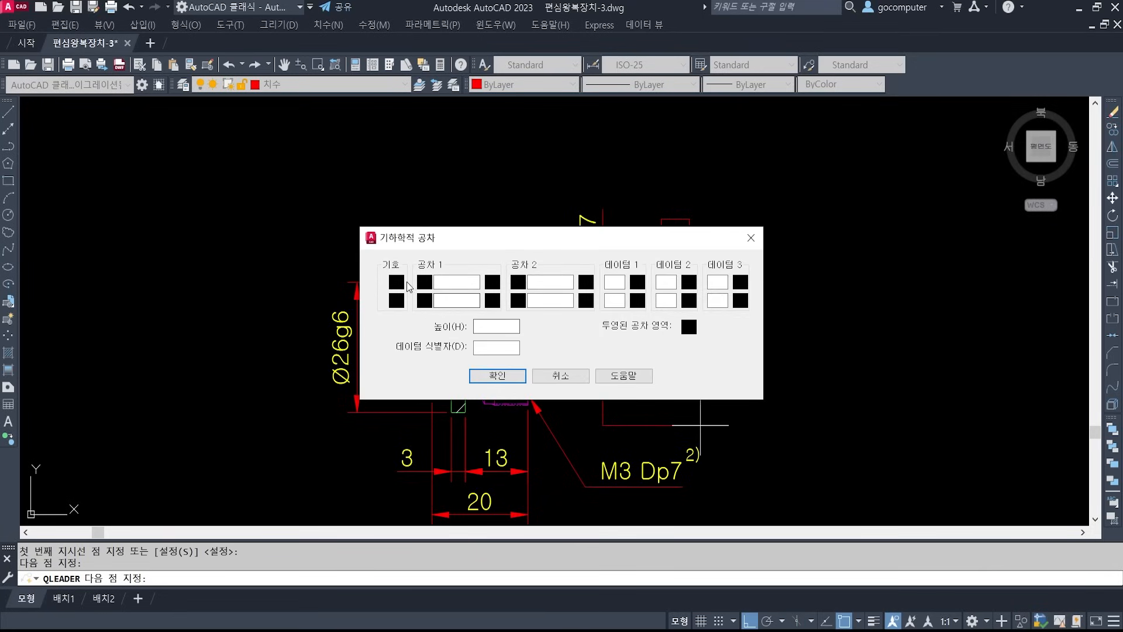
# - Check the IT5 value in the KS tolerance table and add a concentricity frame reading Ø0.009 with datum E to the leader
pyautogui.click(398, 283)
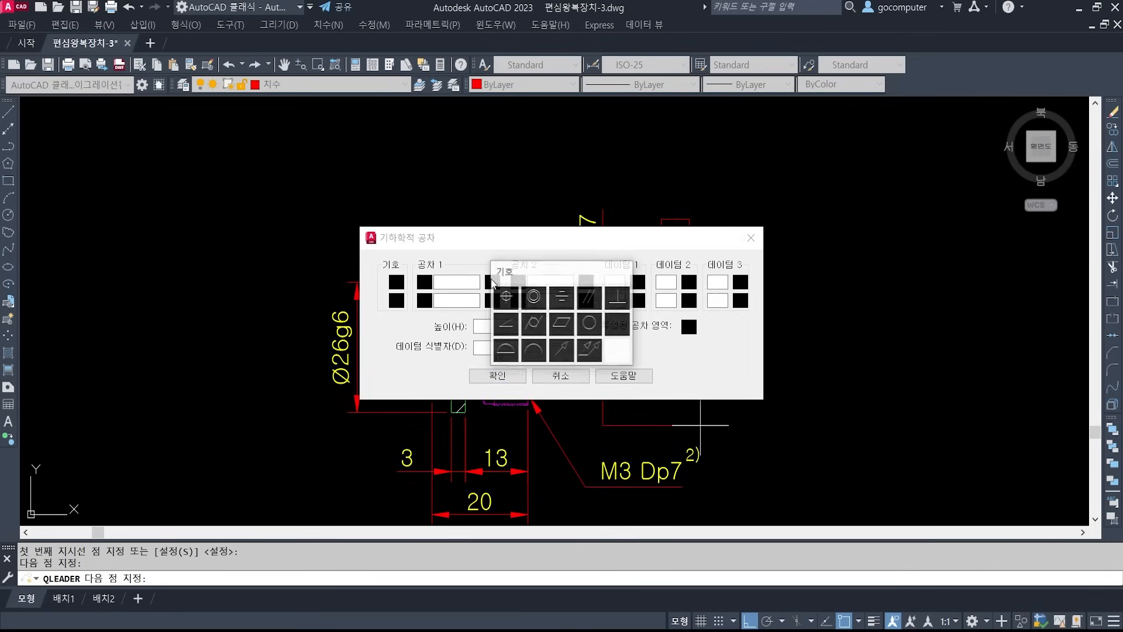
pyautogui.click(533, 297)
pyautogui.moveTo(618, 245); pyautogui.dragTo(780, 31)
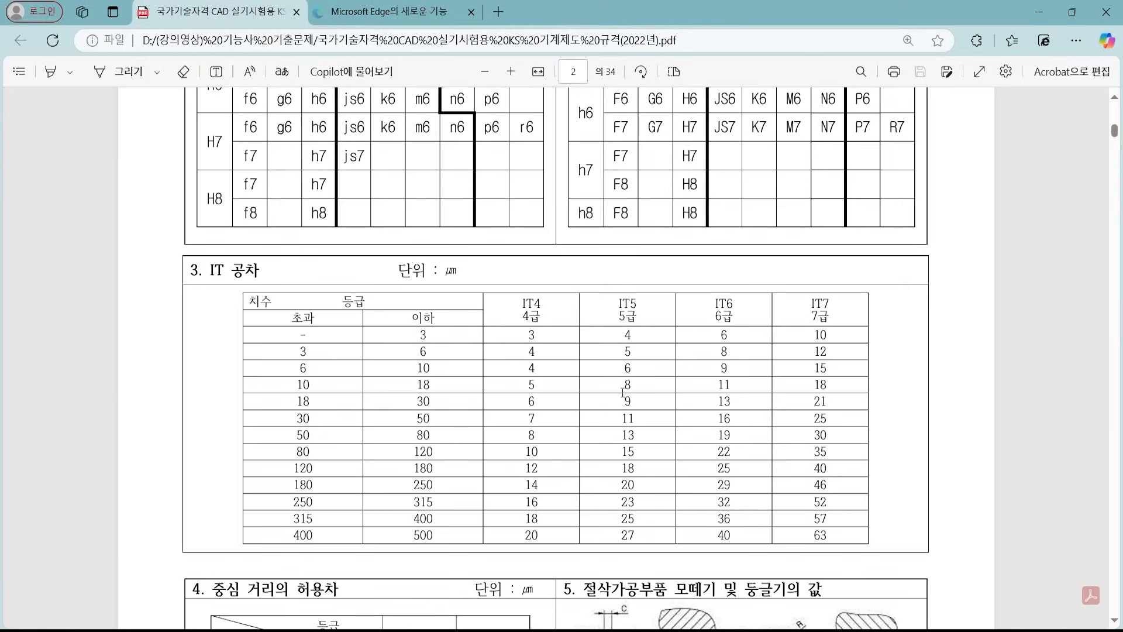
pyautogui.click(1040, 10)
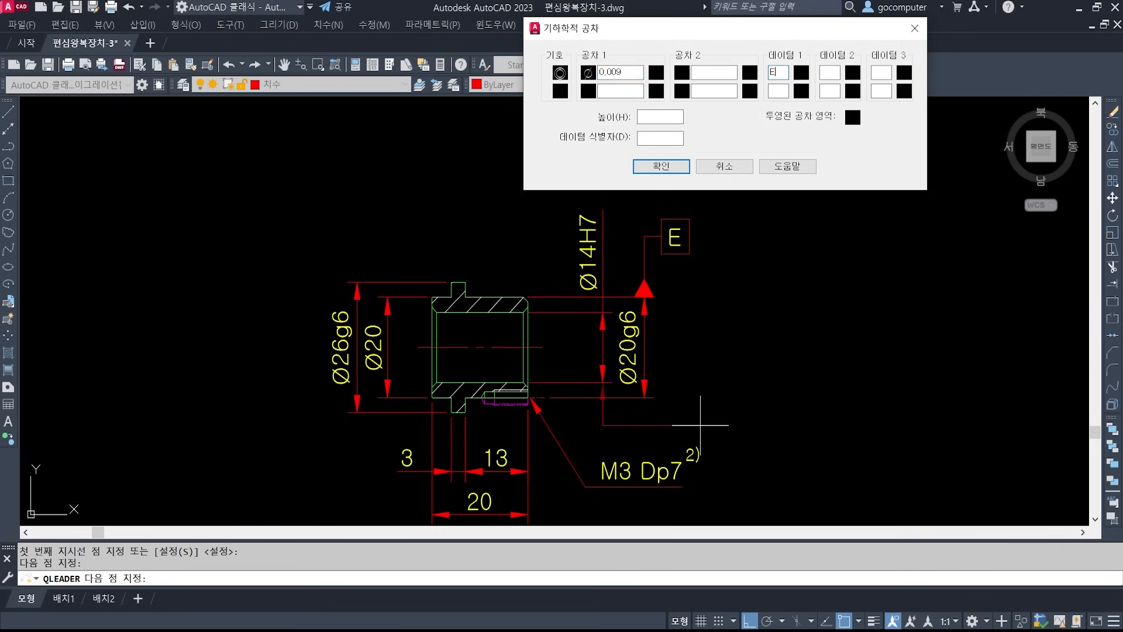
pyautogui.click(668, 172)
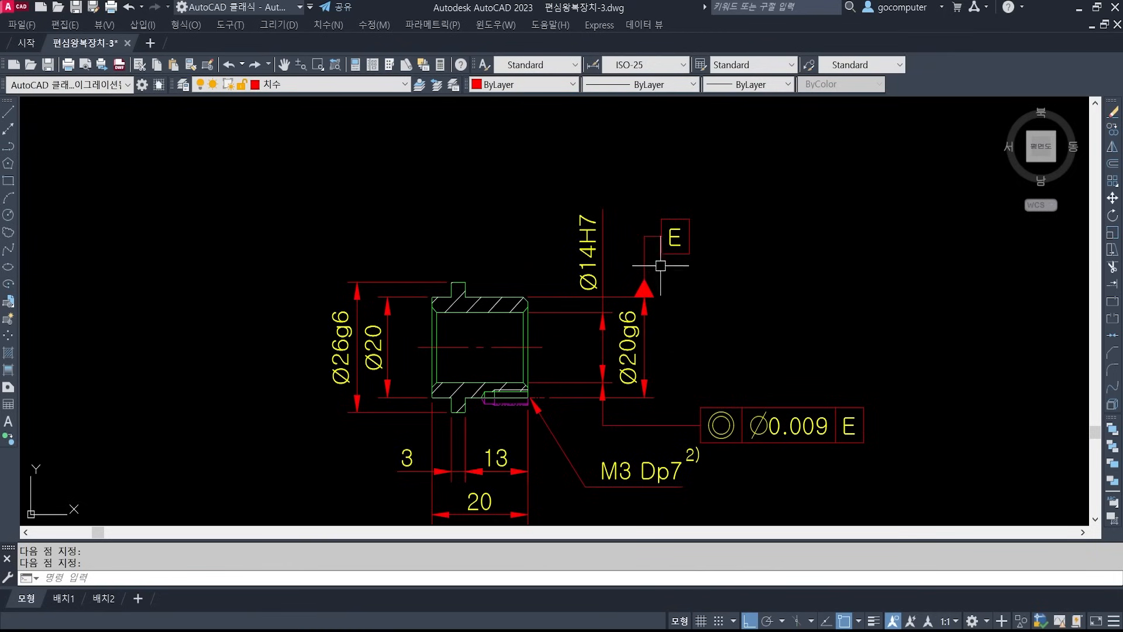
# - Draw a bent quick leader upward from the upper end of the flange's Ø26g6 dimension for a geometric tolerance frame
pyautogui.scroll(-2, 647, 292)
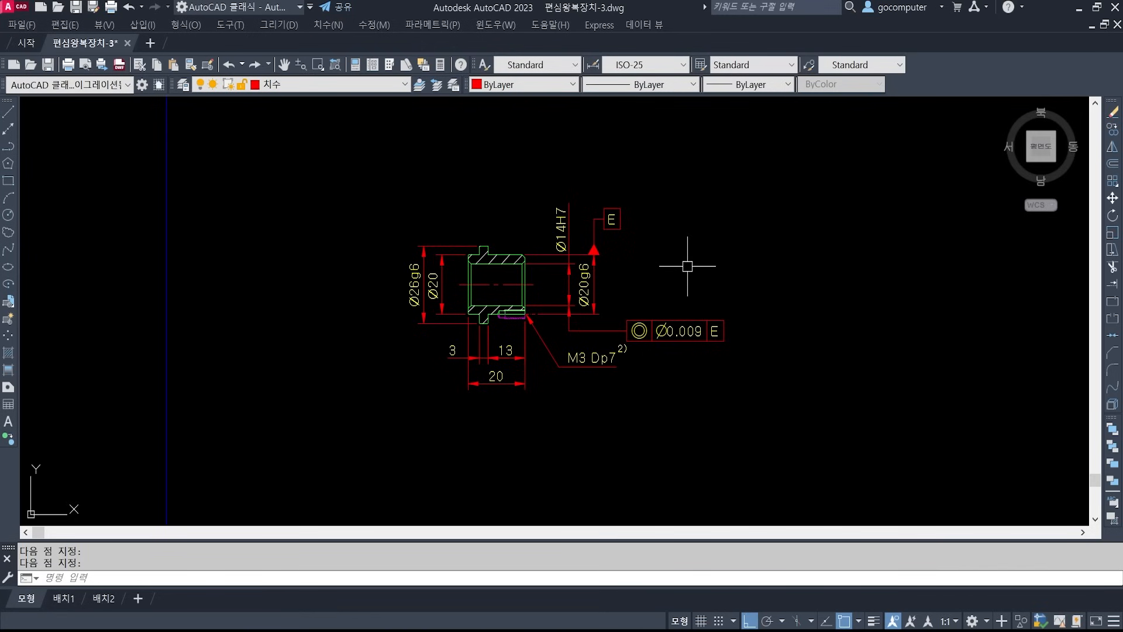
pyautogui.scroll(1, 608, 269)
pyautogui.scroll(2, 538, 272)
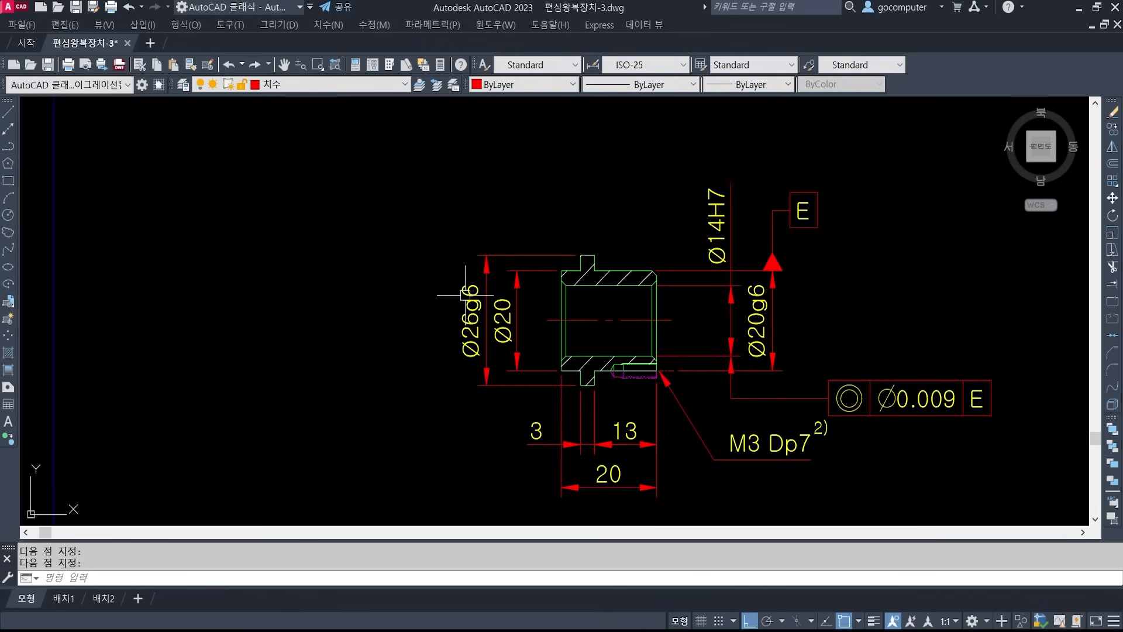
pyautogui.write('LE')
pyautogui.press('Return')
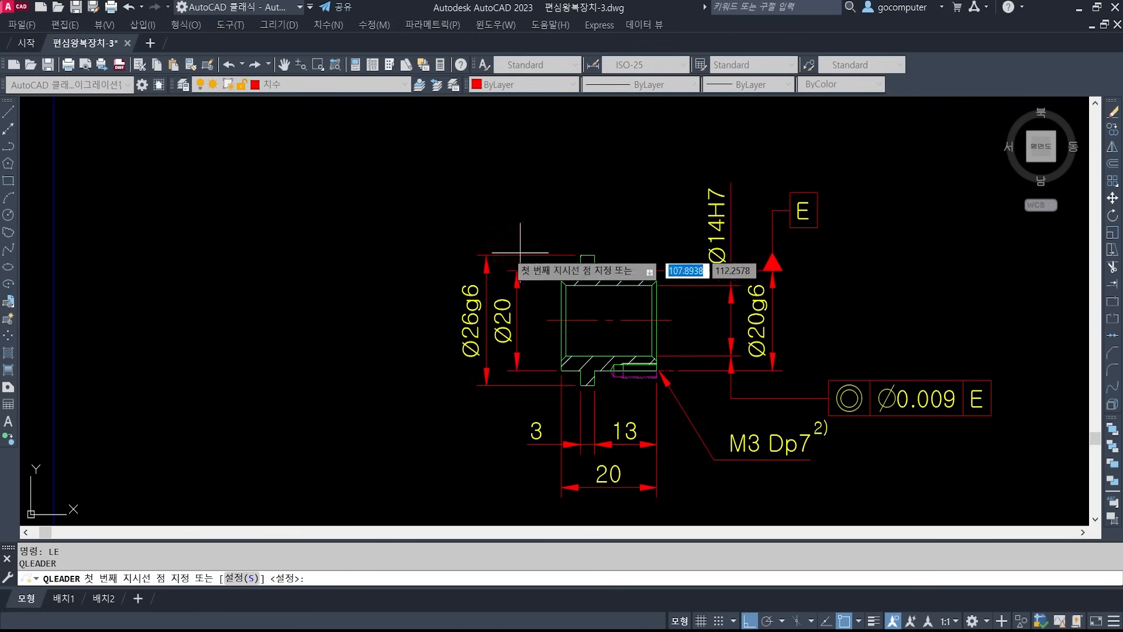
pyautogui.click(486, 255)
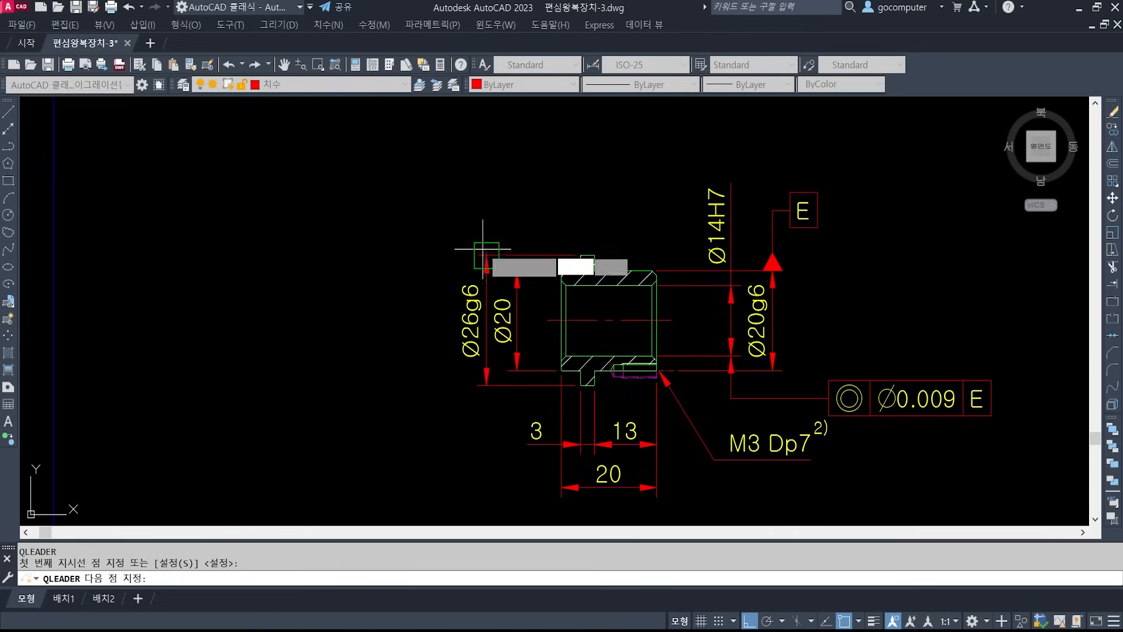
pyautogui.click(489, 197)
pyautogui.click(496, 198)
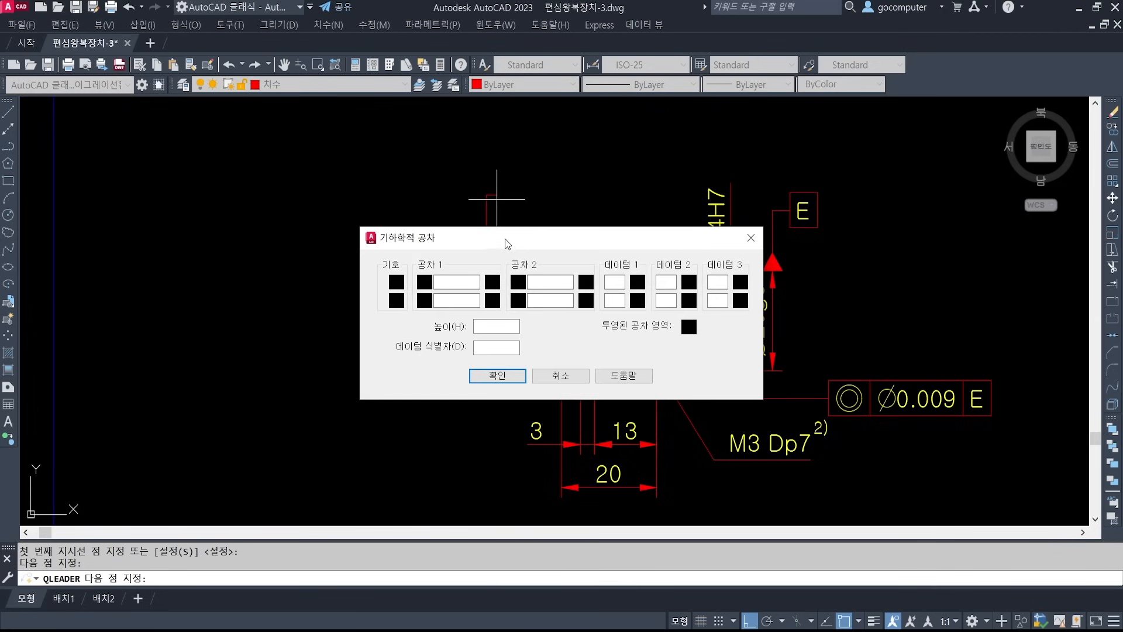
# - Check the KS IT tolerance table and add a parallelism frame reading 0.004 with datum E to the flange's Ø26g6 leader
pyautogui.click(395, 285)
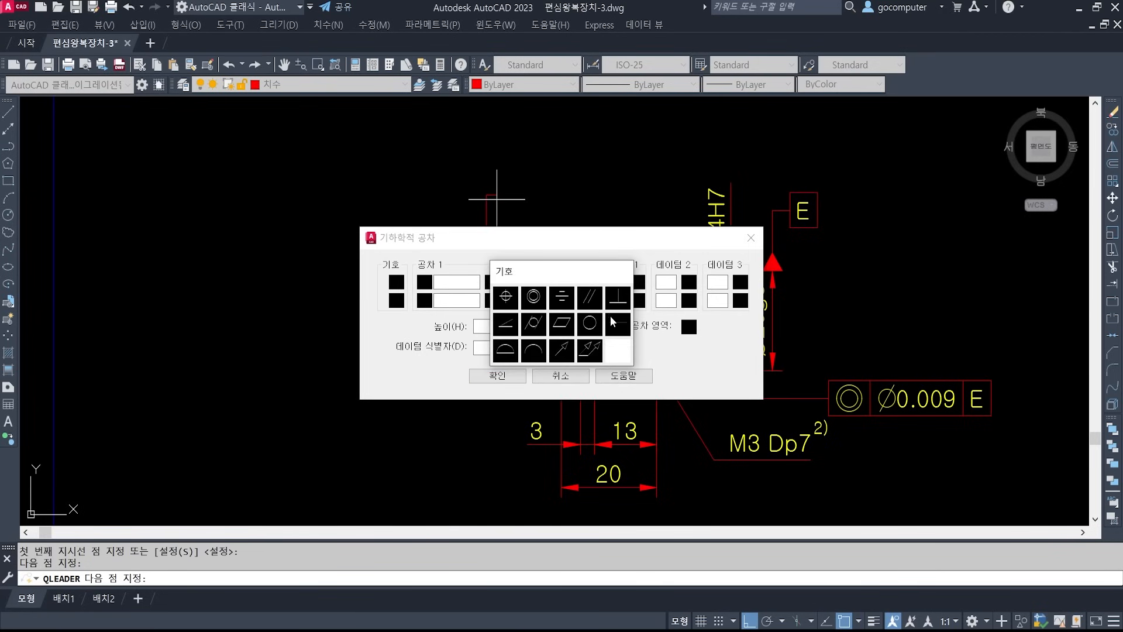
pyautogui.click(590, 297)
pyautogui.hotkey('alt', 'Tab')
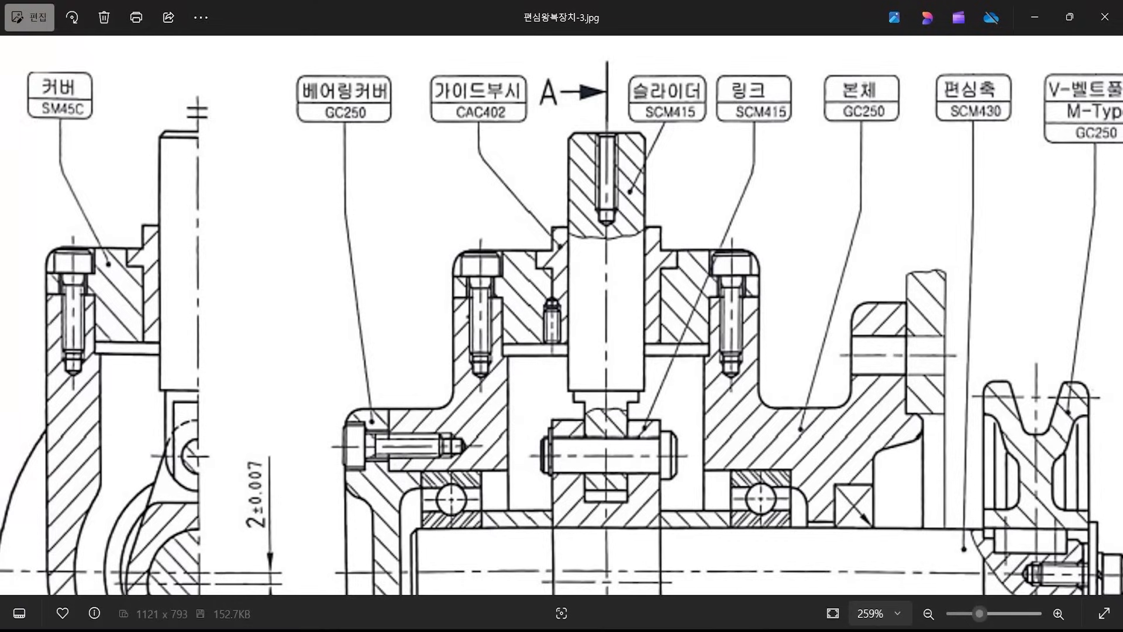
pyautogui.hotkey('alt', 'Tab')
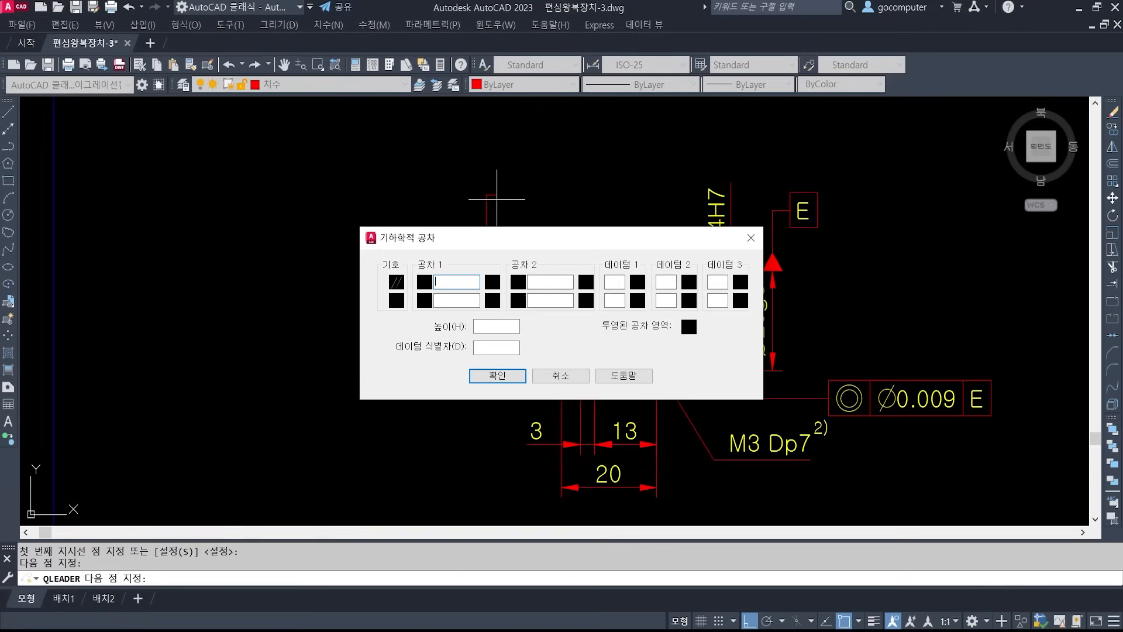
pyautogui.hotkey('alt', 'Tab')
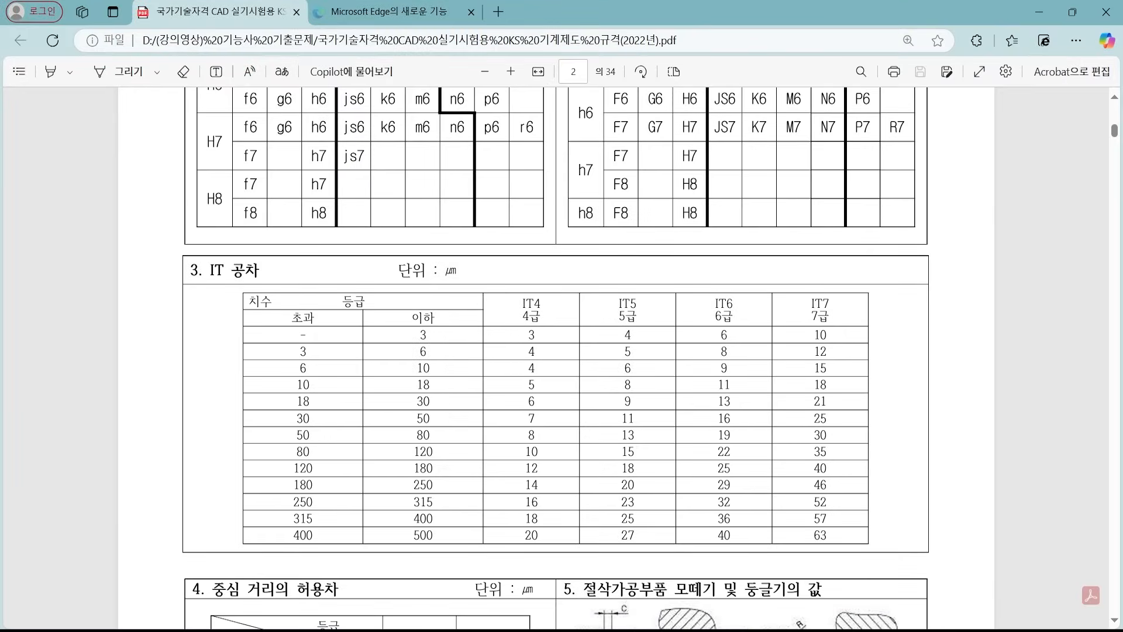
pyautogui.hotkey('alt', 'Tab')
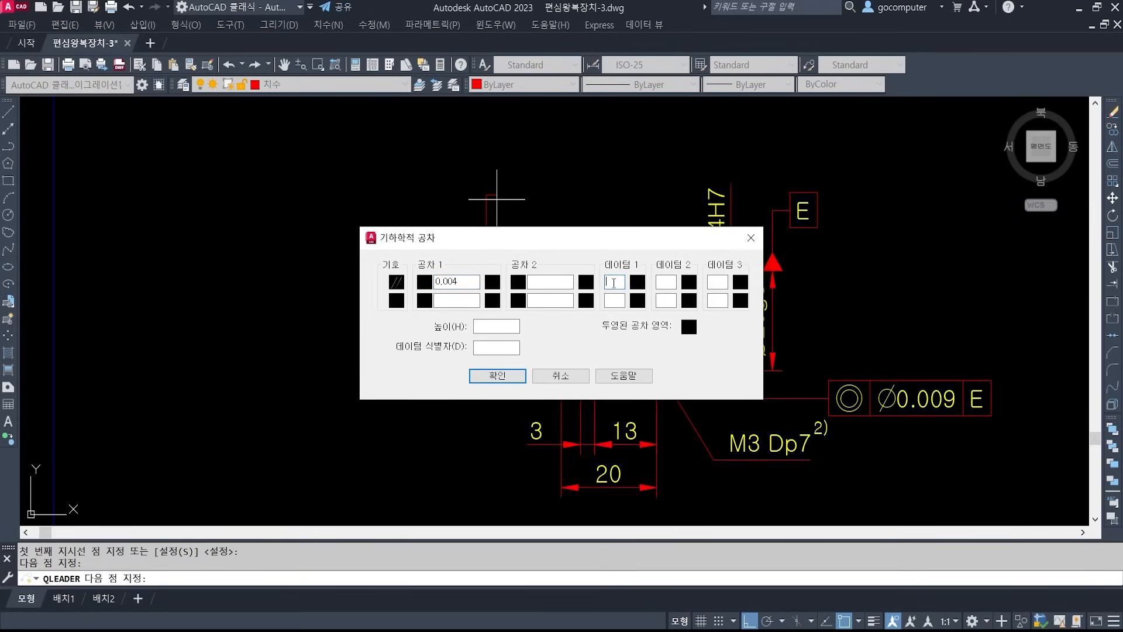
pyautogui.click(500, 379)
pyautogui.press('Escape')
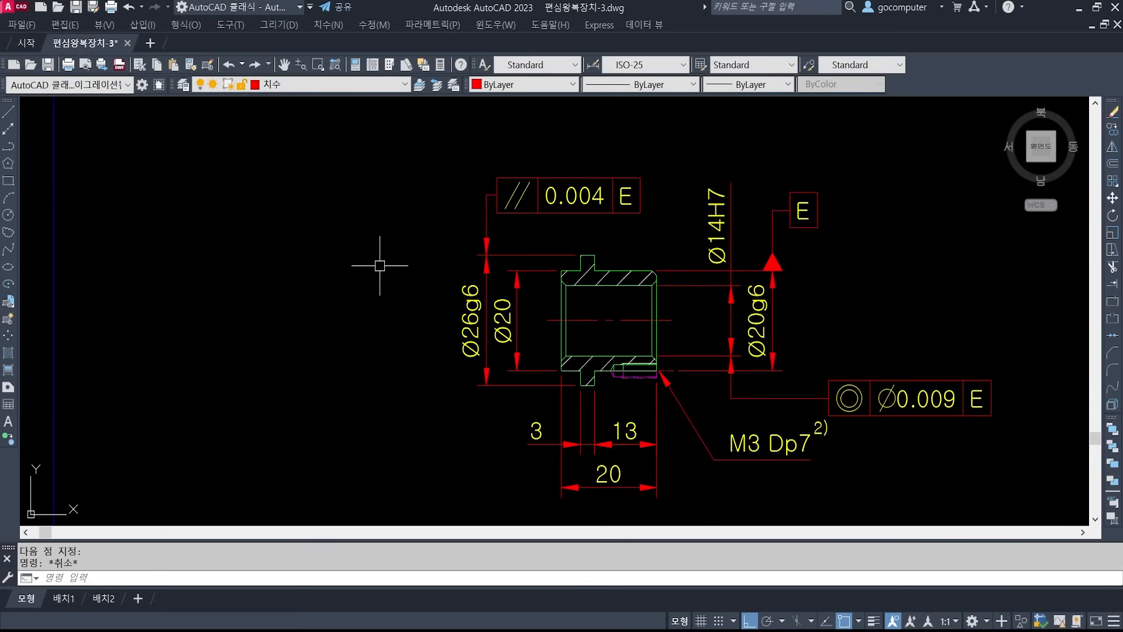
pyautogui.press('Escape')
# - Review the finished guide bush dimensions, then examine in the assembly drawing where the slider contacts the guide bush bore
pyautogui.scroll(-3, 401, 296)
pyautogui.moveTo(583, 379); pyautogui.dragTo(558, 351, button='middle')
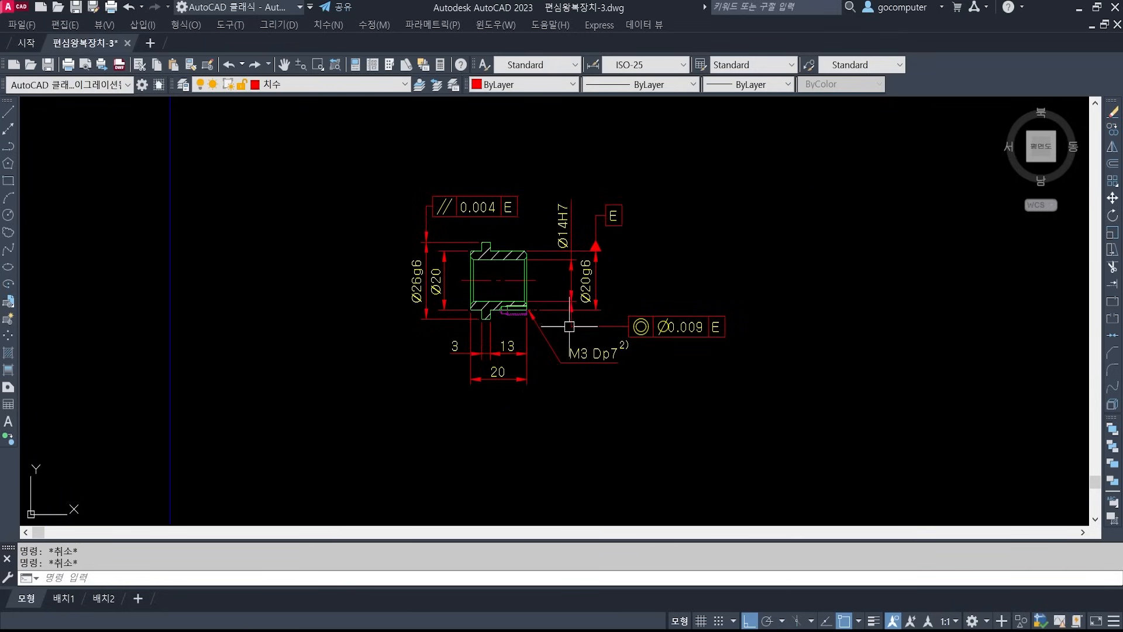
pyautogui.scroll(-2, 570, 346)
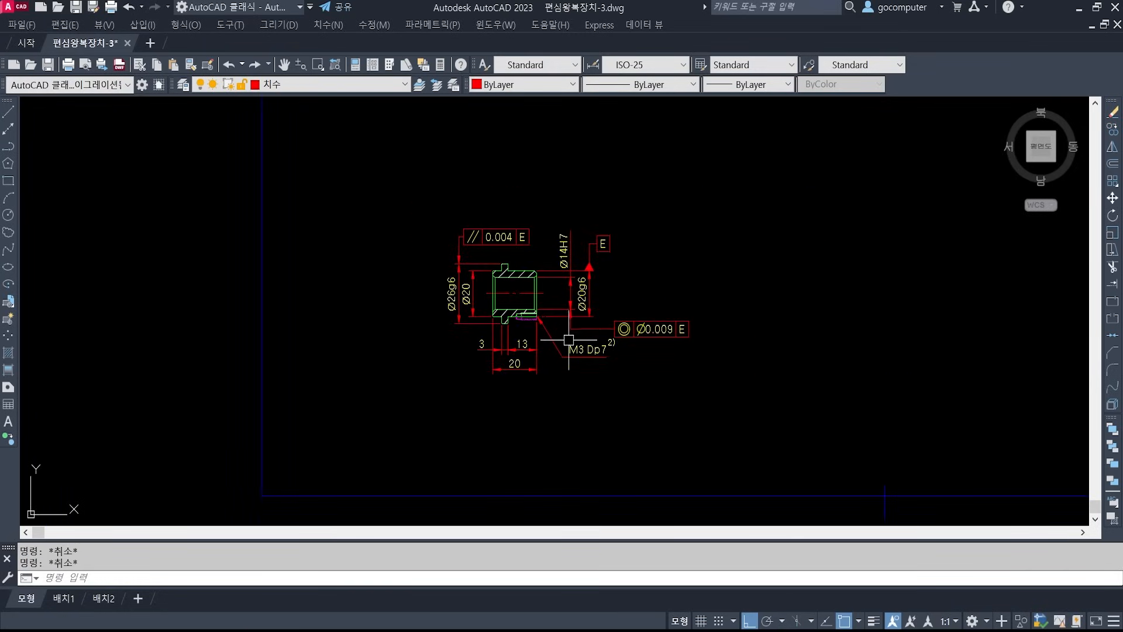
pyautogui.scroll(3, 549, 375)
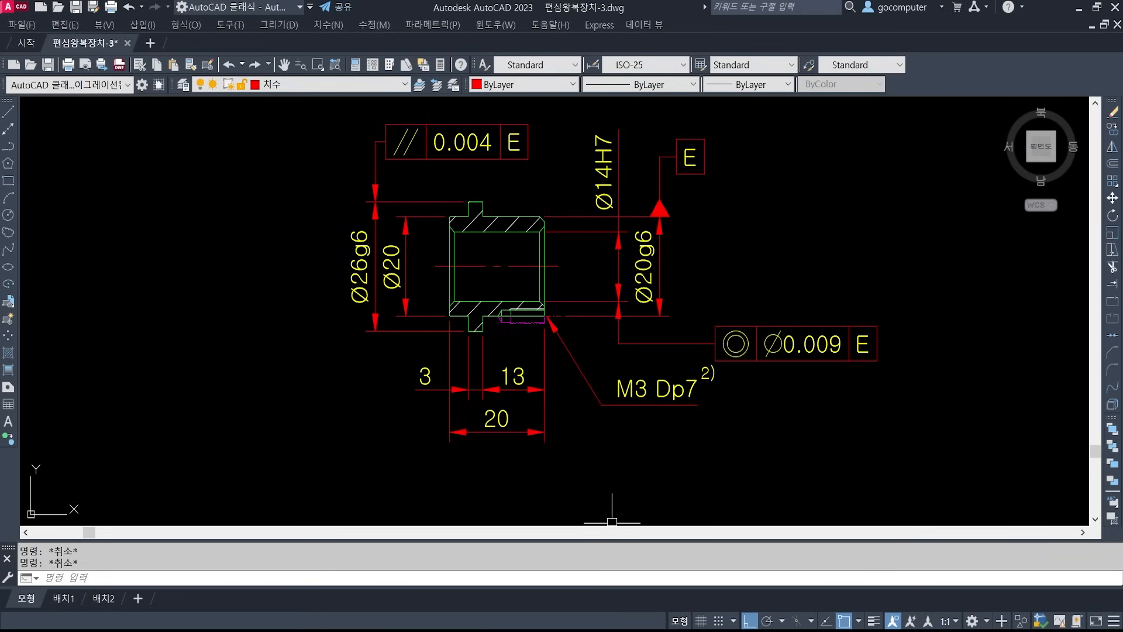
pyautogui.click(517, 623)
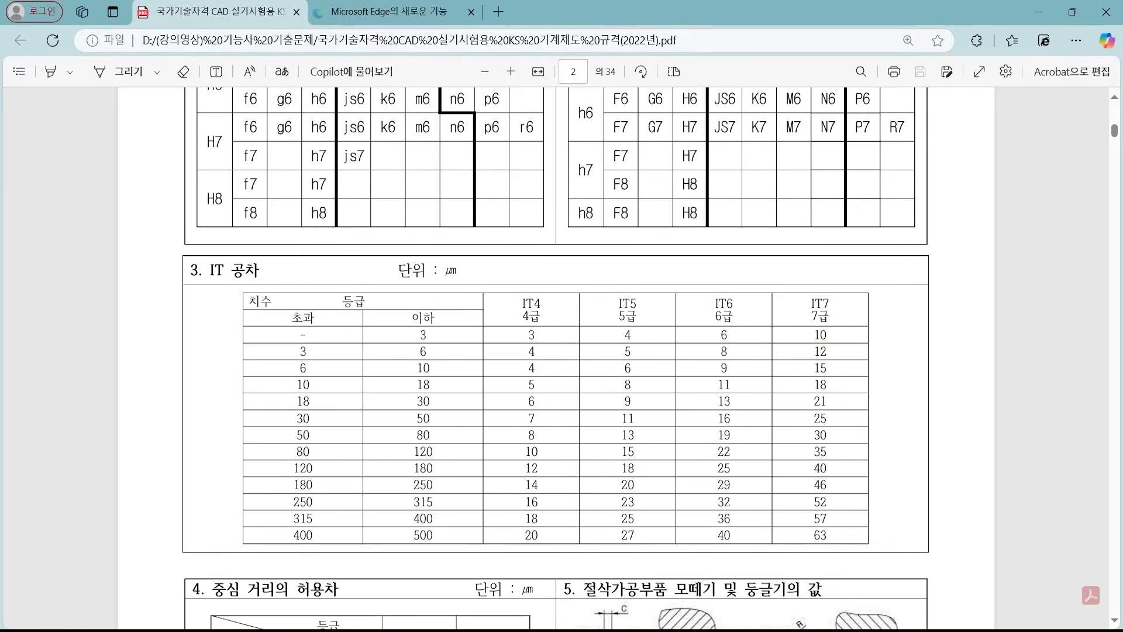
pyautogui.hotkey('alt', 'Tab')
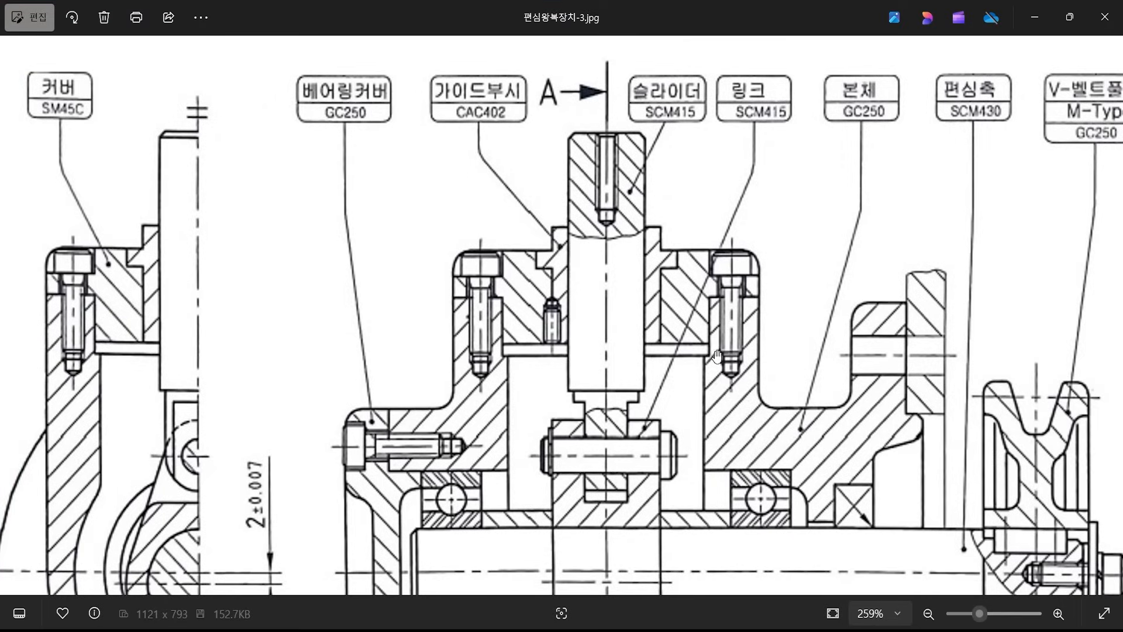
pyautogui.keyDown('shift'); pyautogui.moveTo(575, 300); pyautogui.dragTo(569, 372); pyautogui.keyUp('shift')
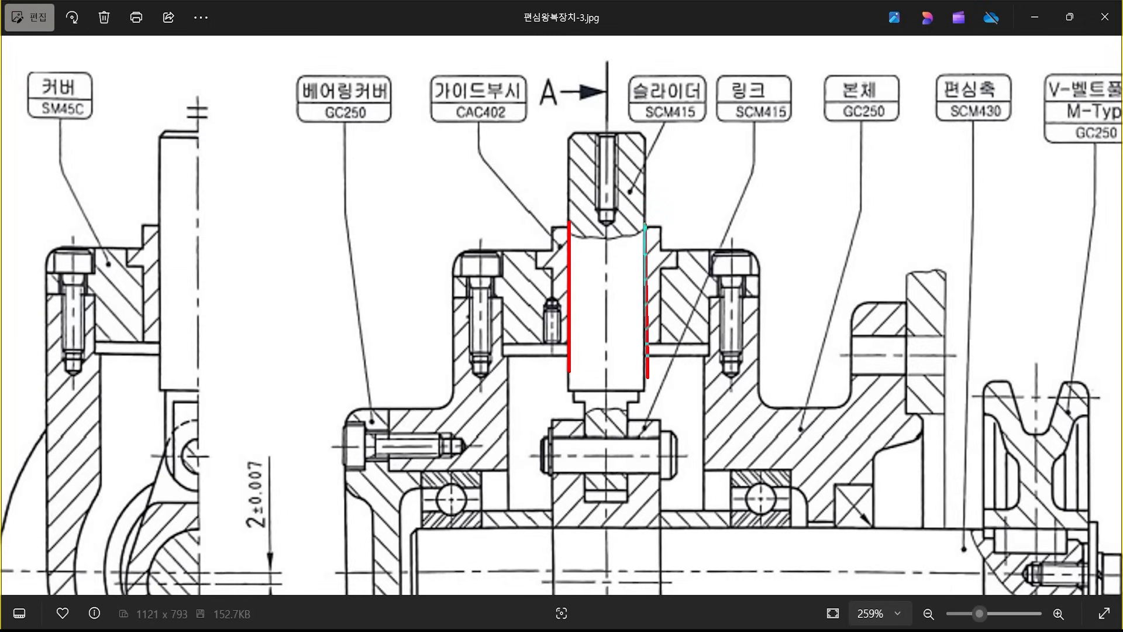
pyautogui.keyDown('shift'); pyautogui.moveTo(648, 378); pyautogui.dragTo(645, 378); pyautogui.keyUp('shift')
pyautogui.press('Escape')
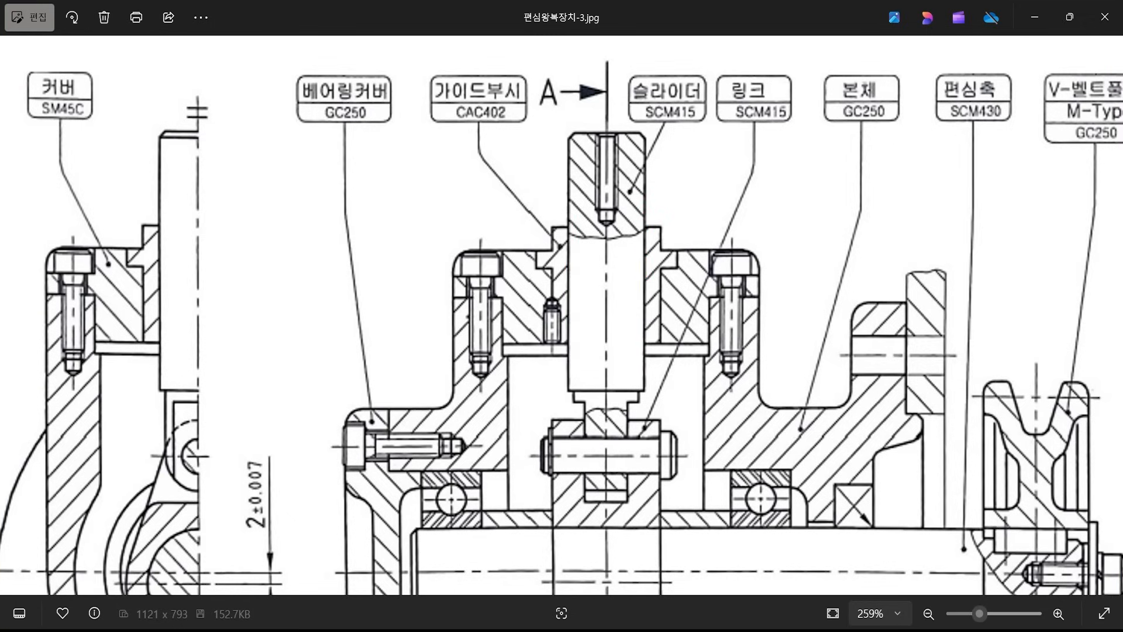
pyautogui.hotkey('alt', 'Tab')
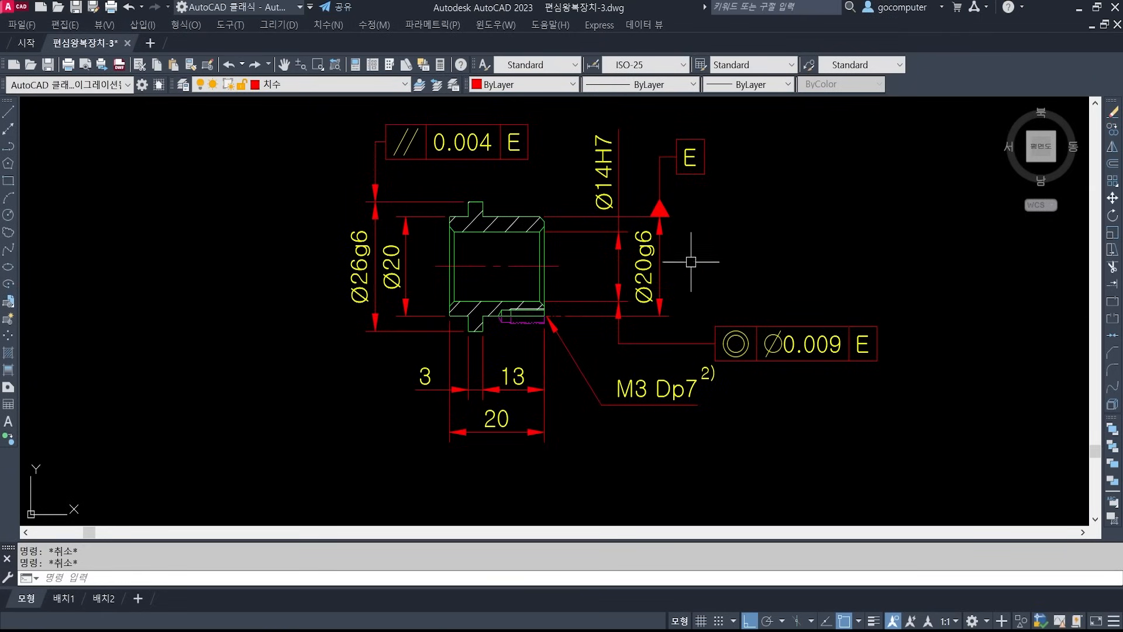
# - Copy the upright y surface finish symbol, placing its tip on the lower extension line of the bore's Ø14H7 dimension with the Nearest snap
pyautogui.write('co')
pyautogui.press('space')
pyautogui.scroll(-7, 471, 342)
pyautogui.moveTo(880, 434); pyautogui.dragTo(489, 301, button='middle')
pyautogui.scroll(7, 571, 301)
pyautogui.click(534, 265)
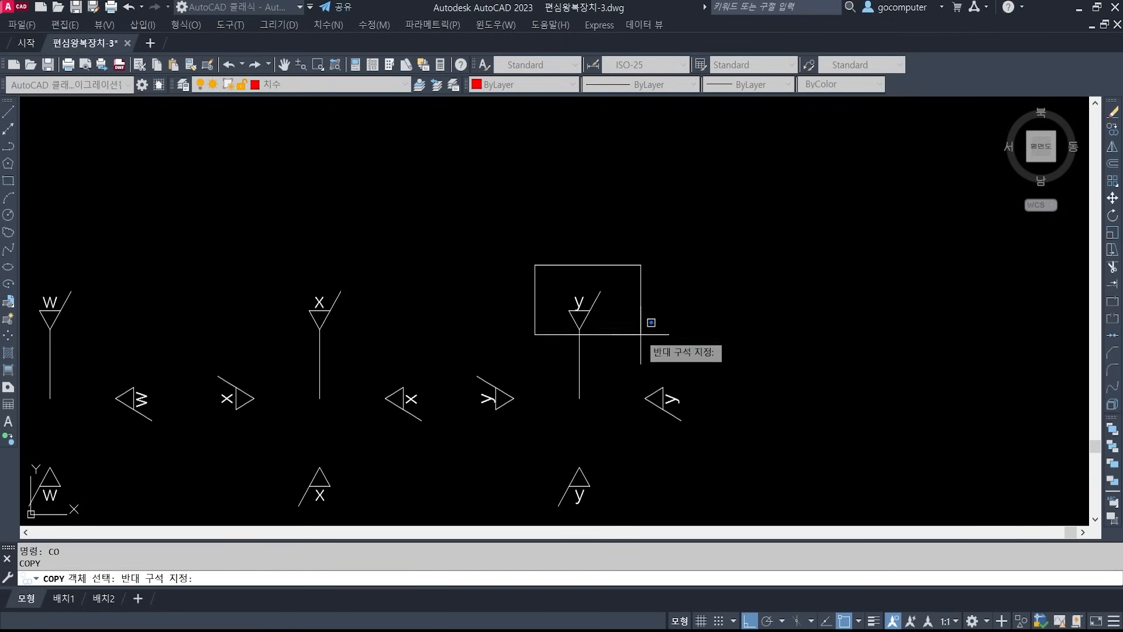
pyautogui.click(640, 334)
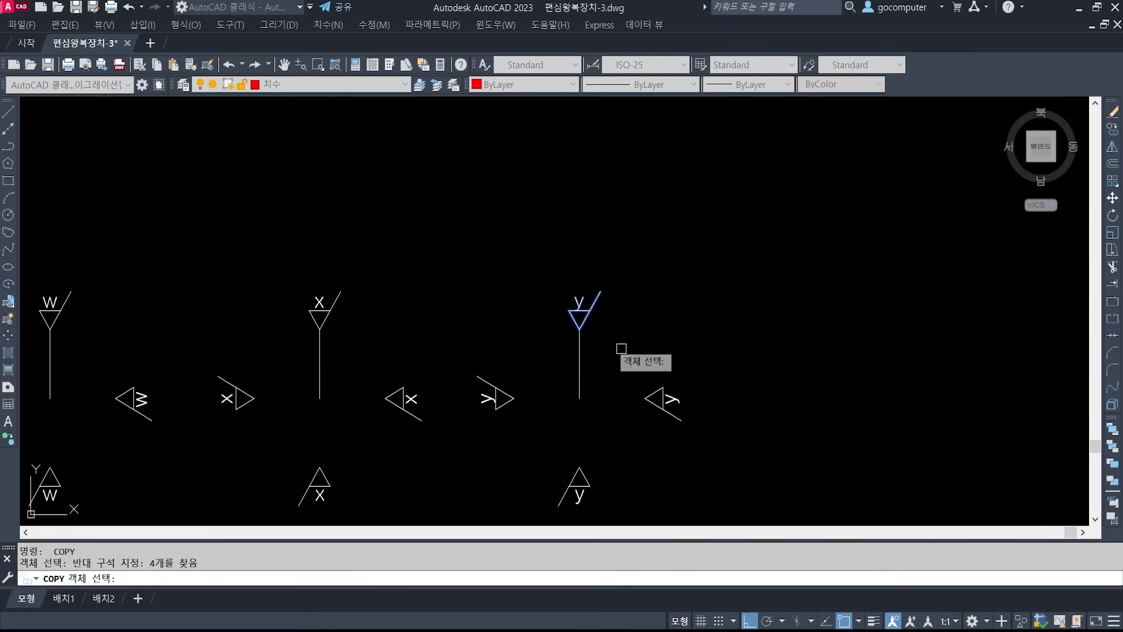
pyautogui.press('space')
pyautogui.click(579, 313)
pyautogui.scroll(-6, 857, 359)
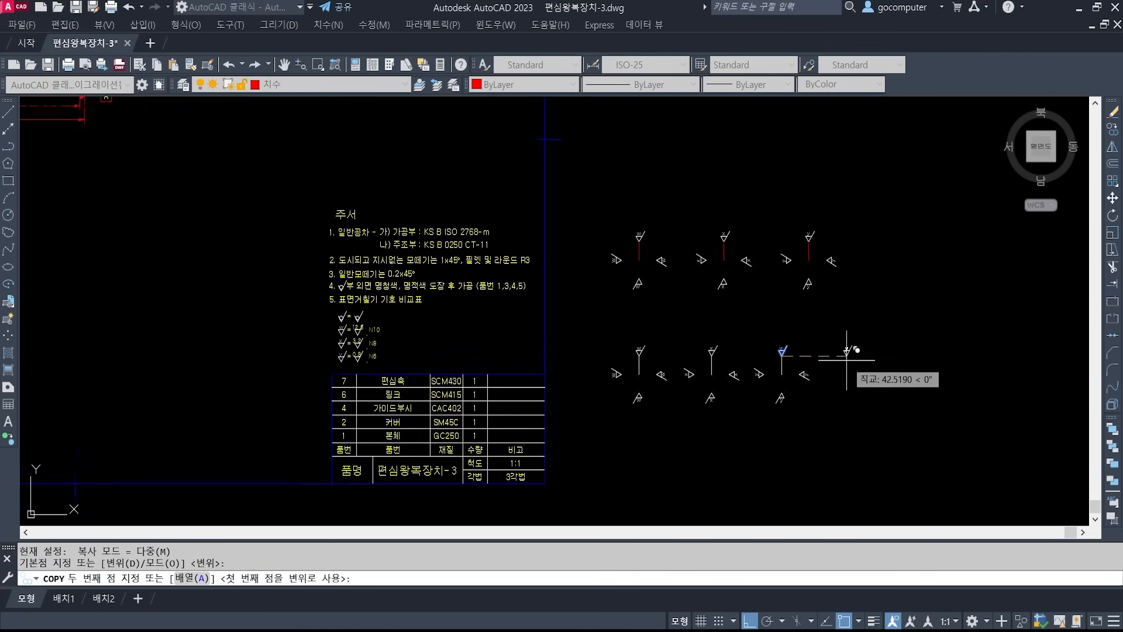
pyautogui.scroll(-1, 846, 360)
pyautogui.moveTo(315, 349); pyautogui.dragTo(887, 359, button='middle')
pyautogui.scroll(9, 693, 358)
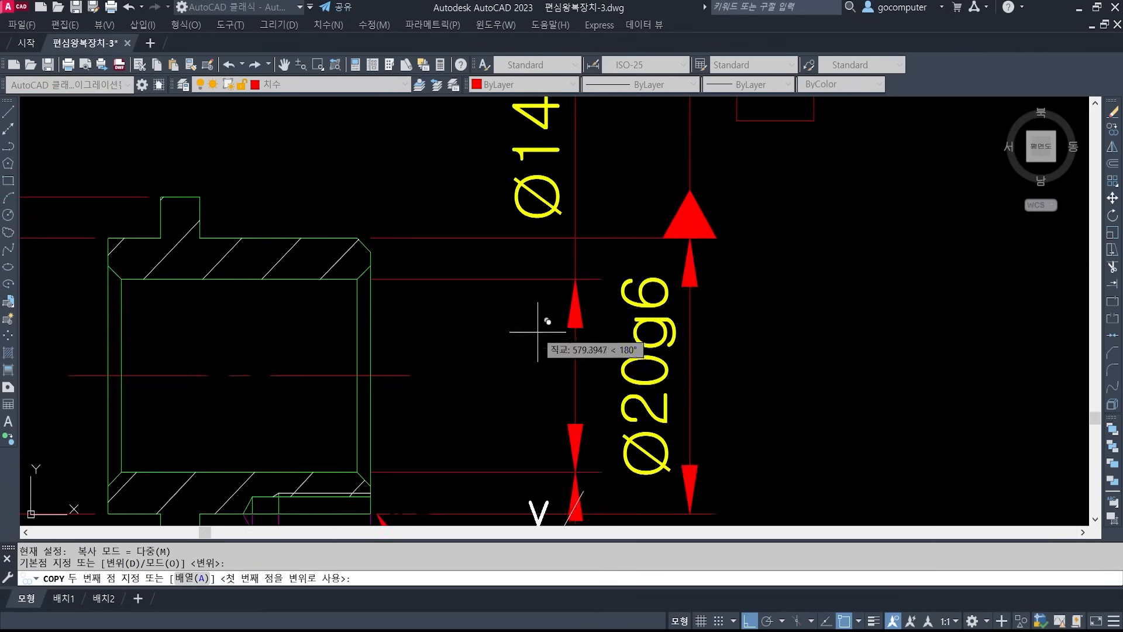
pyautogui.moveTo(538, 337); pyautogui.dragTo(683, 258, button='middle')
pyautogui.keyDown('shift'); pyautogui.rightClick(625, 315); pyautogui.keyUp('shift')
pyautogui.press('r')
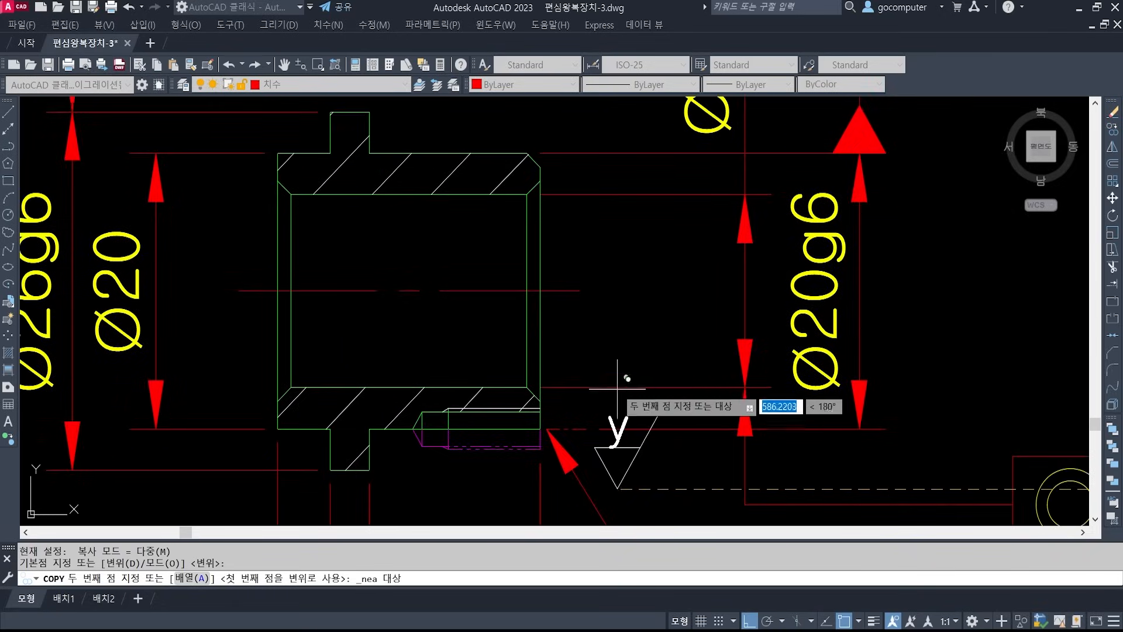
pyautogui.click(619, 387)
pyautogui.scroll(-6, 637, 375)
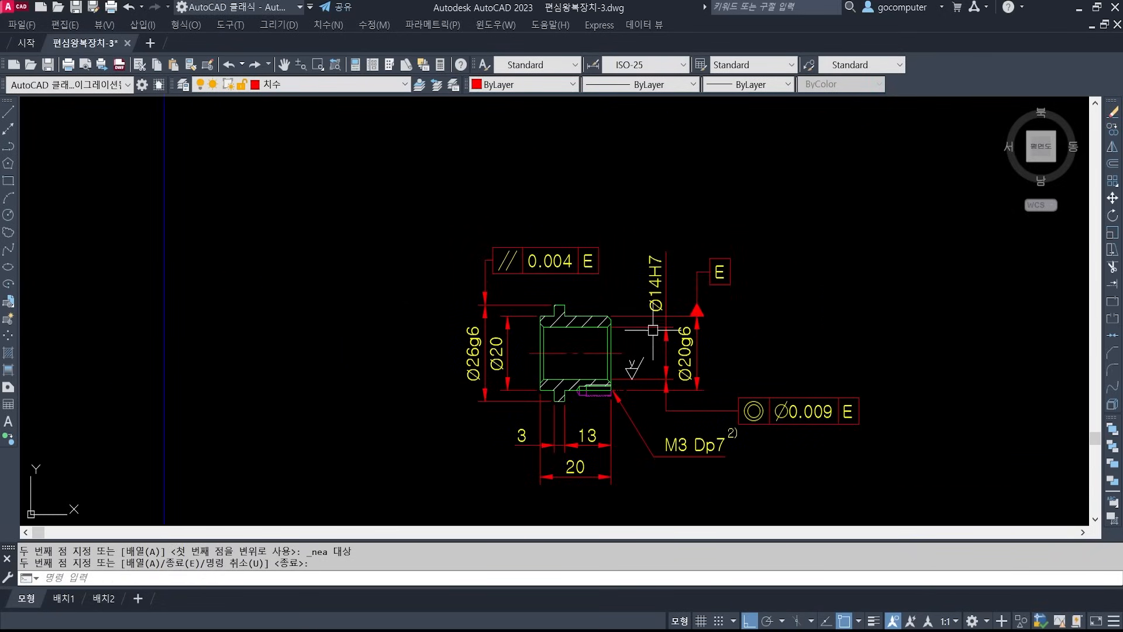
# - Copy part 2's number balloon, w (x) finish symbols and 주서 note to the free space above the guide bush view
pyautogui.scroll(-4, 585, 362)
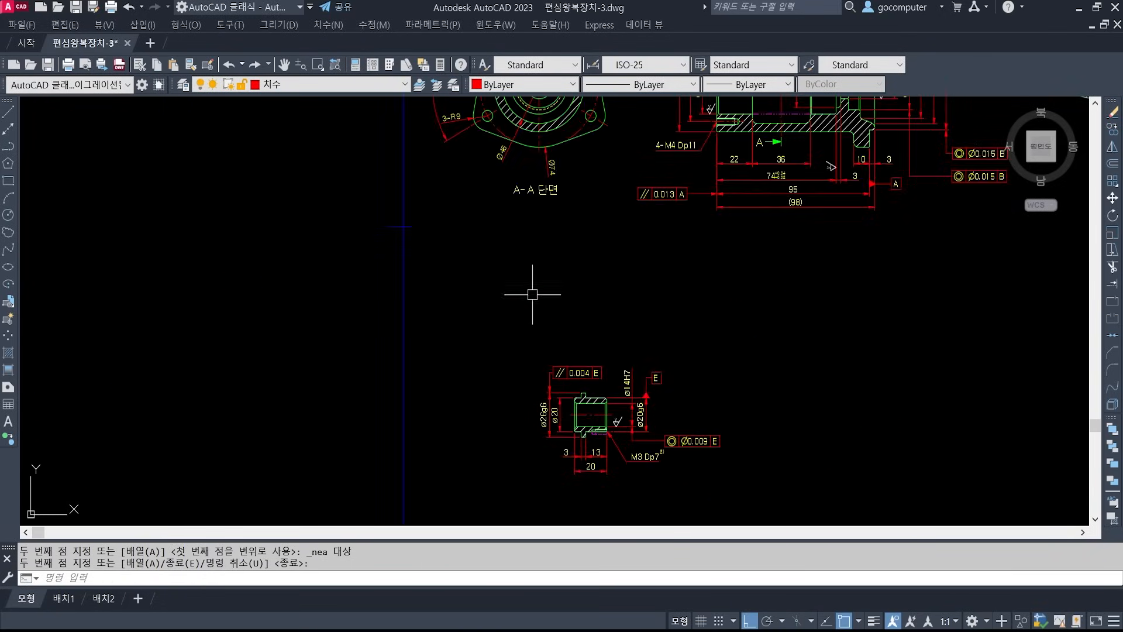
pyautogui.moveTo(667, 365); pyautogui.dragTo(551, 295, button='middle')
pyautogui.write('co')
pyautogui.press('Return')
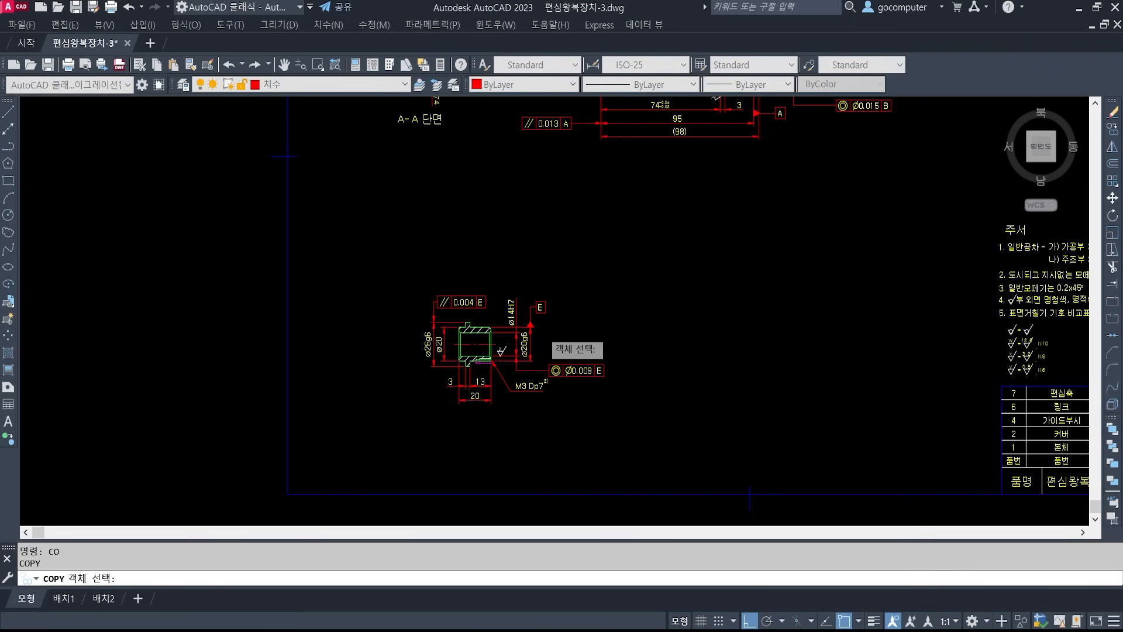
pyautogui.scroll(-3, 552, 286)
pyautogui.scroll(5, 526, 275)
pyautogui.scroll(3, 624, 260)
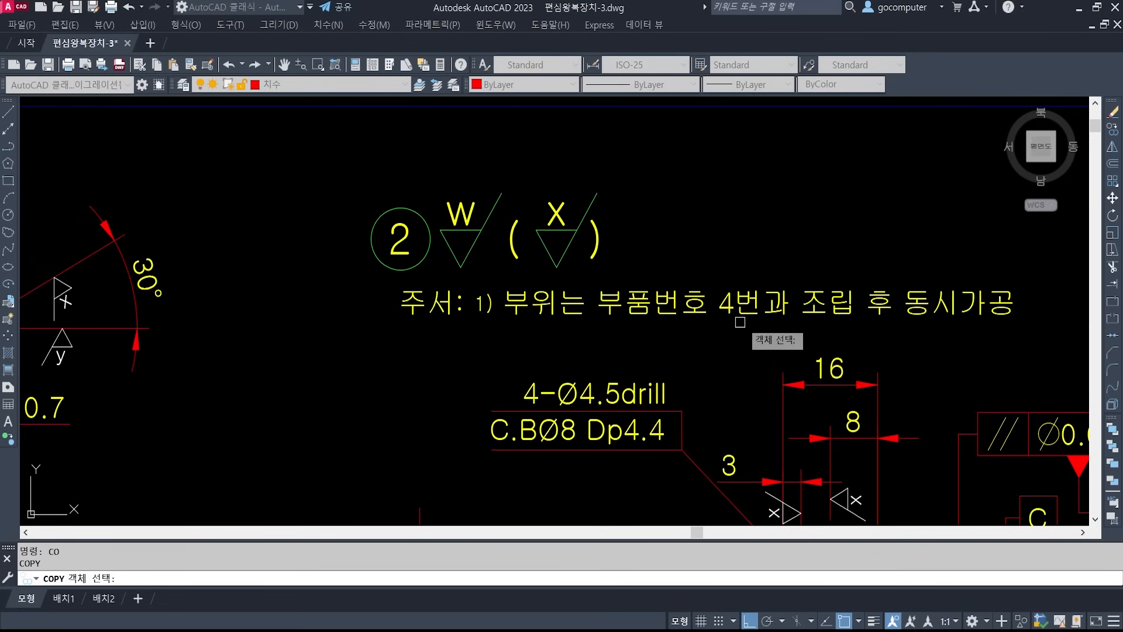
pyautogui.click(761, 332)
pyautogui.click(314, 176)
pyautogui.press('Return')
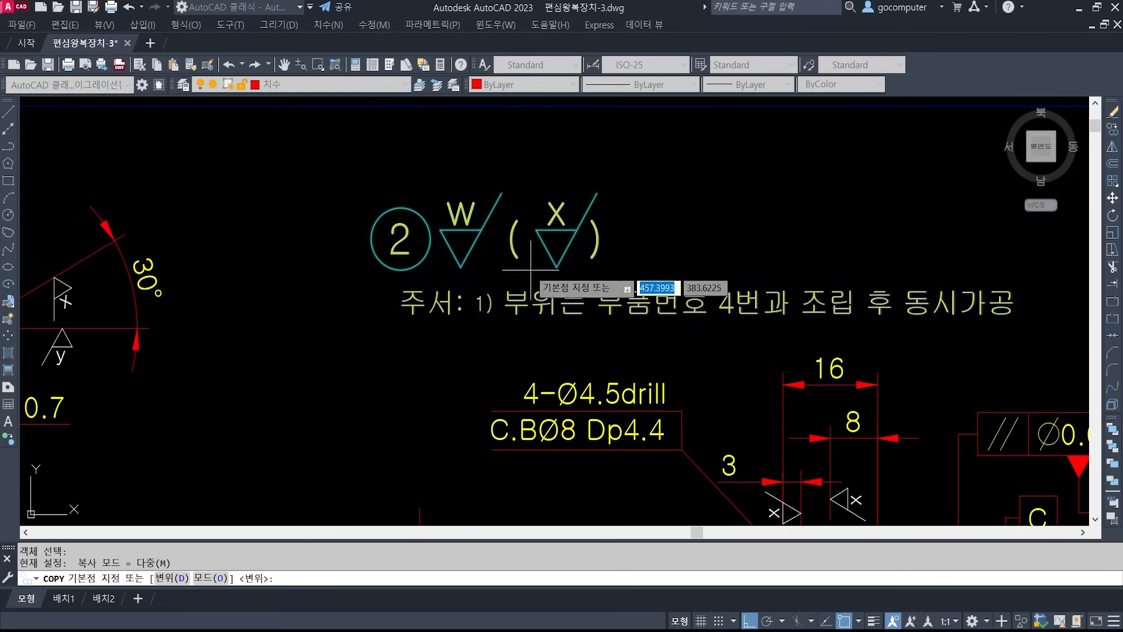
pyautogui.click(527, 269)
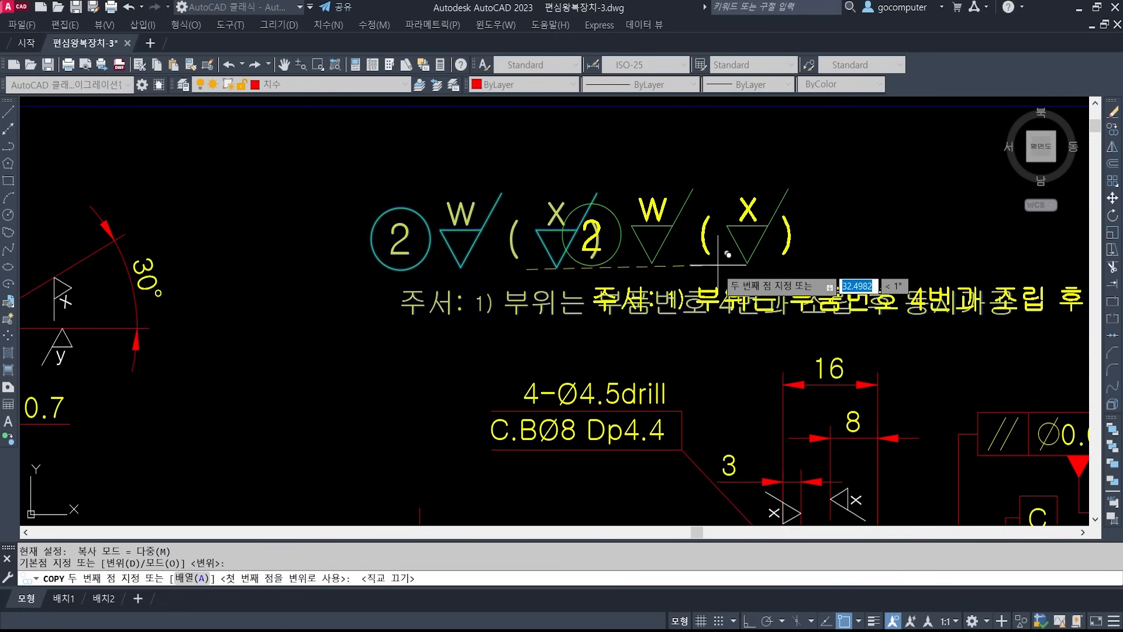
pyautogui.scroll(-6, 625, 289)
pyautogui.scroll(5, 624, 289)
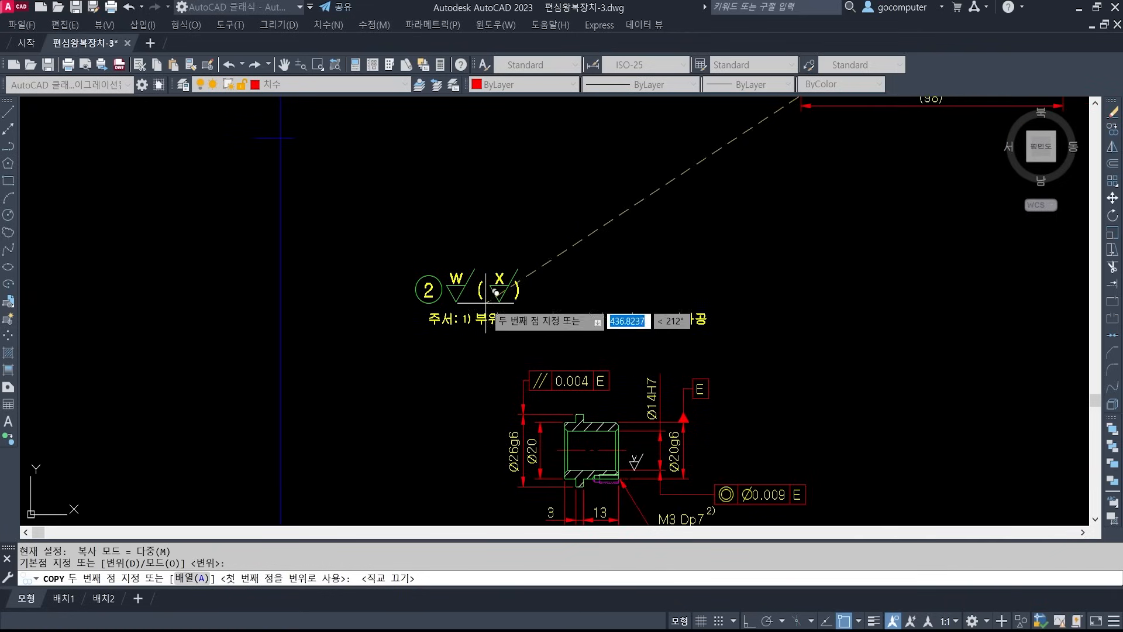
pyautogui.click(484, 327)
pyautogui.press('Return')
# - Change the part number in the copied balloon above the guide bush to 3
pyautogui.scroll(6, 439, 307)
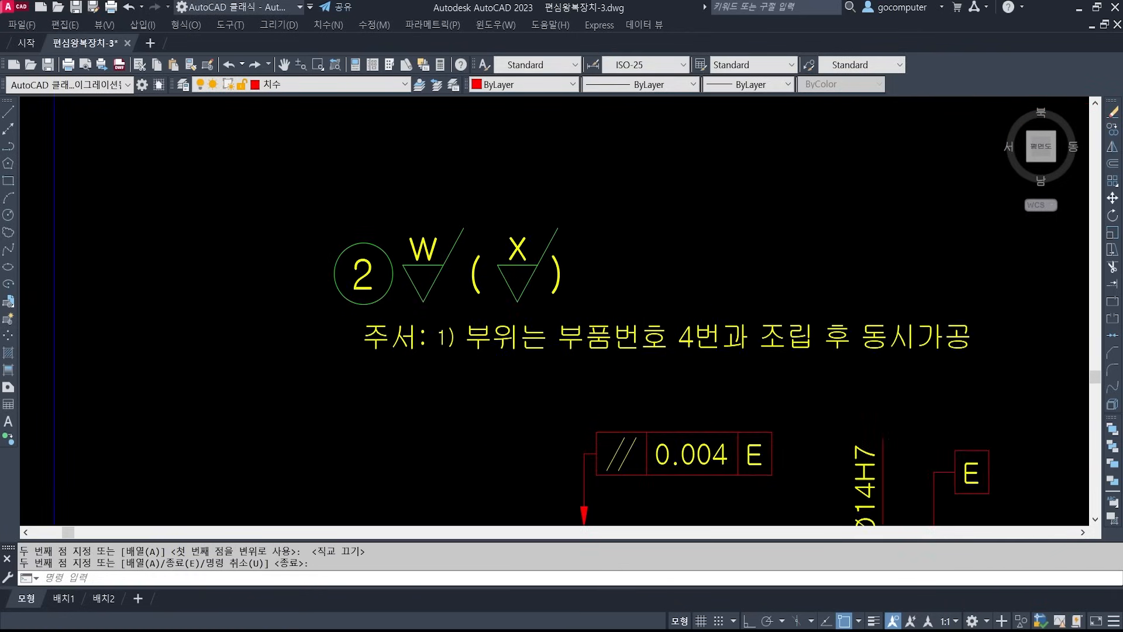
pyautogui.write('ed')
pyautogui.press('Return')
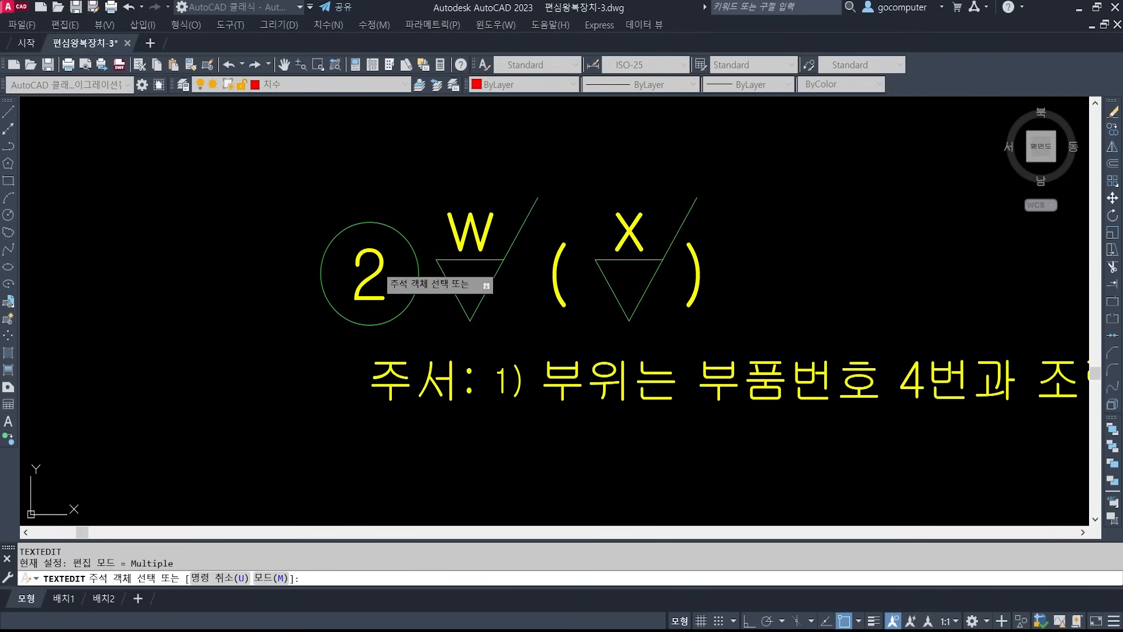
pyautogui.click(374, 275)
pyautogui.write('3')
pyautogui.press('Return')
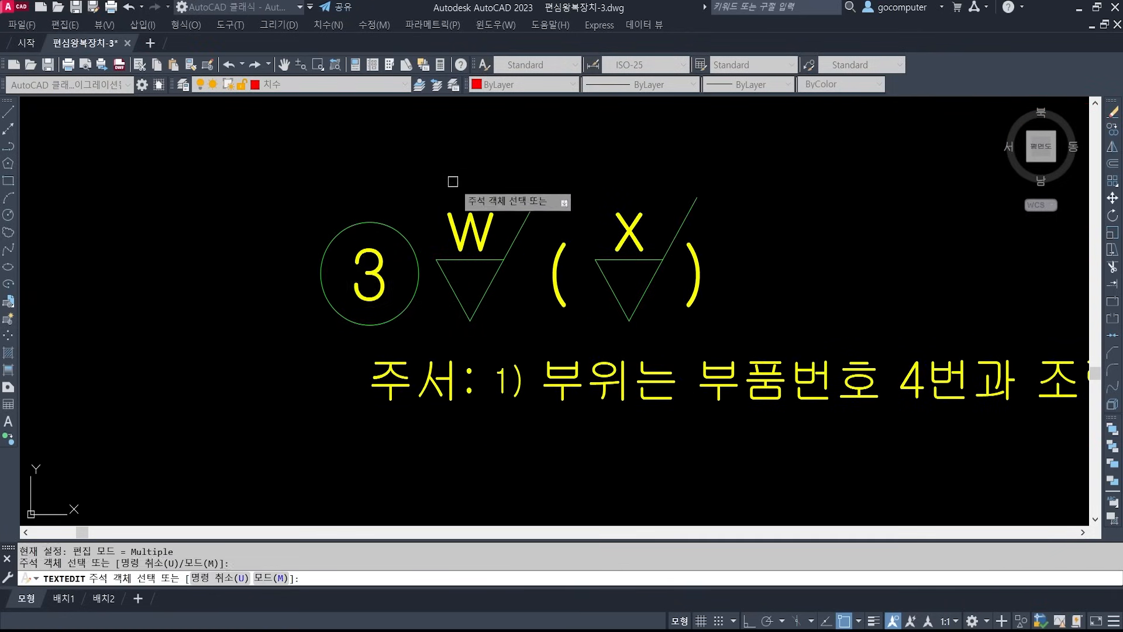
# - Set the copied surface finish symbols beside the balloon to x, with y inside the parentheses
pyautogui.click(471, 233)
pyautogui.write('X')
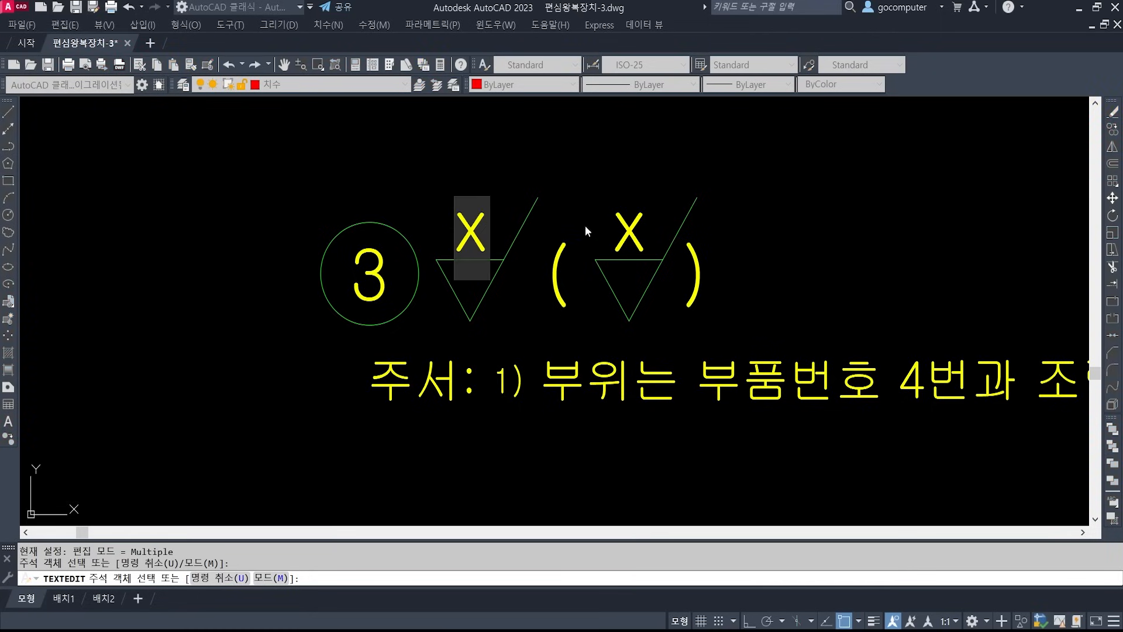
pyautogui.press('Return')
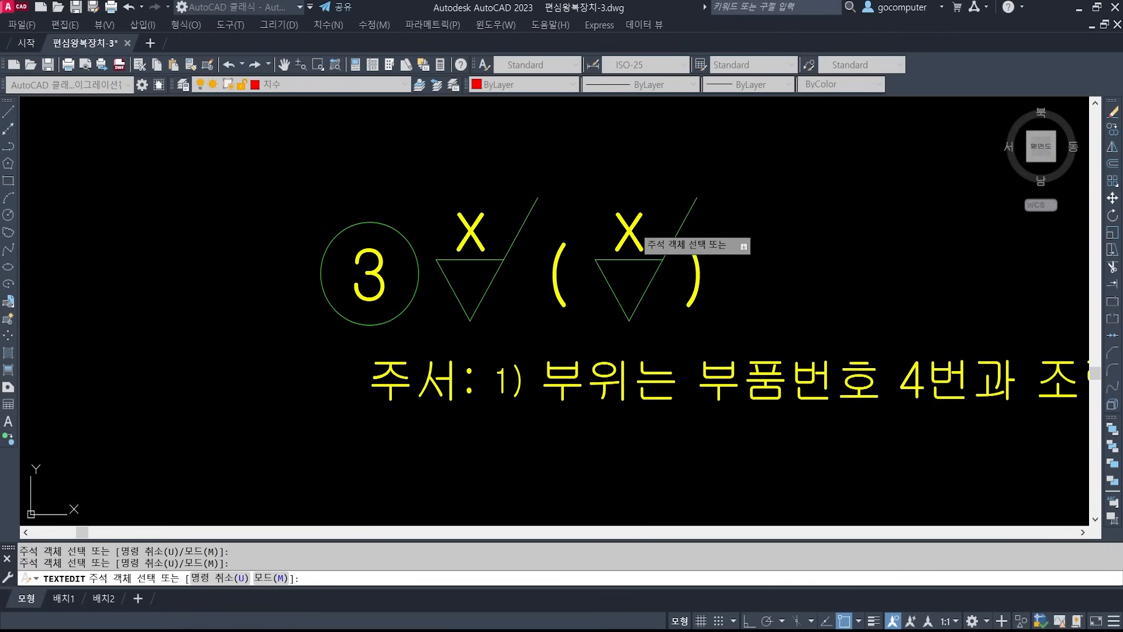
pyautogui.click(628, 231)
pyautogui.write('y')
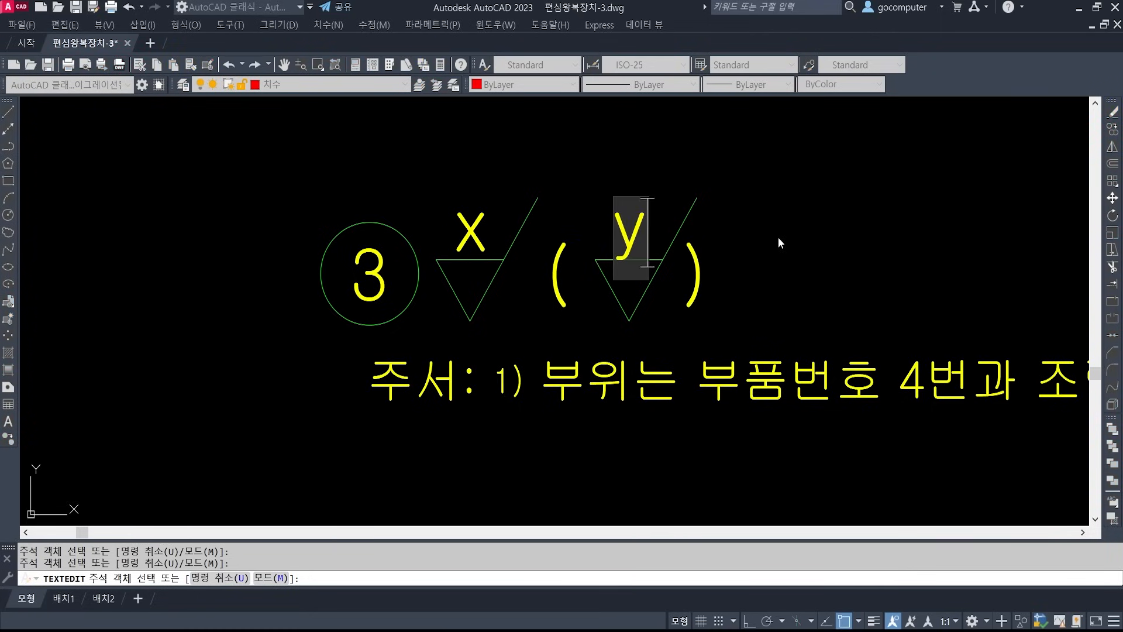
pyautogui.press('Return')
pyautogui.press('Escape')
pyautogui.press('Escape')
# - Change the part number referenced in the copied 주서 note above the guide bush to 2번
pyautogui.scroll(-2, 520, 252)
pyautogui.moveTo(627, 304); pyautogui.dragTo(502, 266, button='middle')
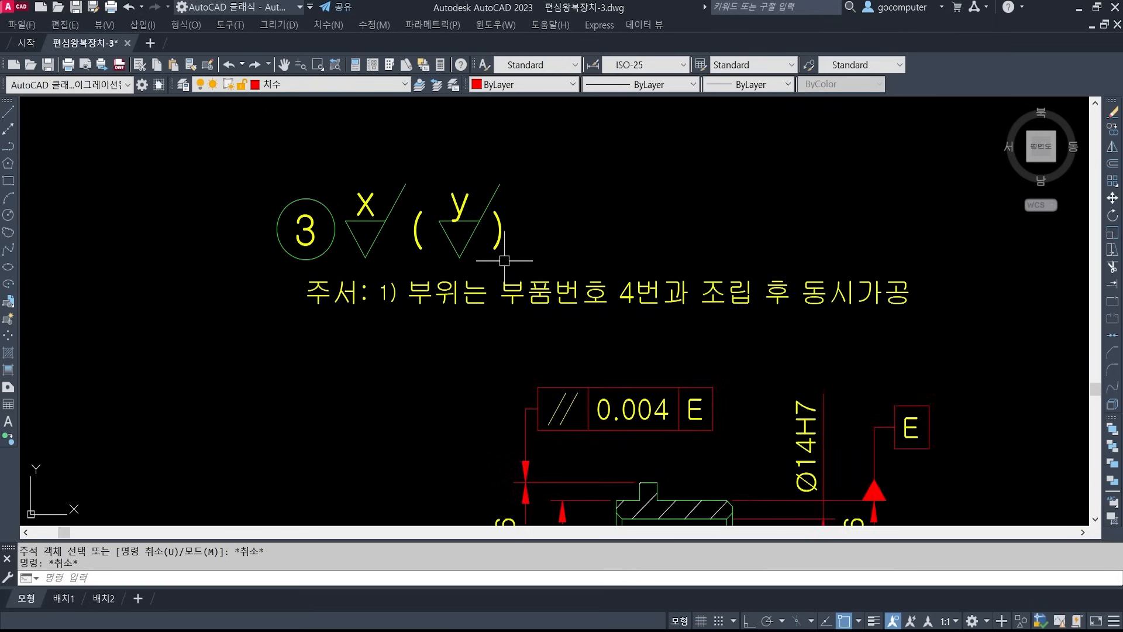
pyautogui.write('ed')
pyautogui.press('Return')
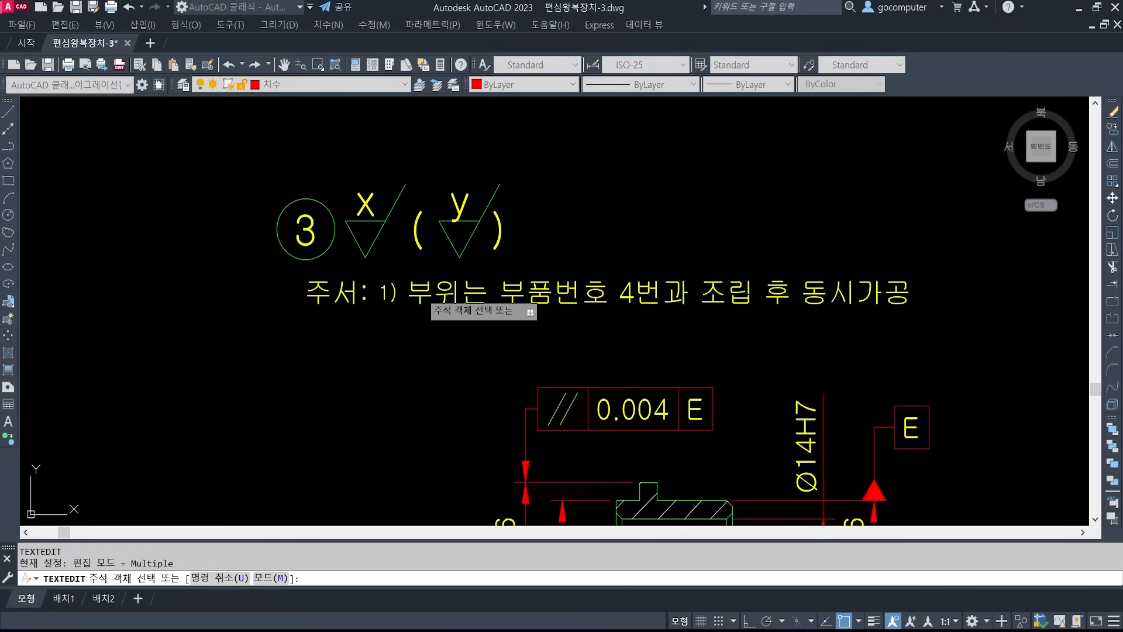
pyautogui.click(424, 298)
pyautogui.click(405, 297)
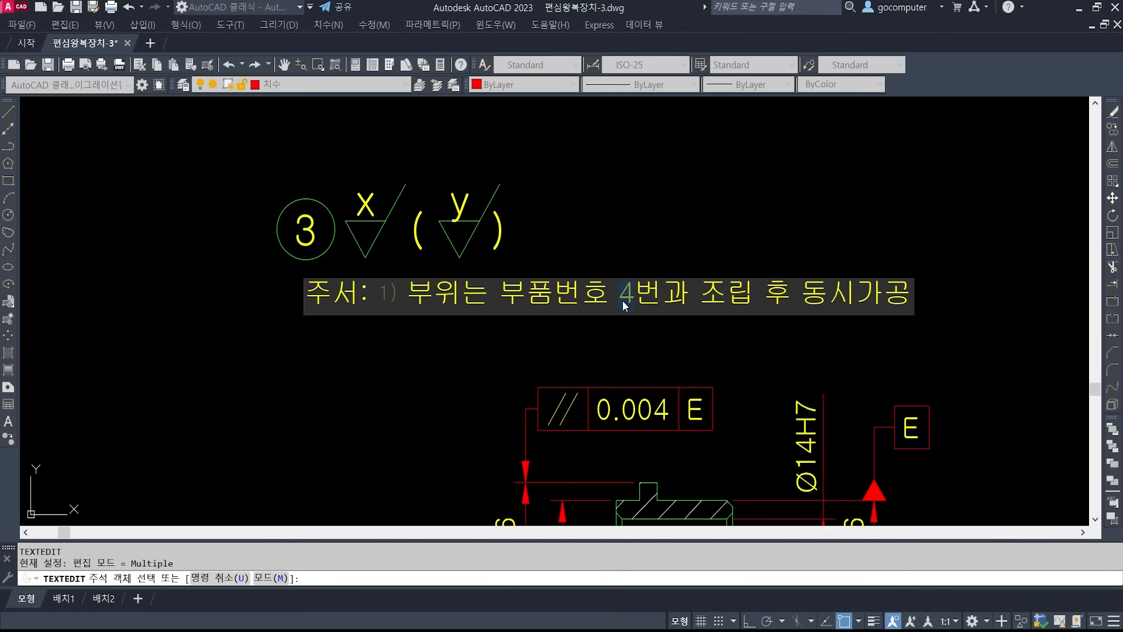
pyautogui.click(629, 362)
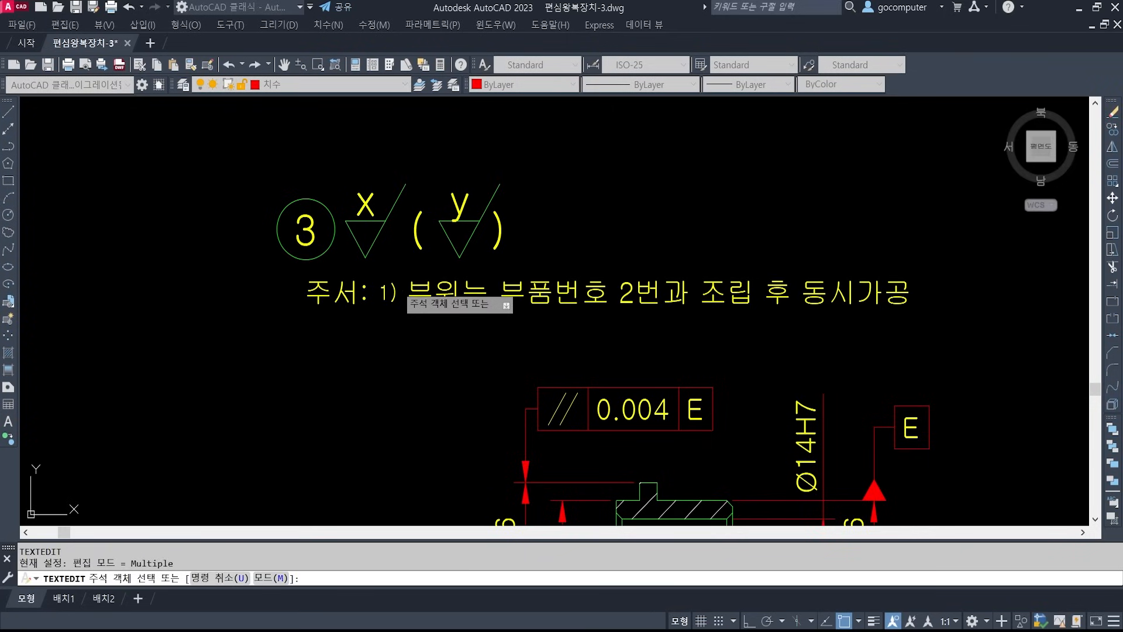
# - Change the small reference mark in the guide bush's 주서 note to 2)
pyautogui.click(388, 292)
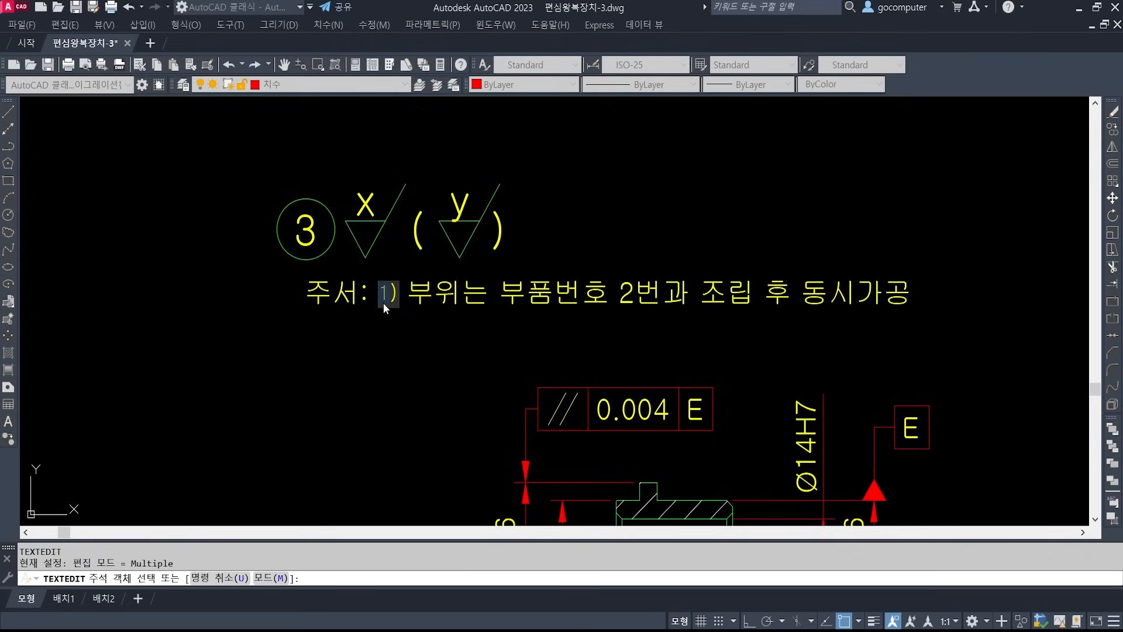
pyautogui.write('2')
pyautogui.click(414, 358)
# - Check the cover's simultaneous machining note and change the part number in the guide bush's balloon to 4
pyautogui.scroll(-4, 414, 351)
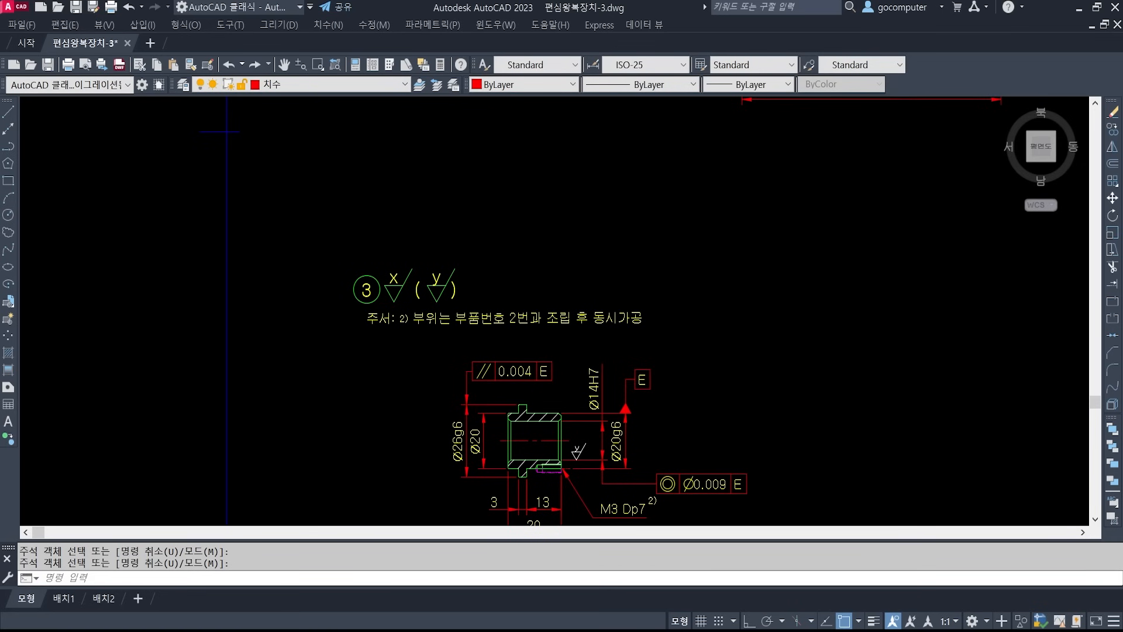
pyautogui.scroll(-3, 614, 351)
pyautogui.scroll(6, 782, 175)
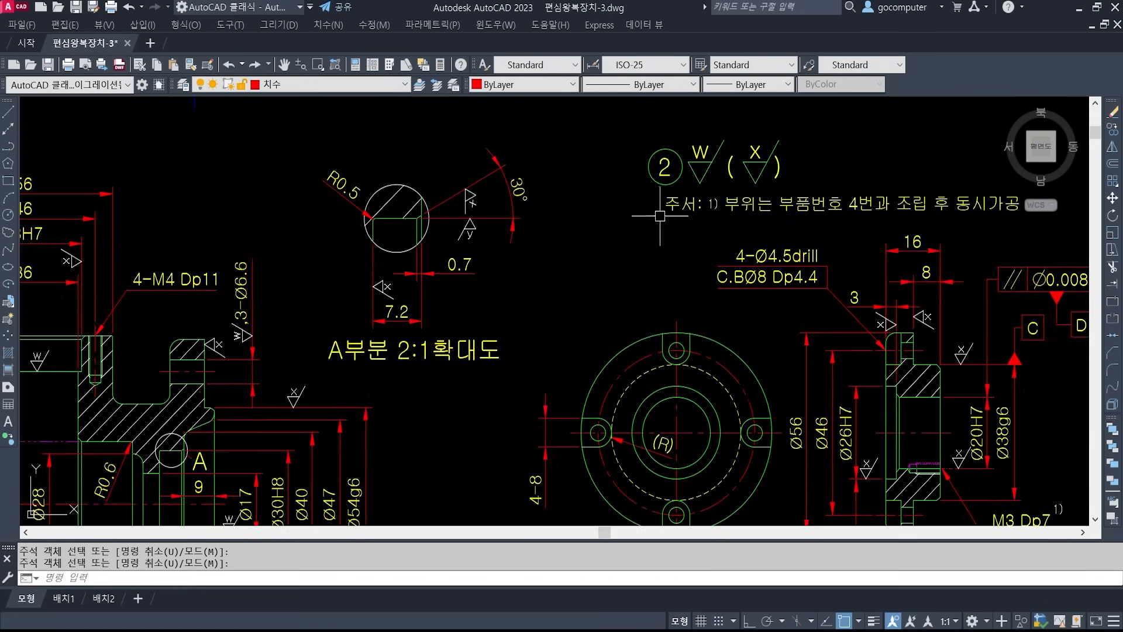
pyautogui.scroll(-3, 660, 216)
pyautogui.scroll(5, 482, 231)
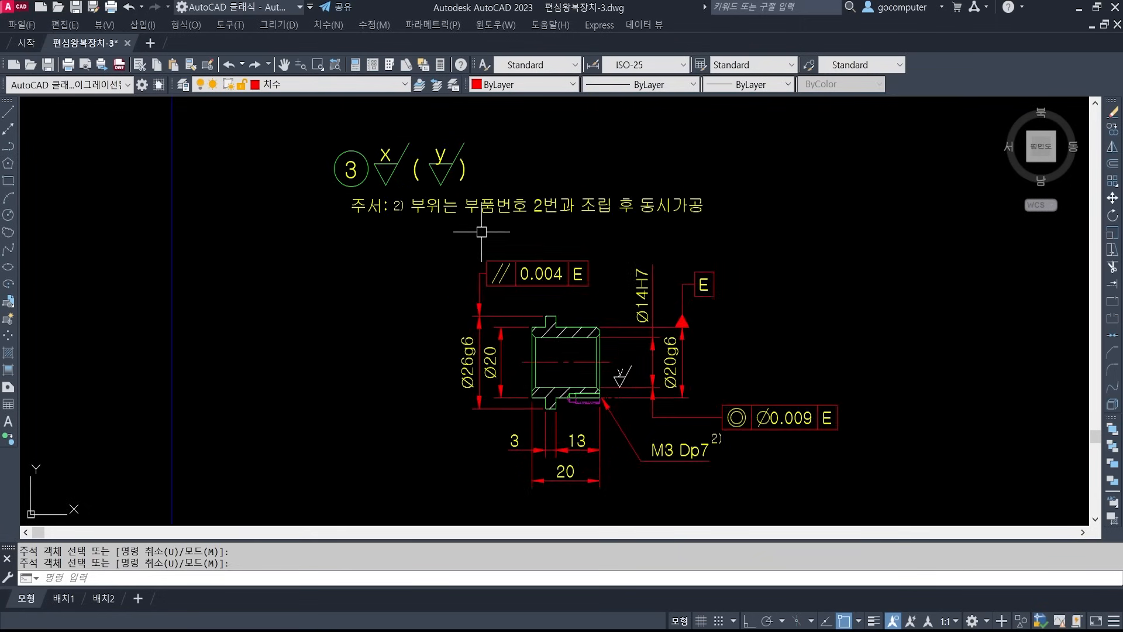
pyautogui.scroll(1, 481, 232)
pyautogui.press('Return')
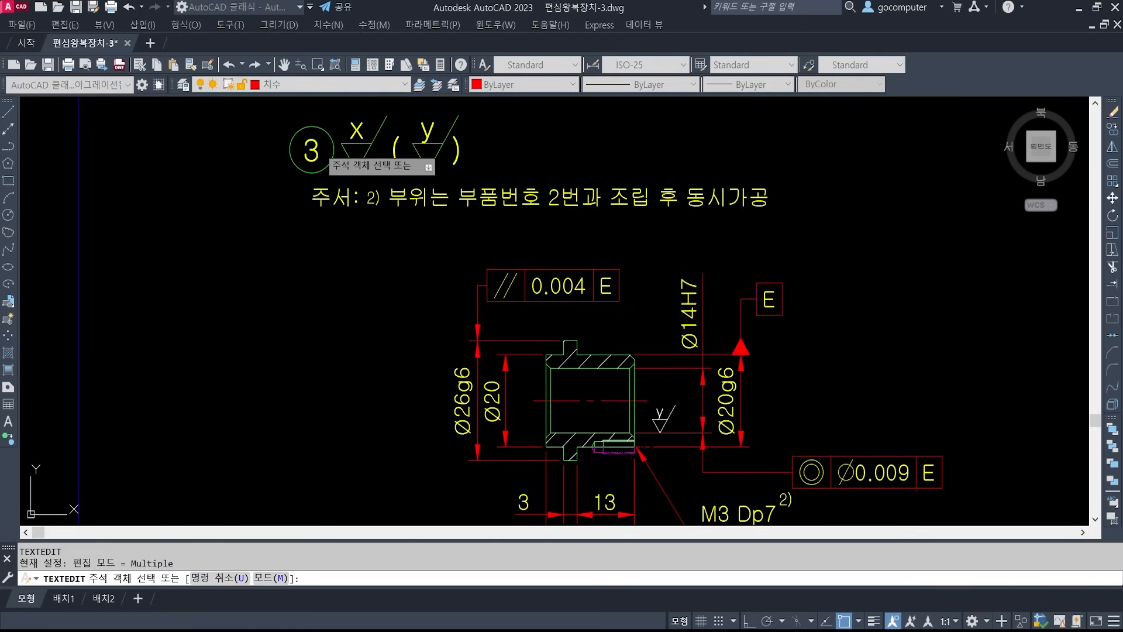
pyautogui.click(318, 147)
pyautogui.write('4')
pyautogui.click(317, 347)
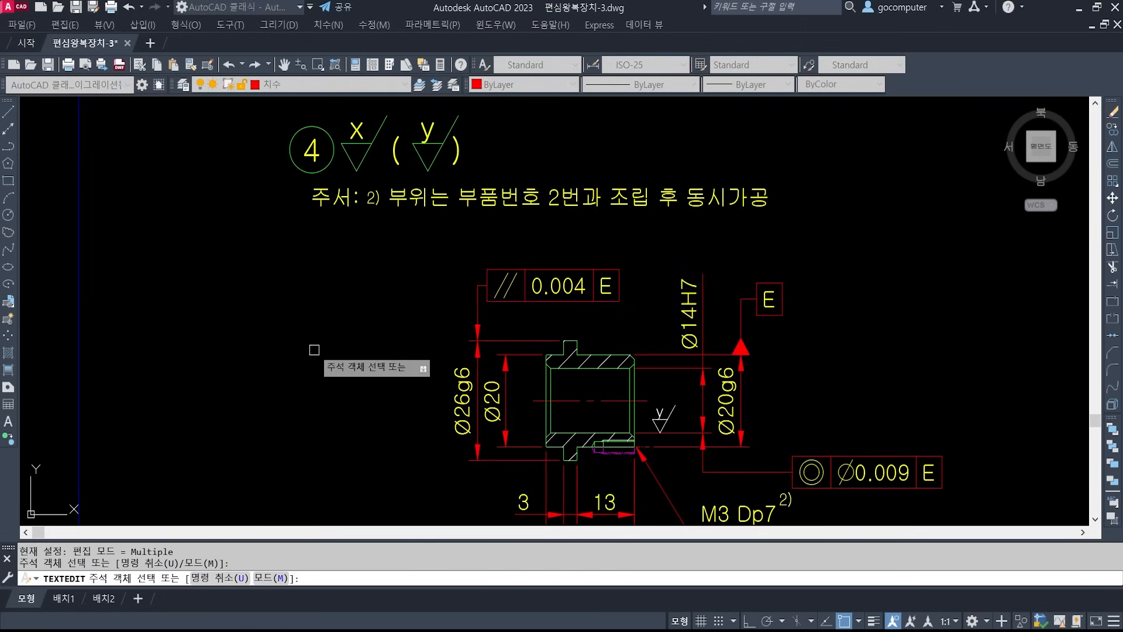
pyautogui.press('Return')
# - Fit the whole drawing to its extents and save the file
pyautogui.scroll(-5, 486, 281)
pyautogui.moveTo(714, 311); pyautogui.dragTo(639, 285, button='middle')
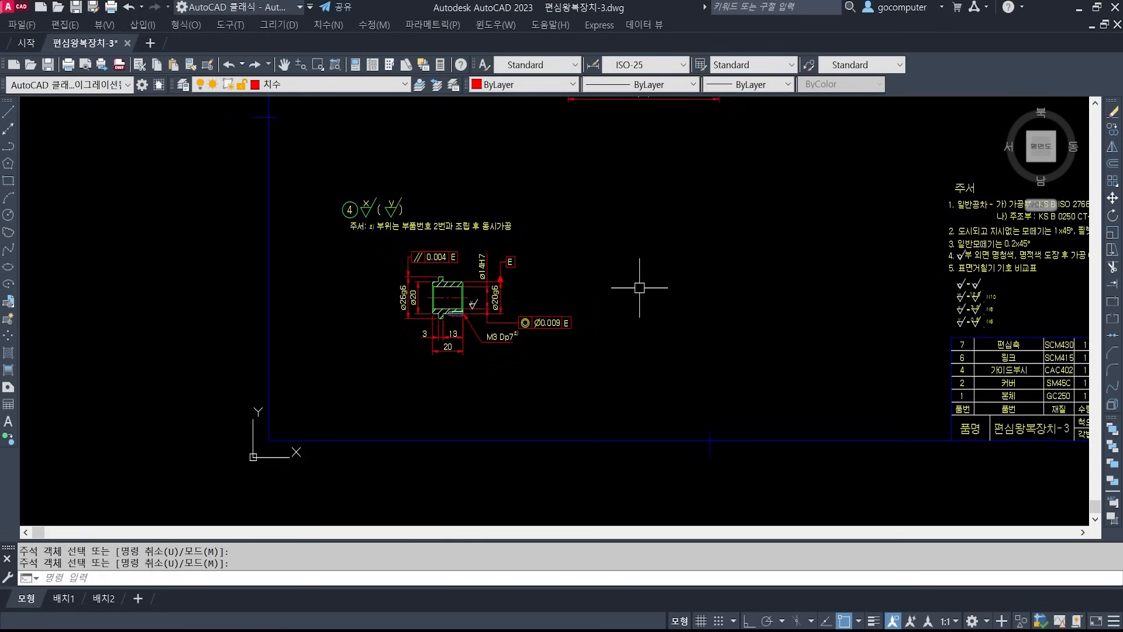
pyautogui.write('z')
pyautogui.press('Return')
pyautogui.write('a')
pyautogui.press('Return')
pyautogui.write('e')
pyautogui.press('Return')
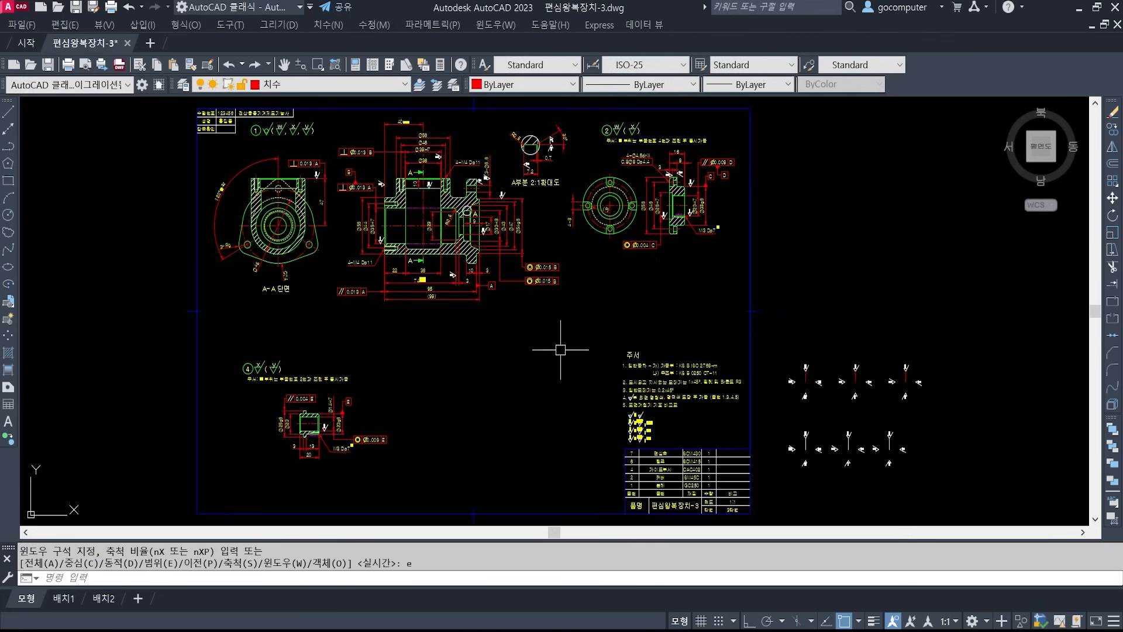
pyautogui.click(79, 8)
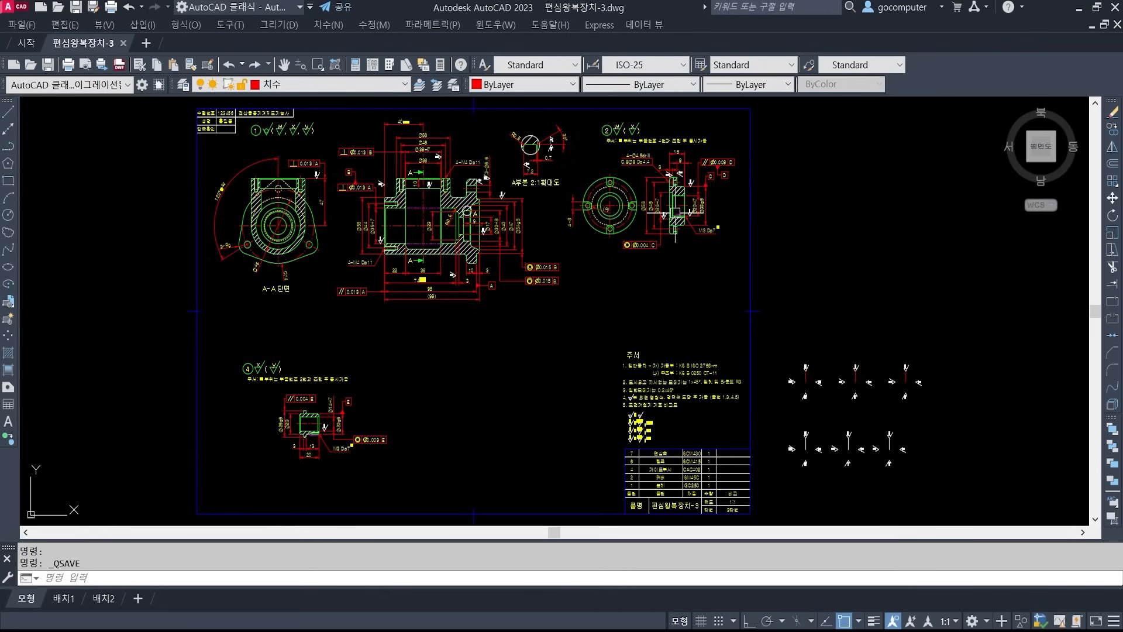
pyautogui.moveTo(680, 214)
pyautogui.scroll(6, 672, 491)
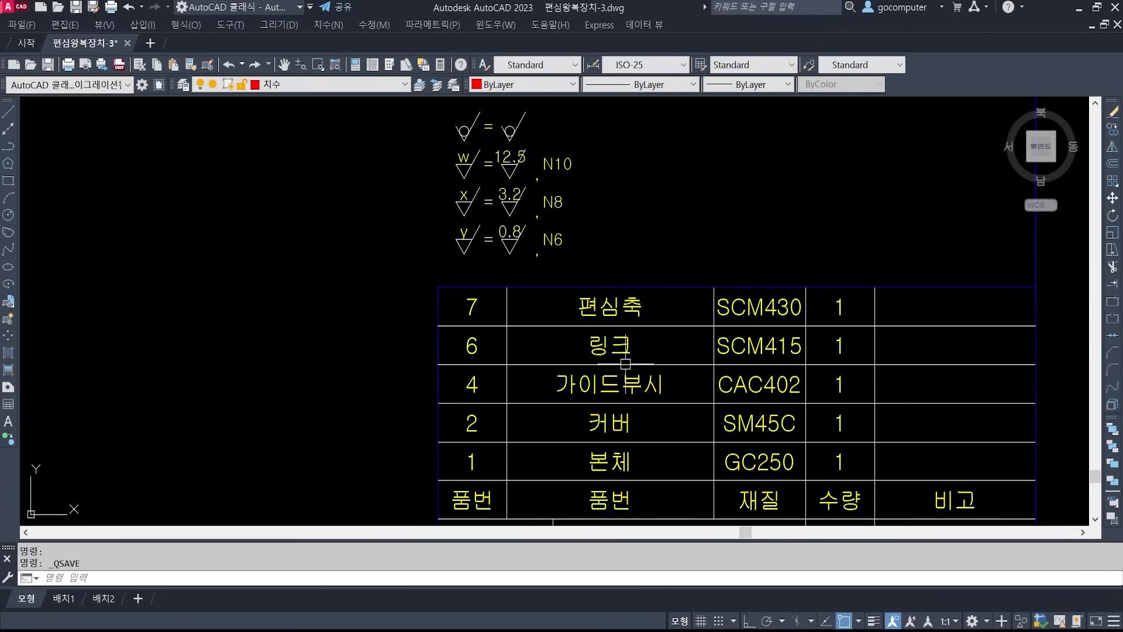
pyautogui.scroll(-10, 626, 363)
pyautogui.scroll(2, 468, 358)
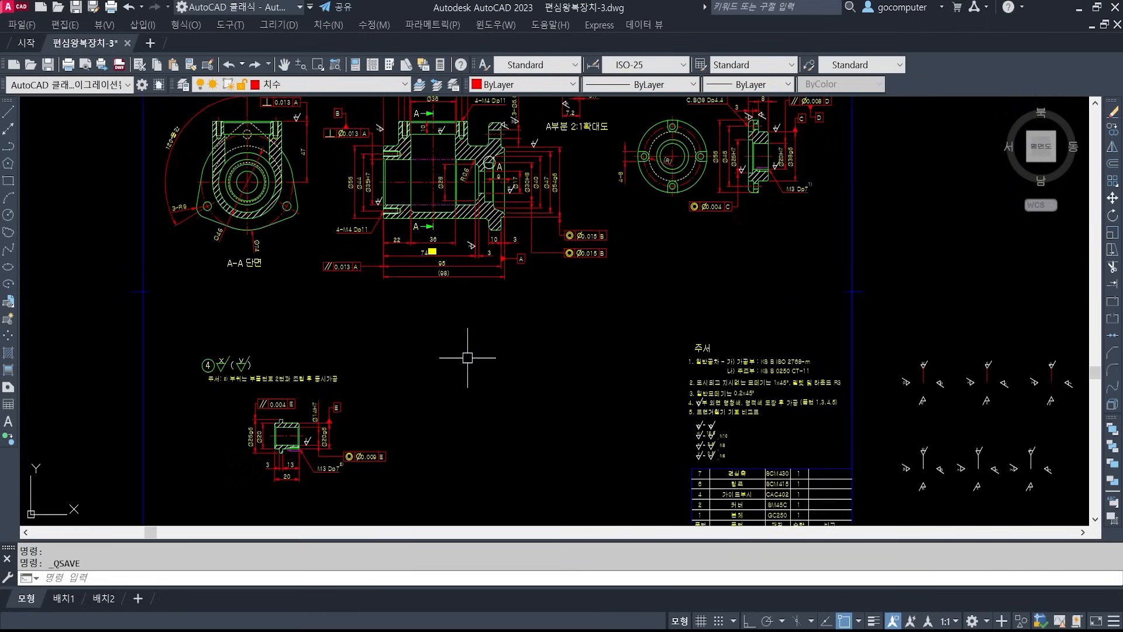
pyautogui.middleClick(513, 377)
pyautogui.middleClick(513, 378)
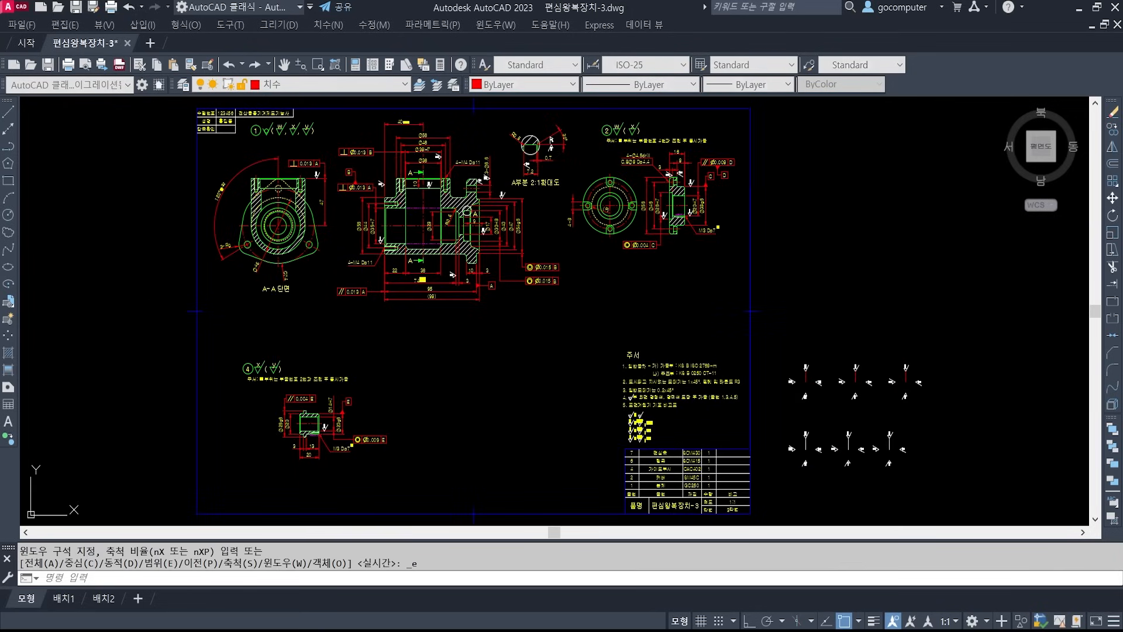